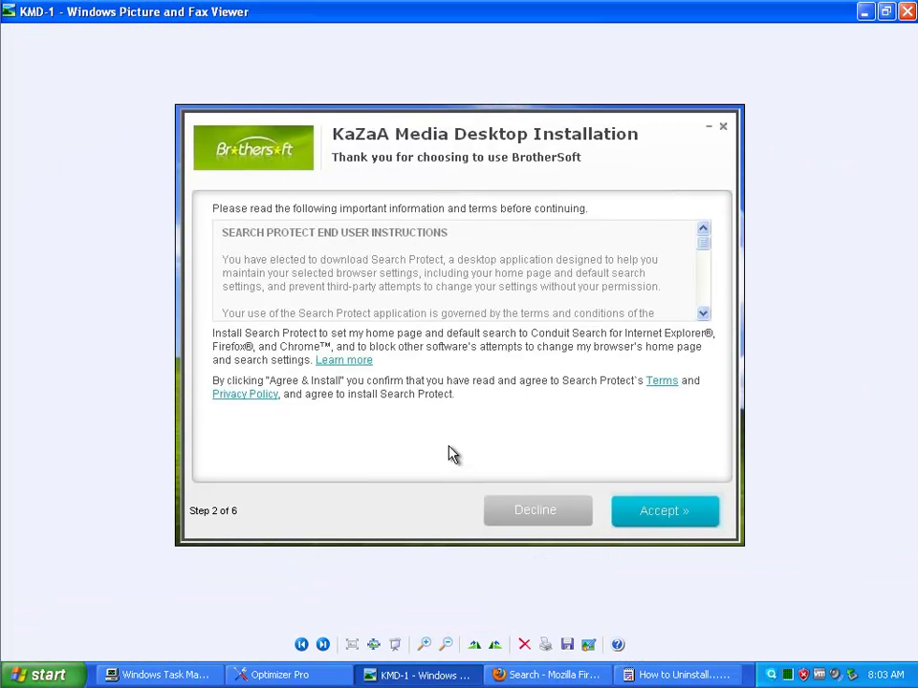
# Step: Enlarge the KMD-1 screenshot to read the Search Protect terms in the KaZaA Media Desktop installer
pyautogui.click(423, 644)
pyautogui.click(450, 178)
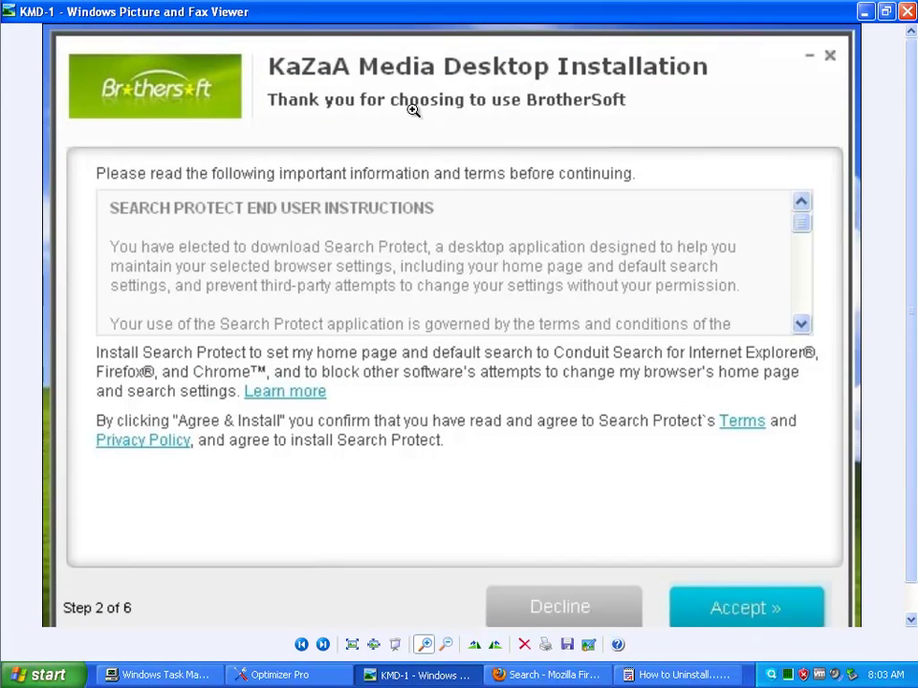
pyautogui.click(414, 115)
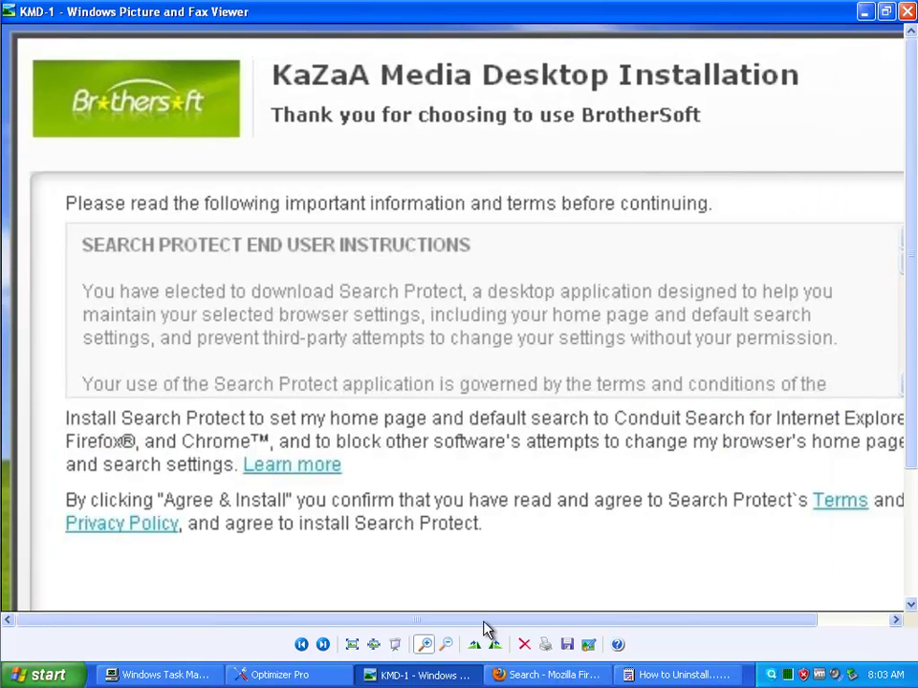
# Step: Switch to WordPad and read the How to Uninstall recommendation note and its six numbered steps, highlighting each in turn
pyautogui.click(684, 674)
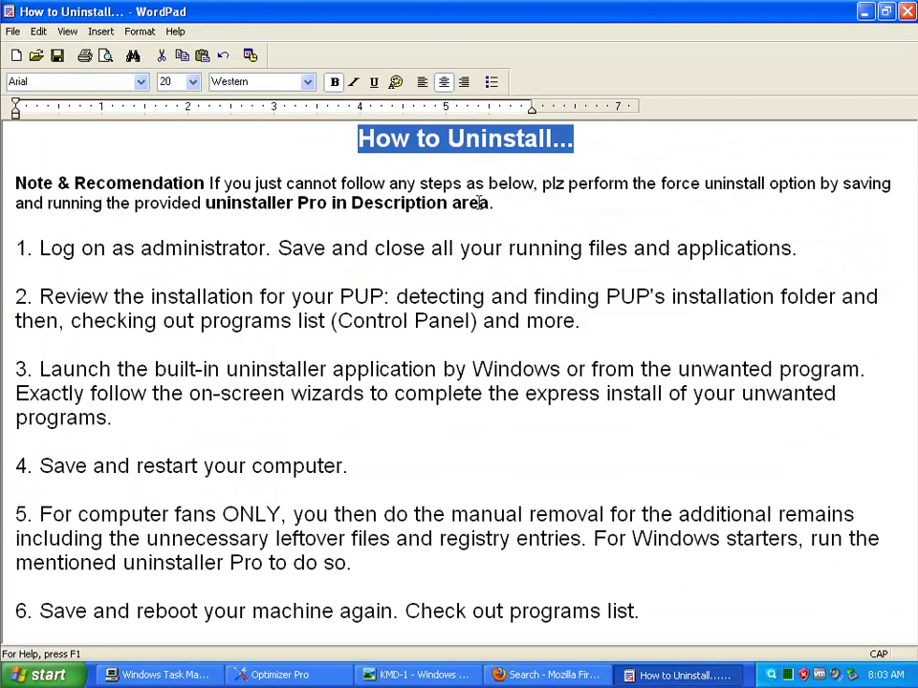
pyautogui.moveTo(494, 203); pyautogui.dragTo(4, 180)
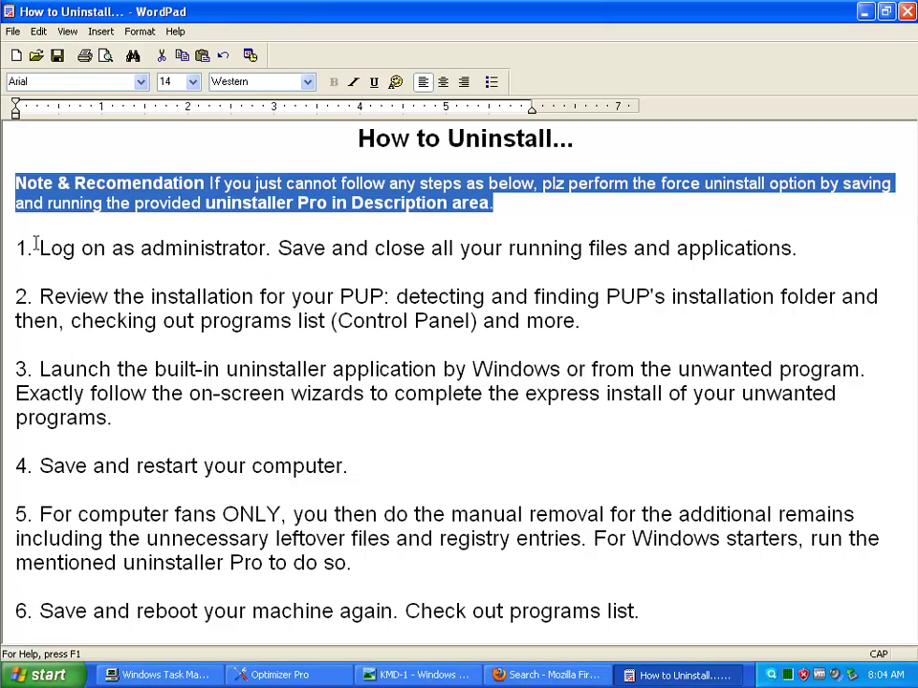
pyautogui.moveTo(34, 248); pyautogui.dragTo(11, 247)
pyautogui.moveTo(41, 294); pyautogui.dragTo(11, 296)
pyautogui.moveTo(38, 373); pyautogui.dragTo(11, 368)
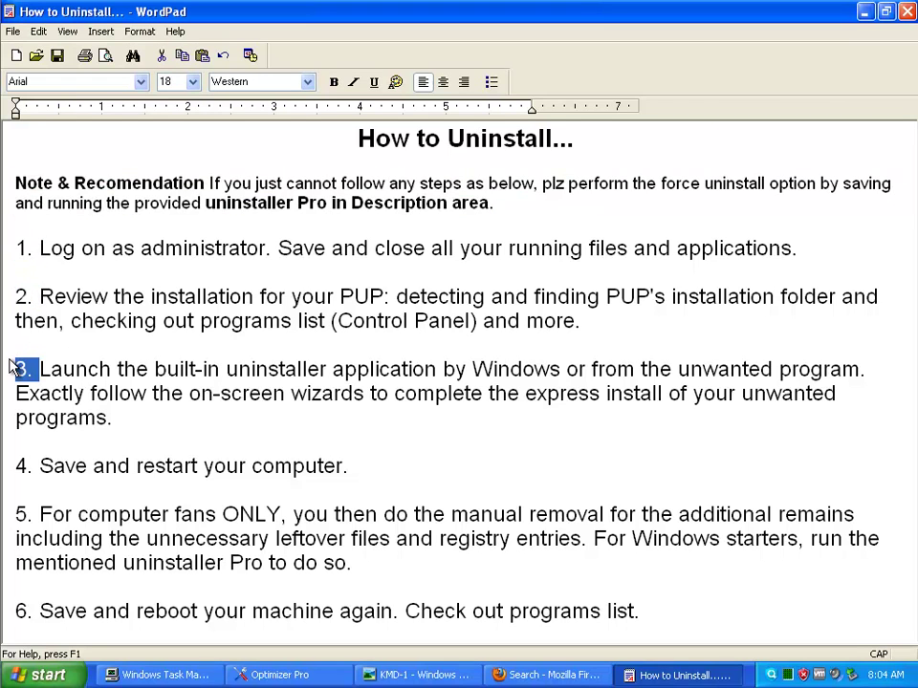
pyautogui.moveTo(56, 469); pyautogui.dragTo(3, 467)
pyautogui.moveTo(66, 517); pyautogui.dragTo(5, 516)
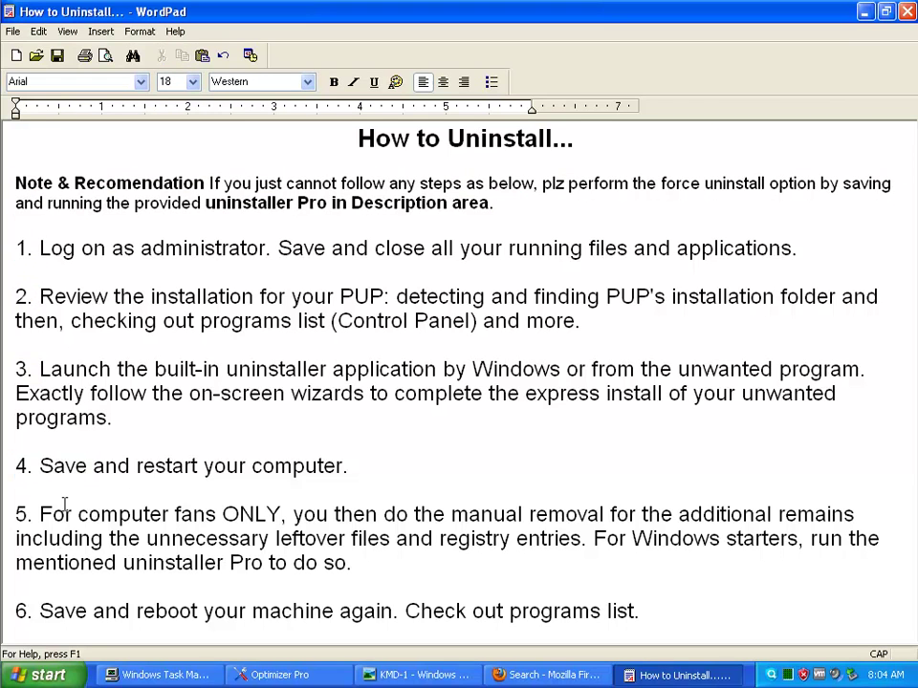
pyautogui.moveTo(62, 611); pyautogui.dragTo(4, 610)
# Step: Clear the text selection and close the How to Uninstall document by exiting WordPad
pyautogui.click(268, 346)
pyautogui.click(12, 33)
pyautogui.click(27, 214)
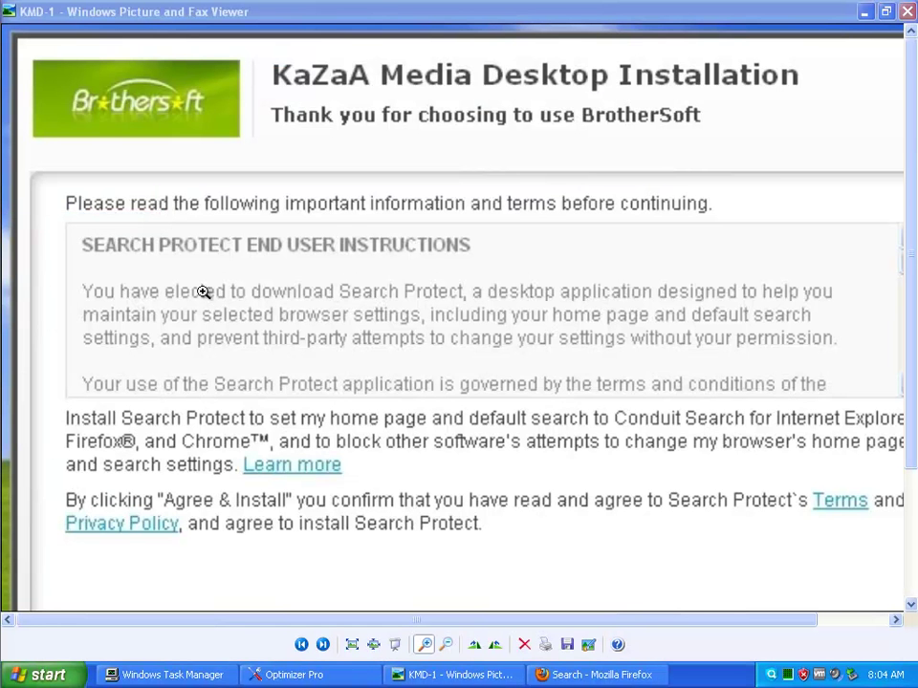
# Step: Shrink the KMD-1 screenshot and page through the image set, viewing the MyPC Backup and Search Protect installer pages
pyautogui.click(753, 17)
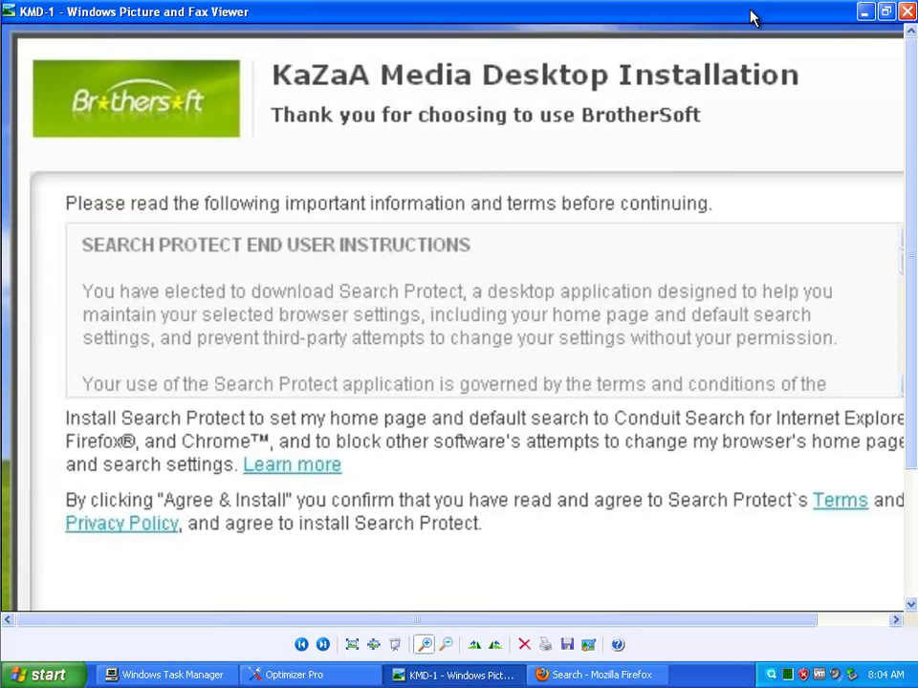
pyautogui.click(446, 644)
pyautogui.click(448, 647)
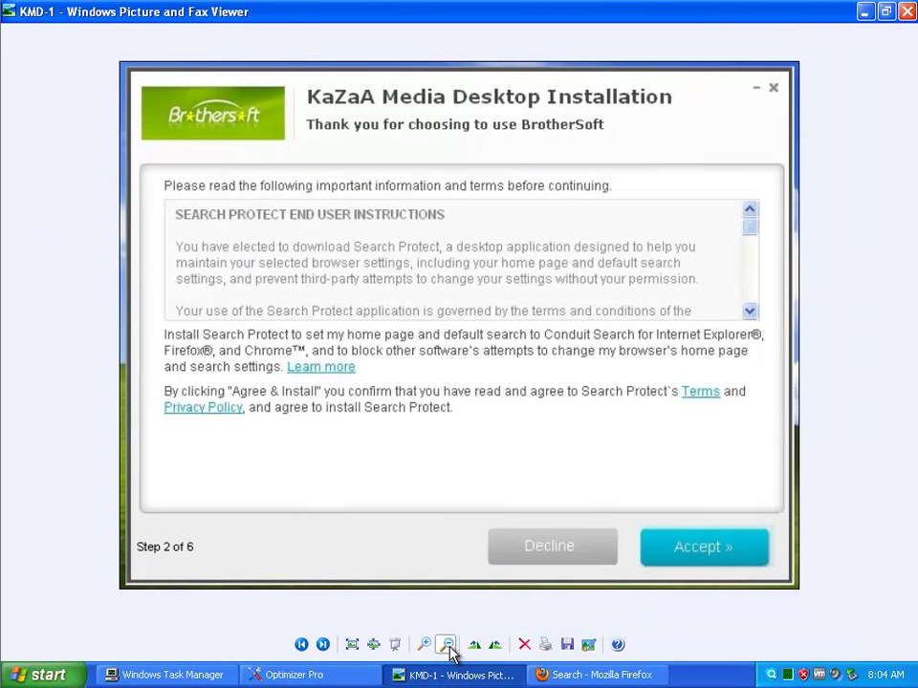
pyautogui.click(322, 644)
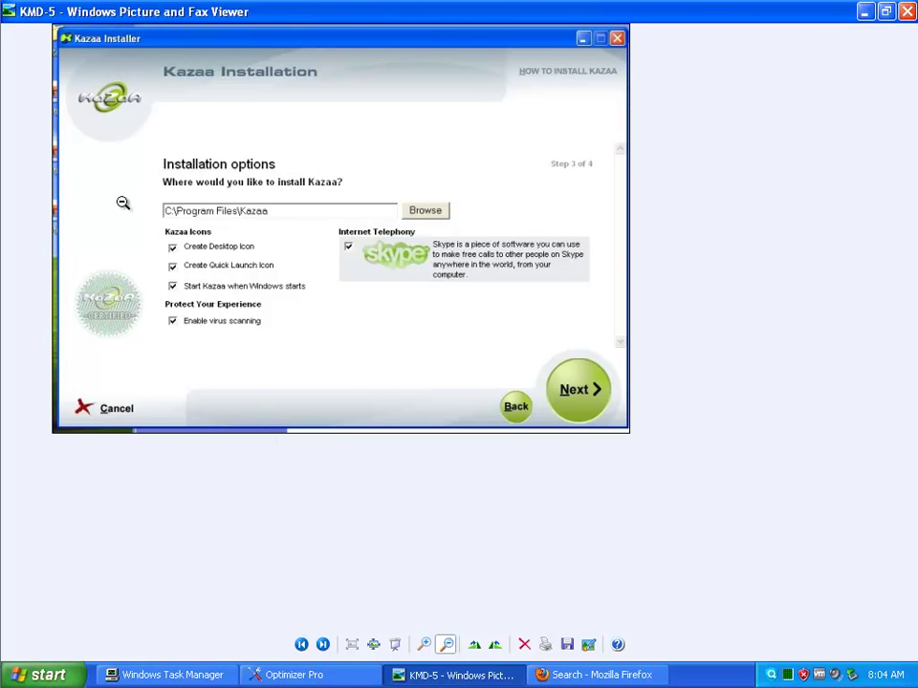
pyautogui.click(323, 645)
pyautogui.click(324, 645)
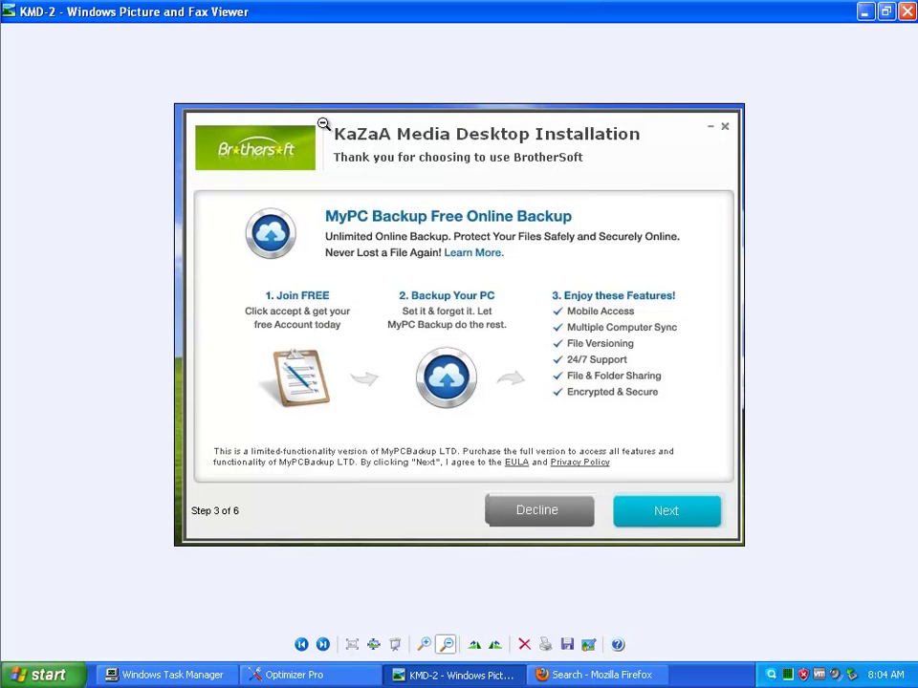
pyautogui.press('Right')
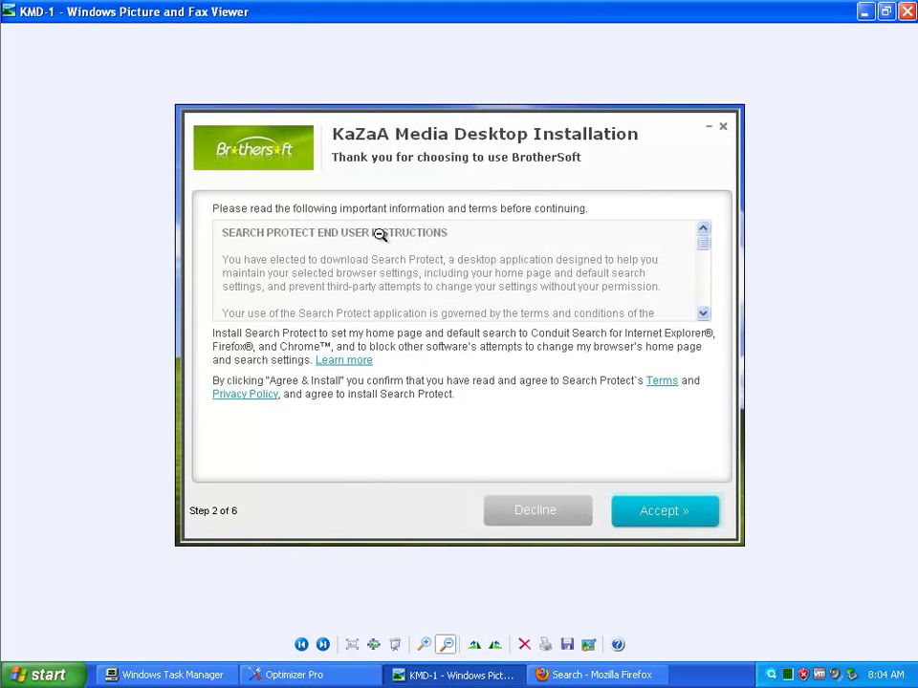
# Step: Advance to the KMD-3 screenshot to view the Optimizer Pro terms and conditions
pyautogui.click(325, 647)
pyautogui.click(326, 648)
pyautogui.click(326, 647)
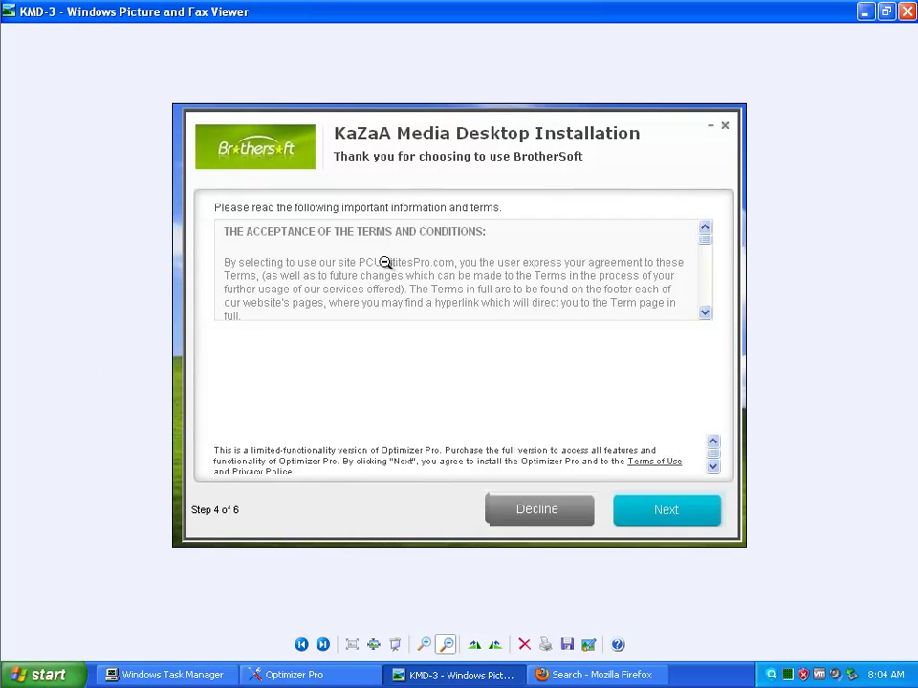
# Step: Advance to the KMD-4 screenshot and enlarge it to read what the Kazaa installer agrees to install
pyautogui.click(325, 648)
pyautogui.click(324, 647)
pyautogui.click(325, 647)
pyautogui.click(324, 648)
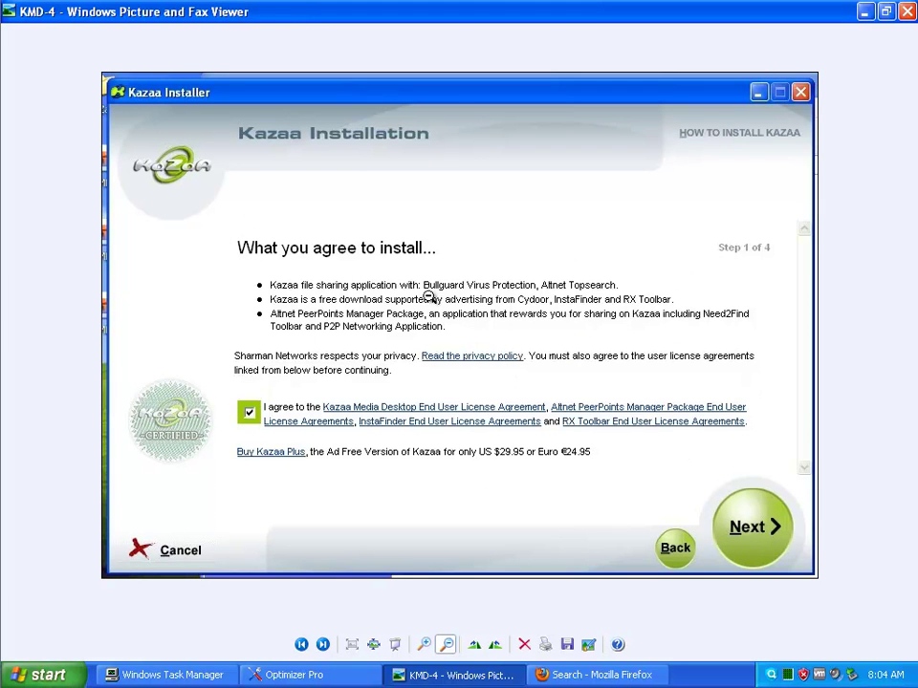
pyautogui.click(424, 645)
pyautogui.click(455, 293)
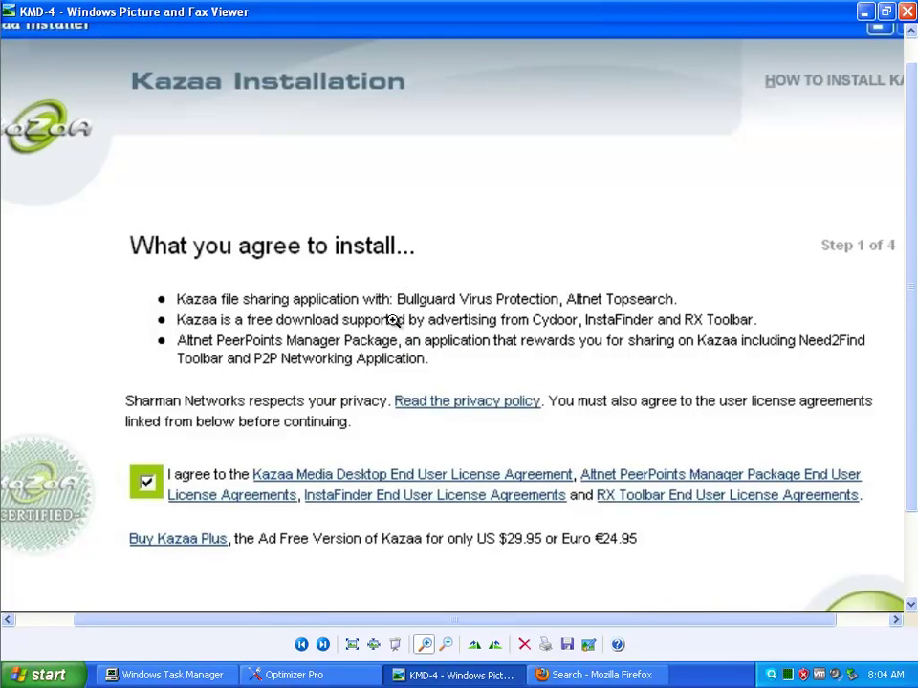
# Step: Advance to the KMD-5 screenshot, enlarge it to inspect the Kazaa installation options, and minimize the image viewer
pyautogui.click(323, 645)
pyautogui.click(322, 645)
pyautogui.click(322, 645)
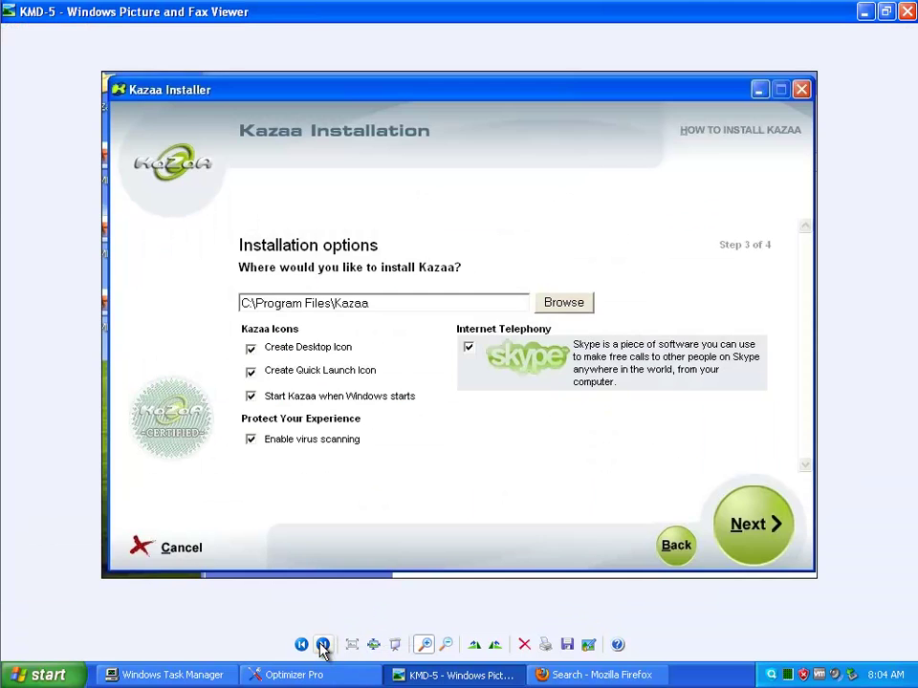
pyautogui.click(623, 362)
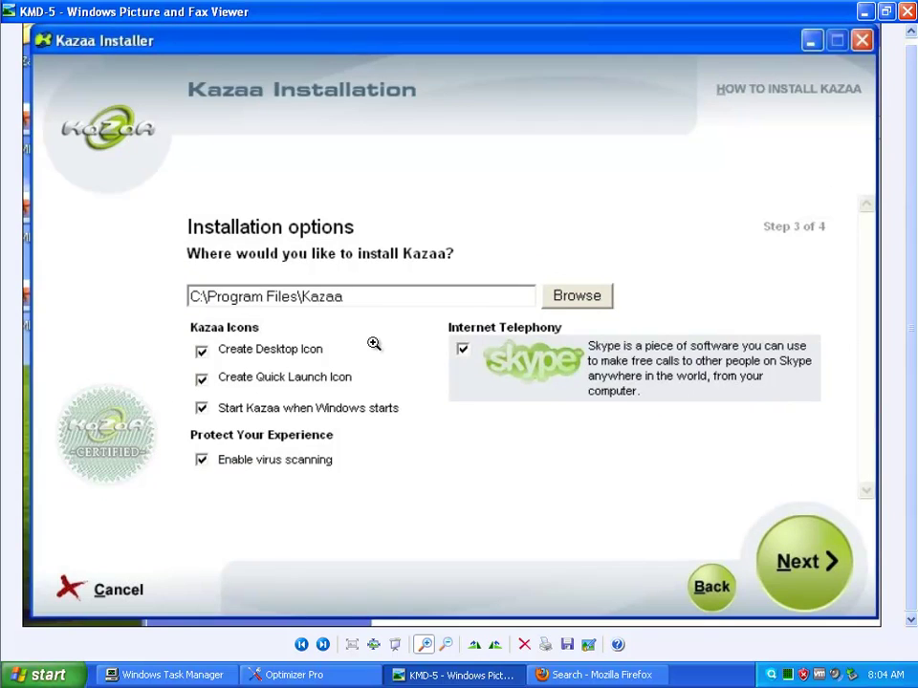
pyautogui.click(243, 301)
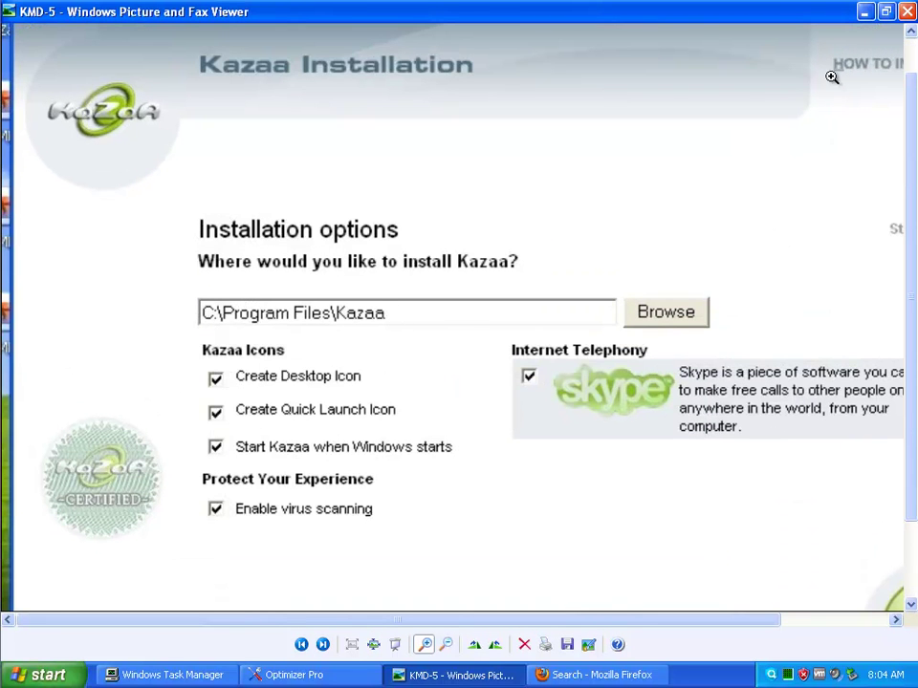
pyautogui.click(865, 12)
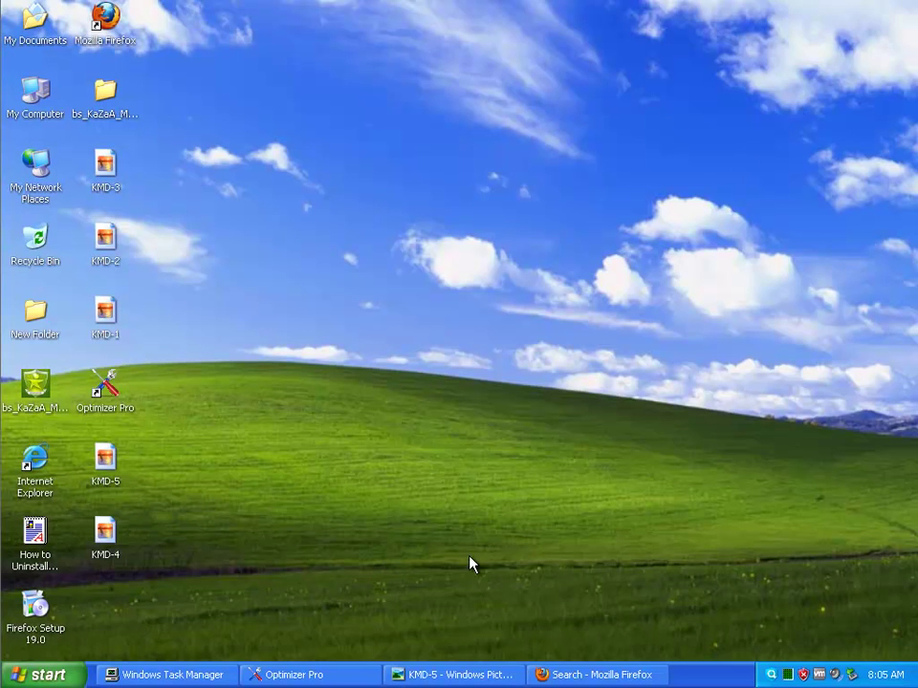
# Step: Switch to Firefox and check which search engine is the default in the search engine list
pyautogui.click(572, 674)
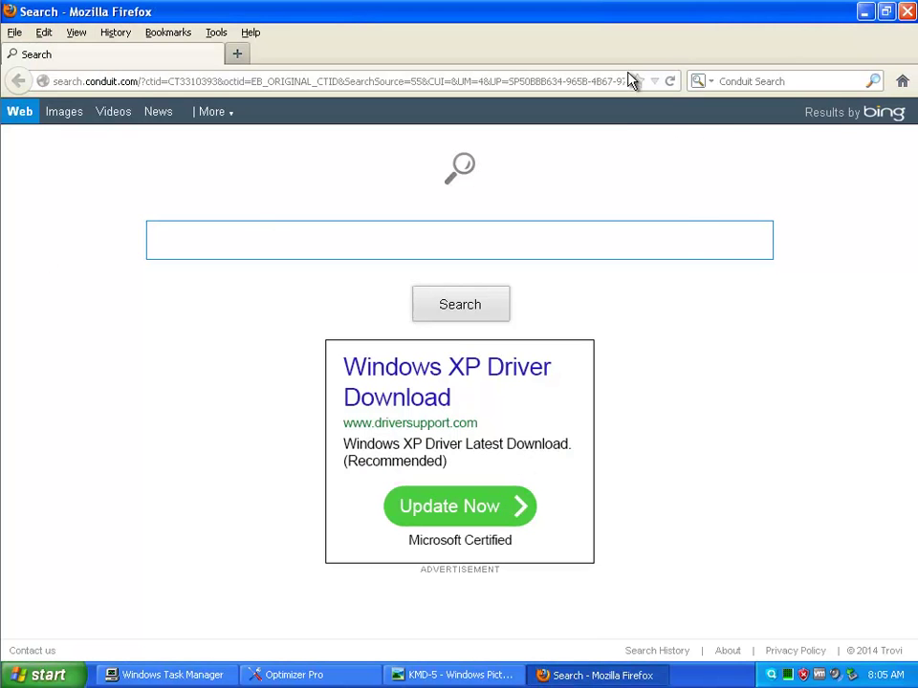
pyautogui.click(703, 83)
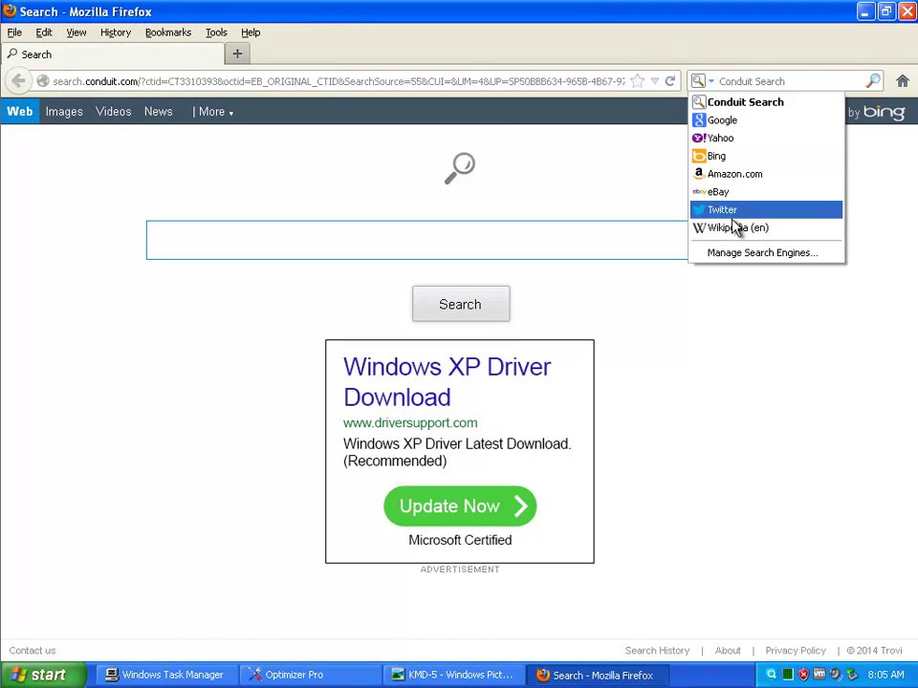
pyautogui.click(461, 110)
# Step: Check the home page setting in Firefox's general options and close the browser
pyautogui.click(216, 32)
pyautogui.click(236, 184)
pyautogui.click(278, 182)
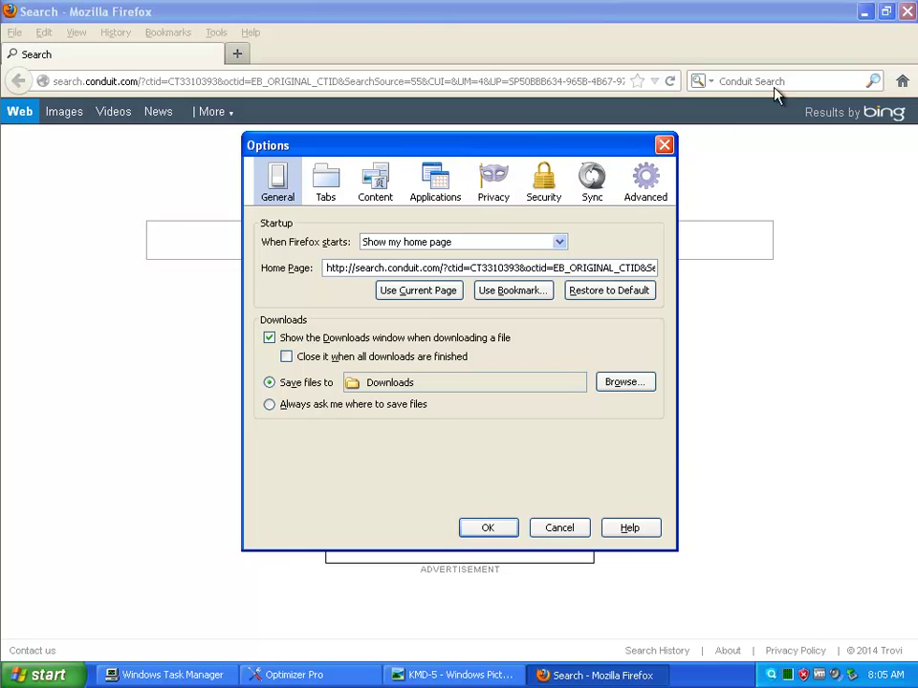
pyautogui.click(666, 146)
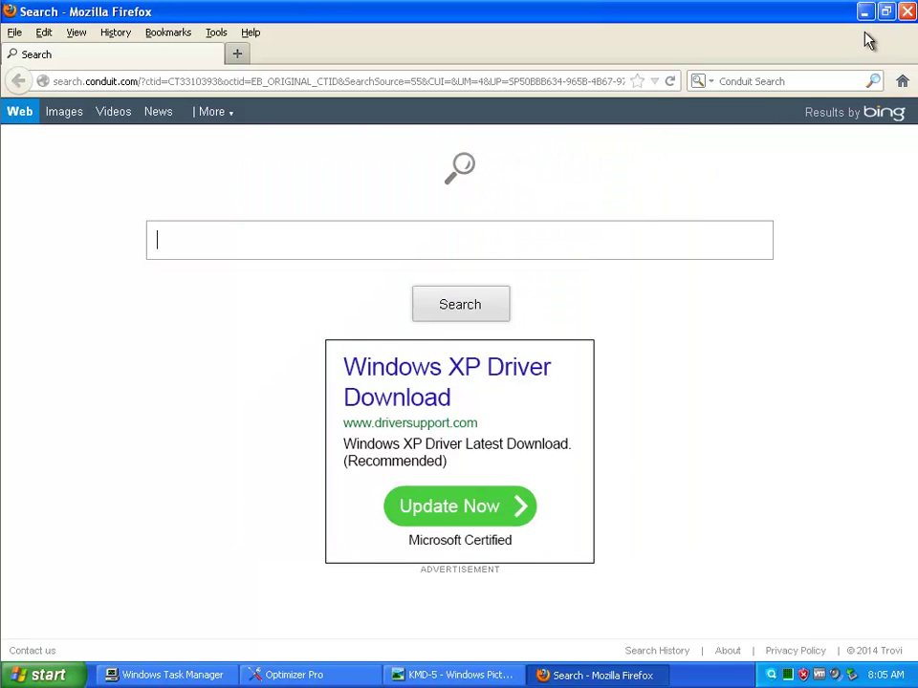
pyautogui.click(907, 12)
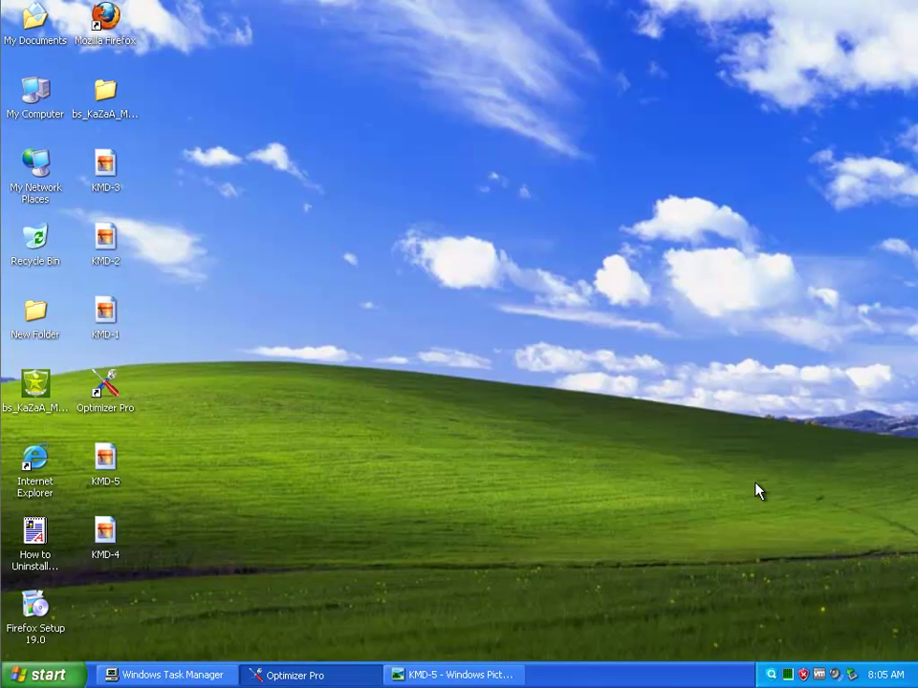
# Step: Open Search Protect to view its preferred home page settings and close its window without changes
pyautogui.click(772, 676)
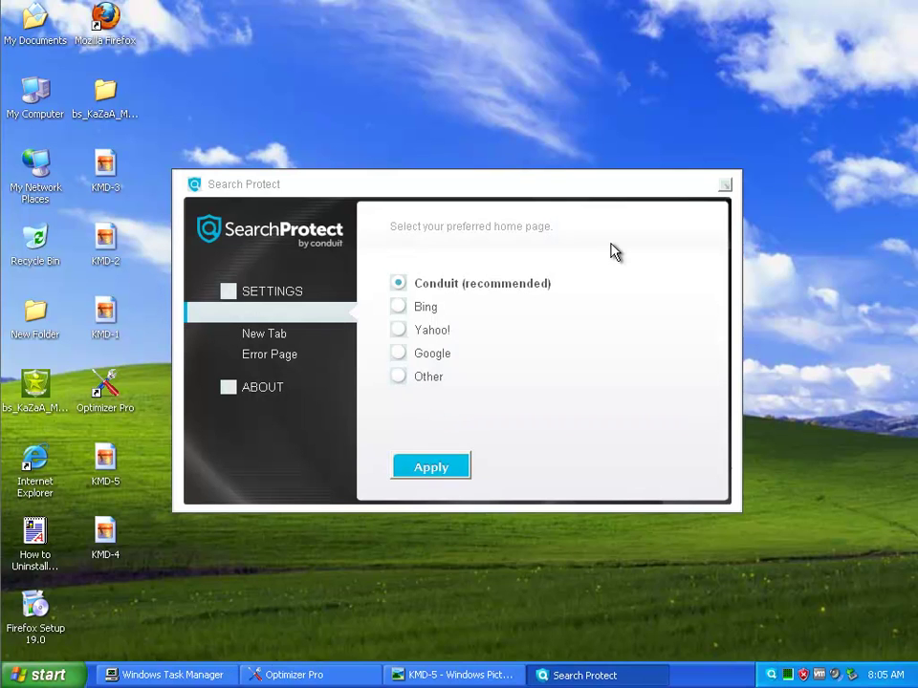
pyautogui.click(725, 184)
# Step: Bring up Optimizer Pro and quit it without registering
pyautogui.click(266, 675)
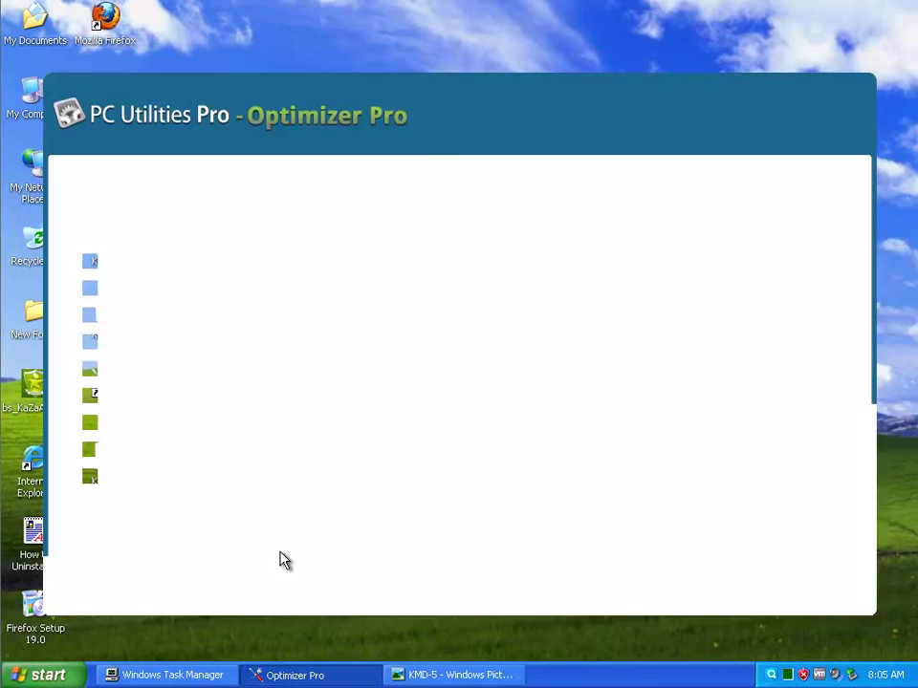
pyautogui.click(856, 90)
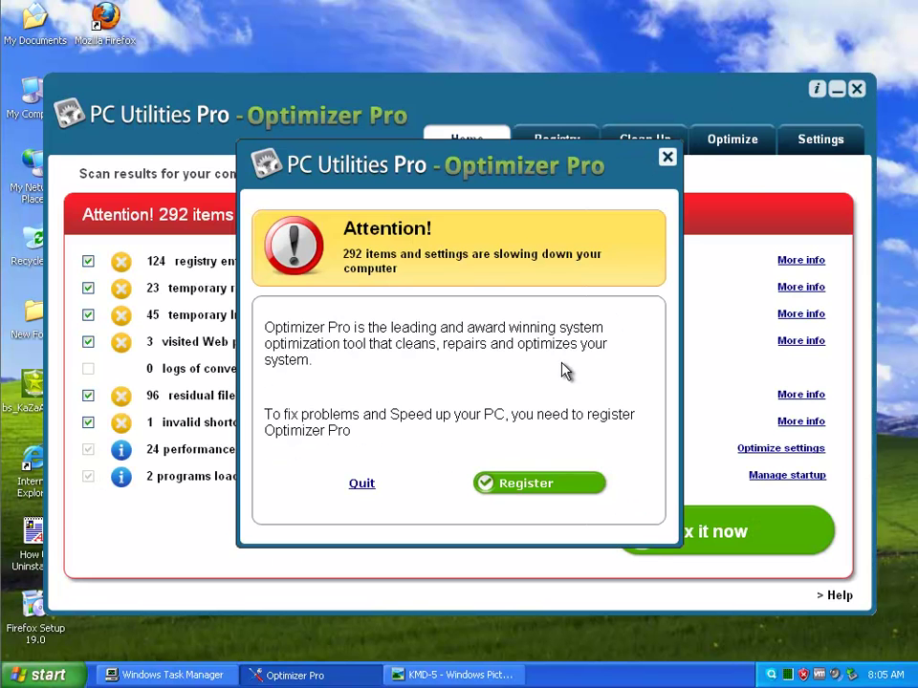
pyautogui.click(361, 484)
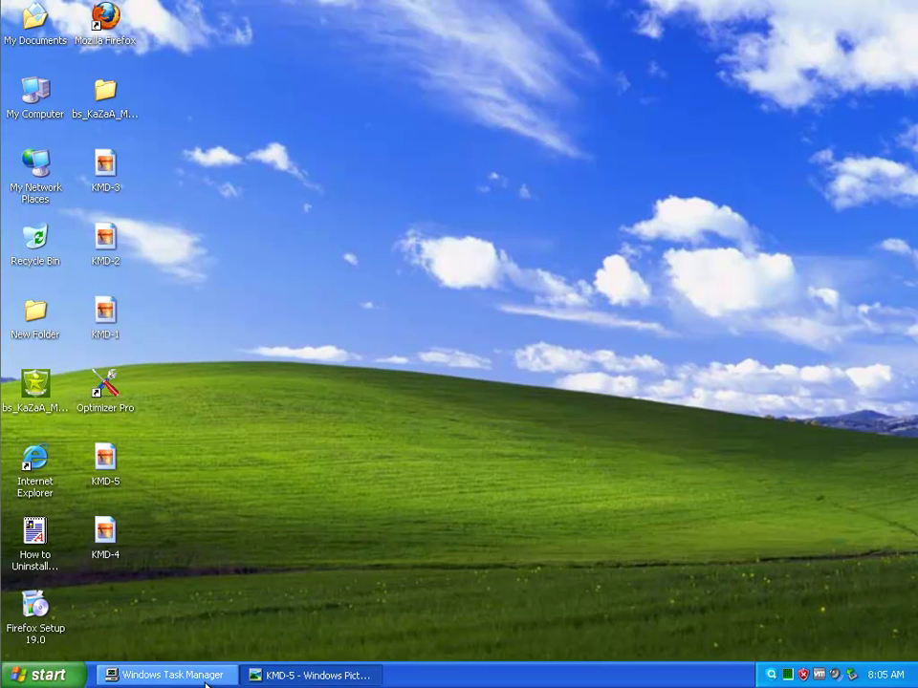
# Step: Bring up Windows Task Manager and reposition its window to examine the running processes
pyautogui.click(163, 674)
pyautogui.moveTo(337, 137); pyautogui.dragTo(407, 142)
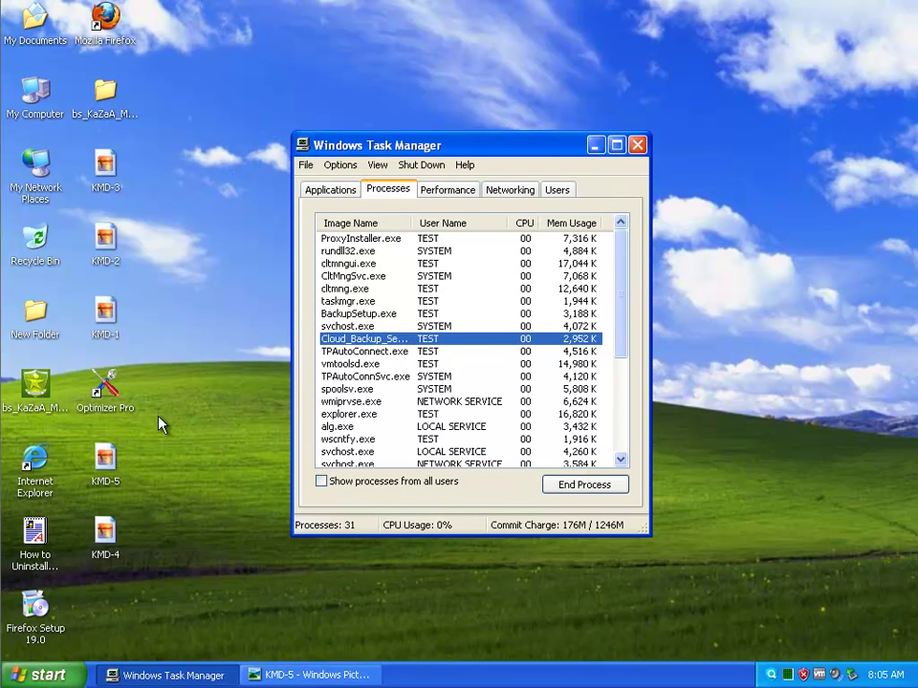
# Step: Open the Optimizer Pro desktop shortcut's target folder from its properties and minimize Task Manager
pyautogui.click(107, 396)
pyautogui.rightClick(109, 395)
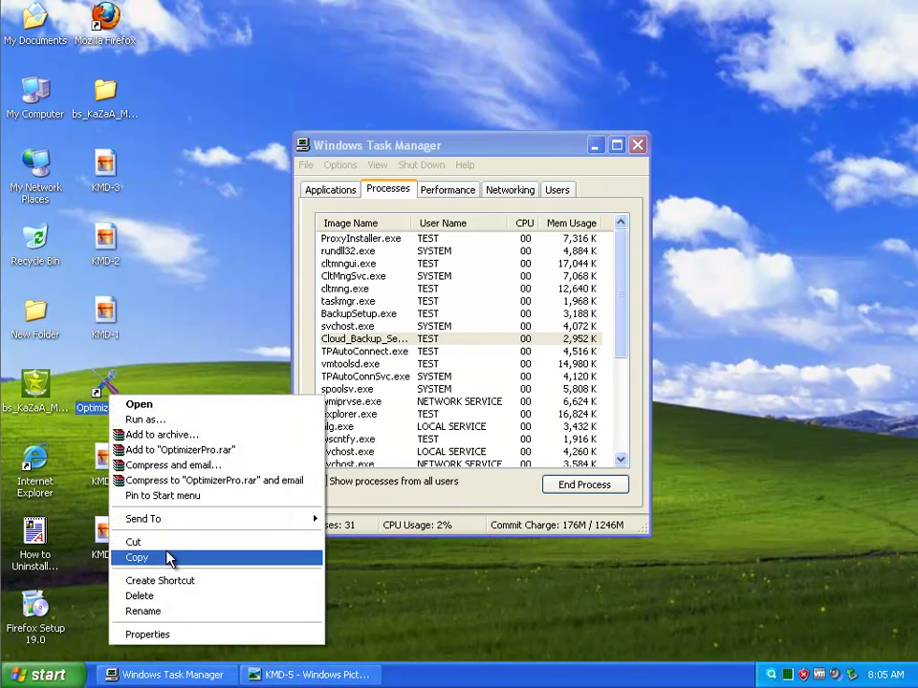
pyautogui.click(148, 634)
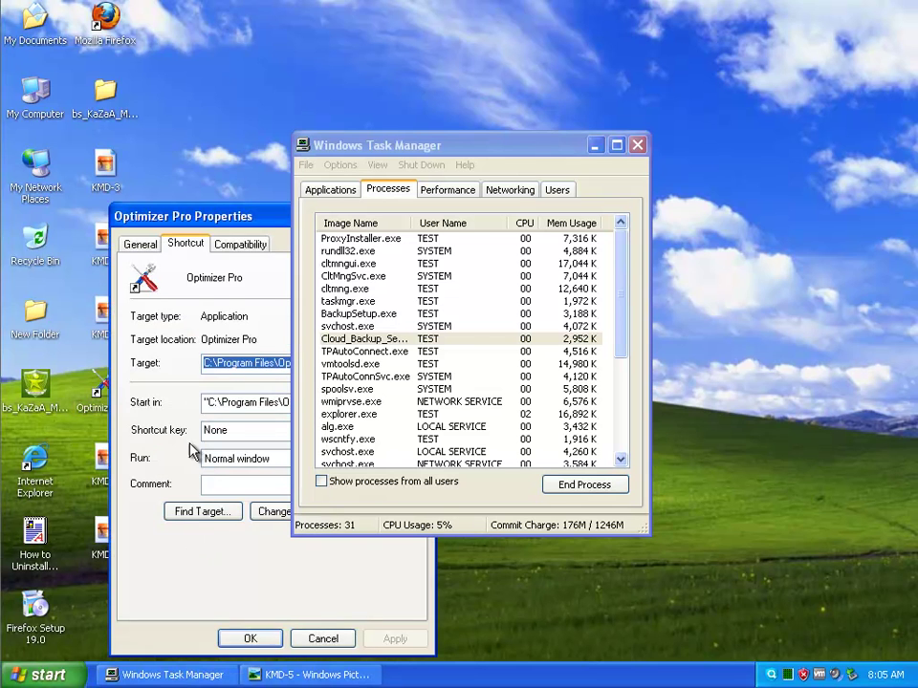
pyautogui.click(208, 511)
pyautogui.click(595, 146)
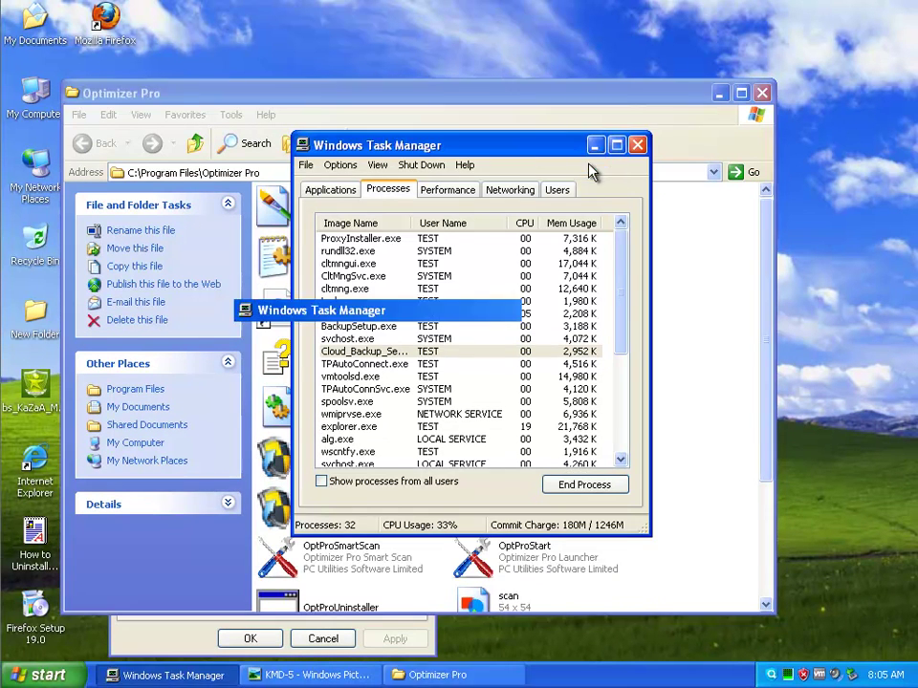
# Step: Go up to the Program Files folder, show its hidden contents in Details view, and sort them by date modified
pyautogui.click(195, 144)
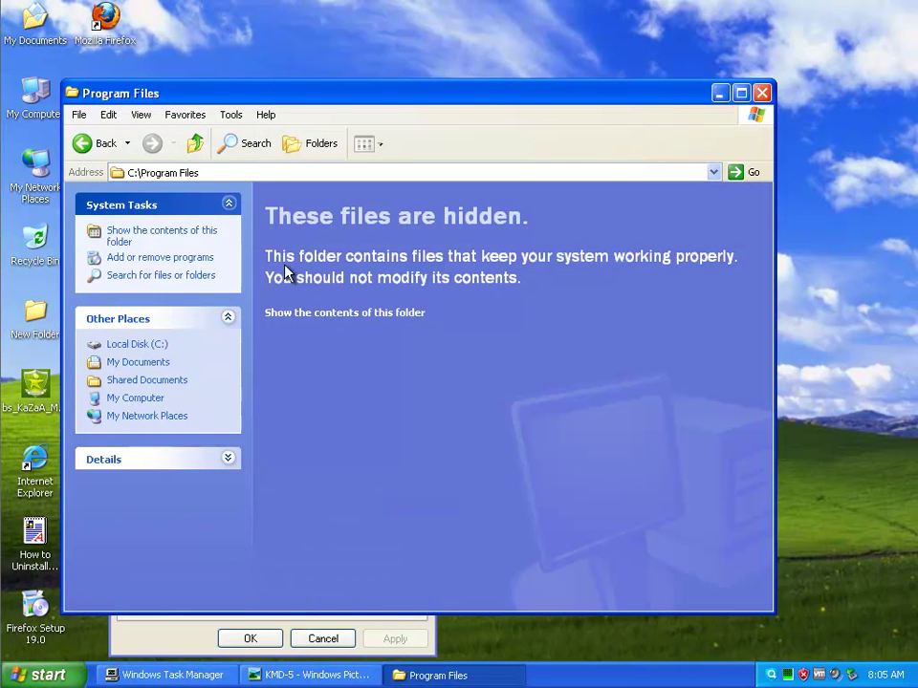
pyautogui.click(353, 316)
pyautogui.click(365, 144)
pyautogui.click(373, 234)
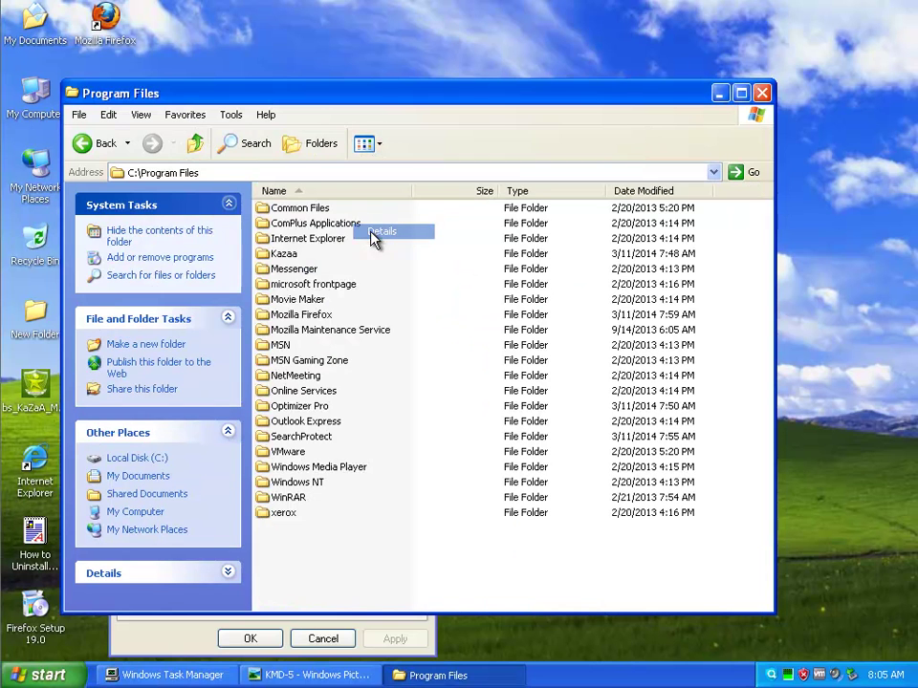
pyautogui.click(638, 191)
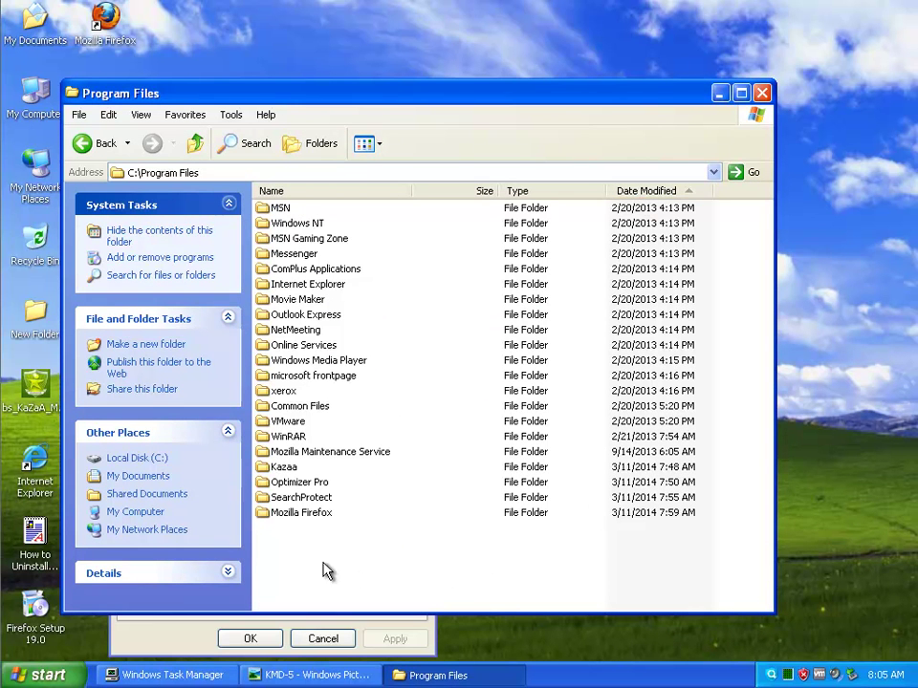
# Step: Select the Kazaa, Optimizer Pro and SearchProtect folders in Program Files, switch to Thumbnails view, and minimize the folder window
pyautogui.click(298, 499)
pyautogui.keyDown('shift'); pyautogui.click(279, 486); pyautogui.keyUp('shift')
pyautogui.keyDown('shift'); pyautogui.click(284, 468); pyautogui.keyUp('shift')
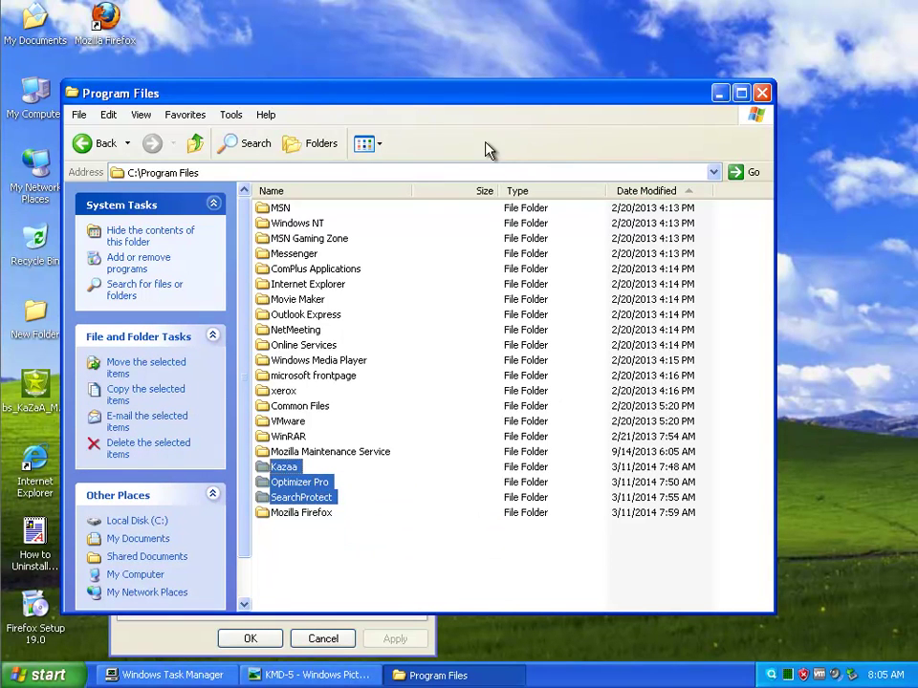
pyautogui.click(380, 145)
pyautogui.click(390, 170)
pyautogui.moveTo(766, 305); pyautogui.dragTo(756, 546)
pyautogui.click(719, 94)
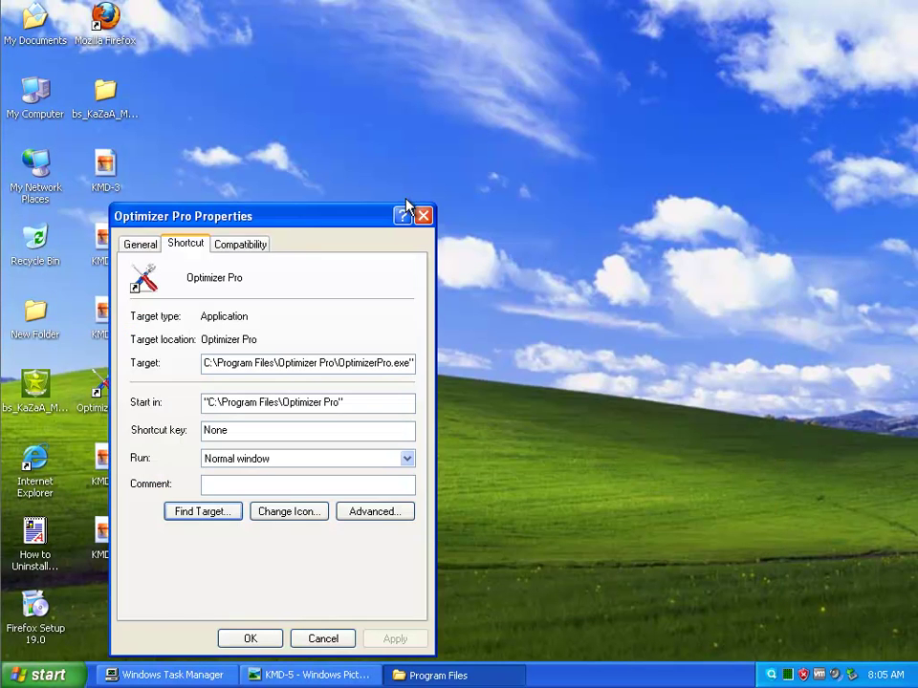
# Step: Close the Optimizer Pro shortcut's properties and open Add or Remove Programs from the Control Panel
pyautogui.click(422, 213)
pyautogui.click(41, 675)
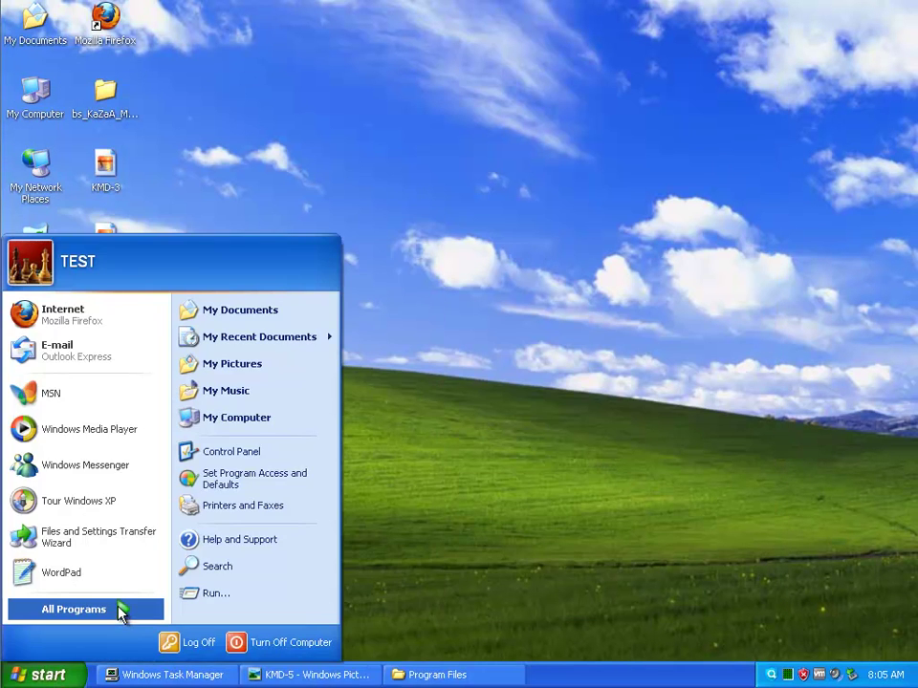
pyautogui.moveTo(119, 608)
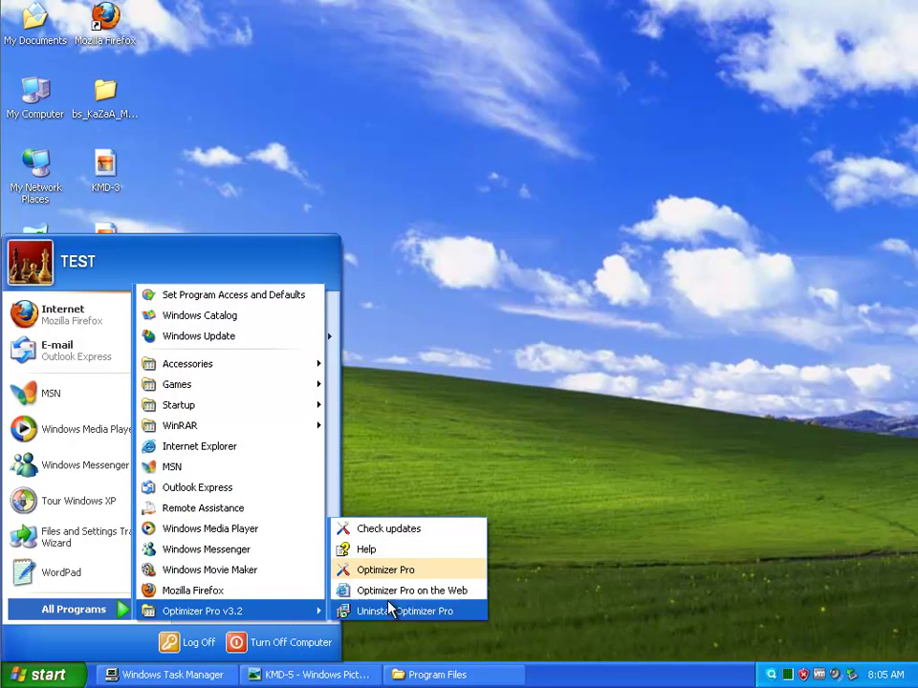
pyautogui.click(251, 455)
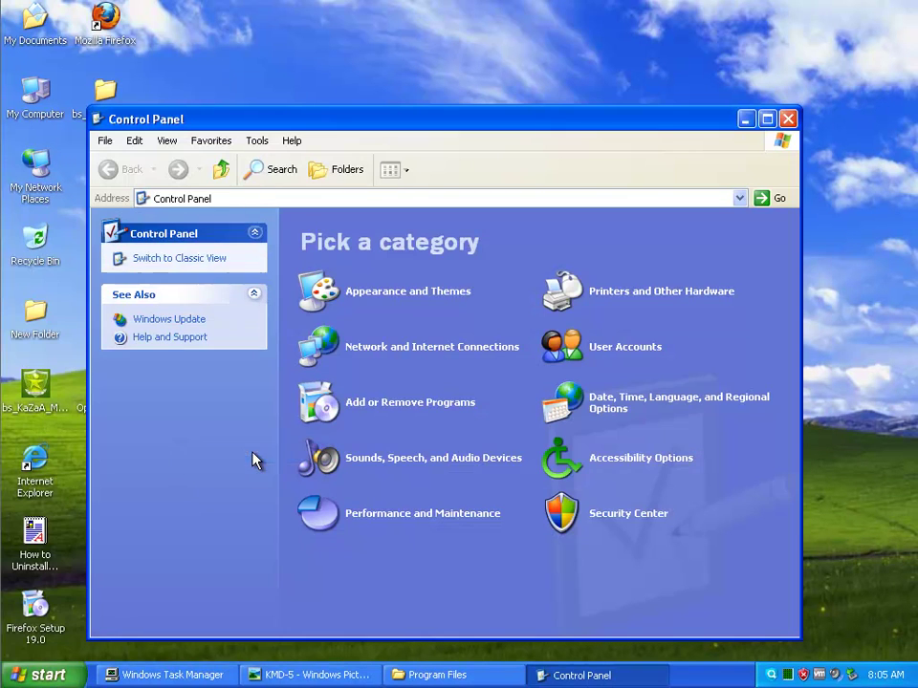
pyautogui.click(369, 421)
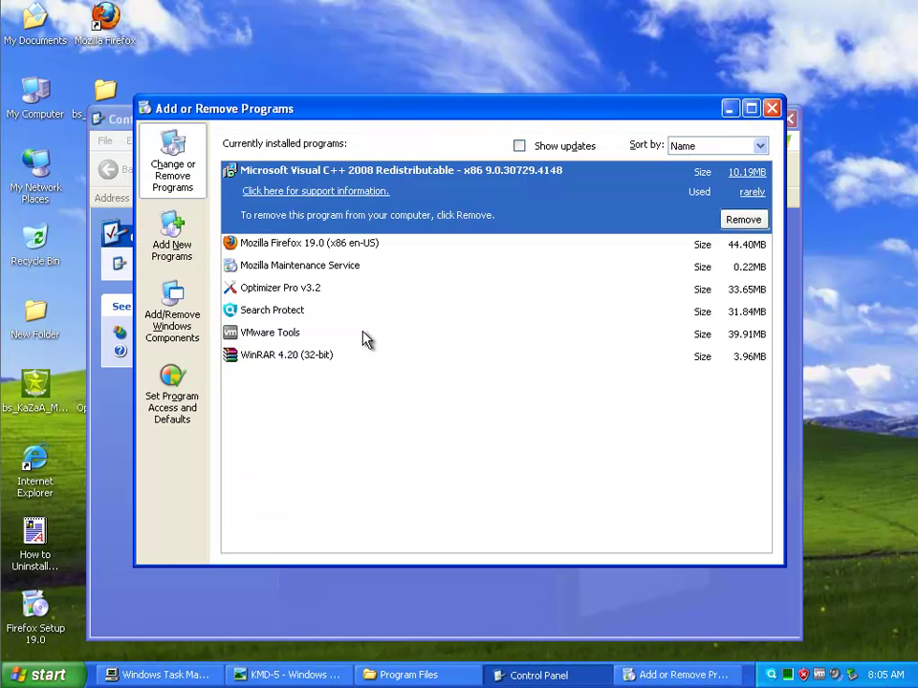
# Step: Check the support information for Search Protect, then minimize Add or Remove Programs and the Control Panel
pyautogui.click(334, 295)
pyautogui.click(314, 325)
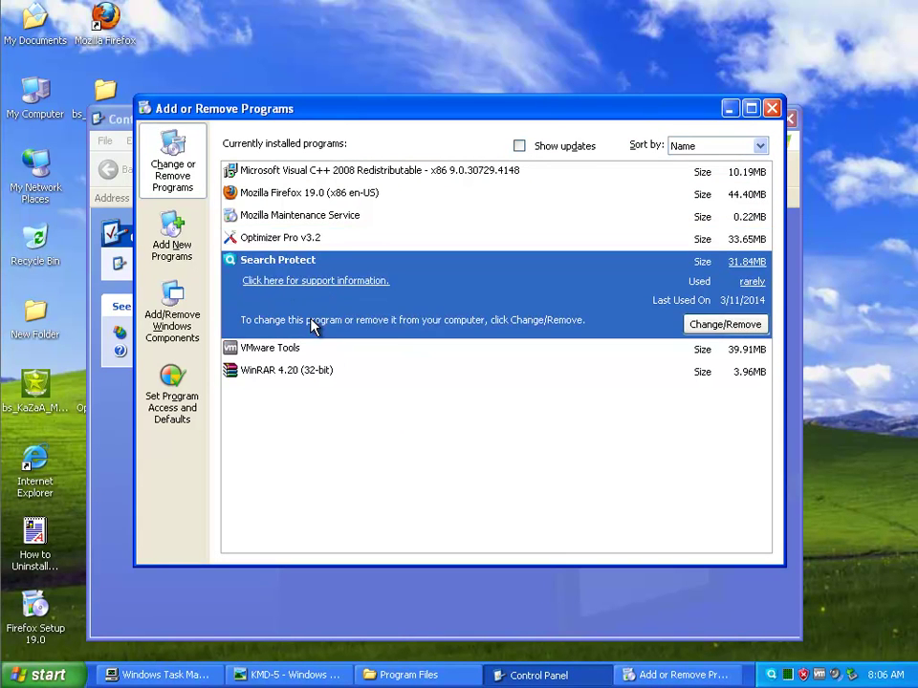
pyautogui.click(356, 283)
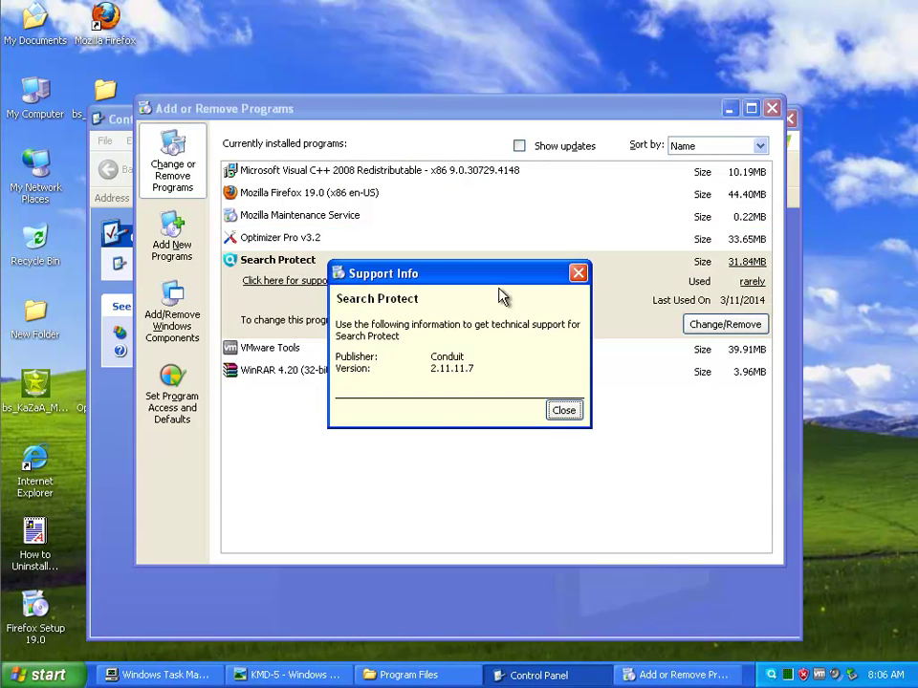
pyautogui.click(567, 414)
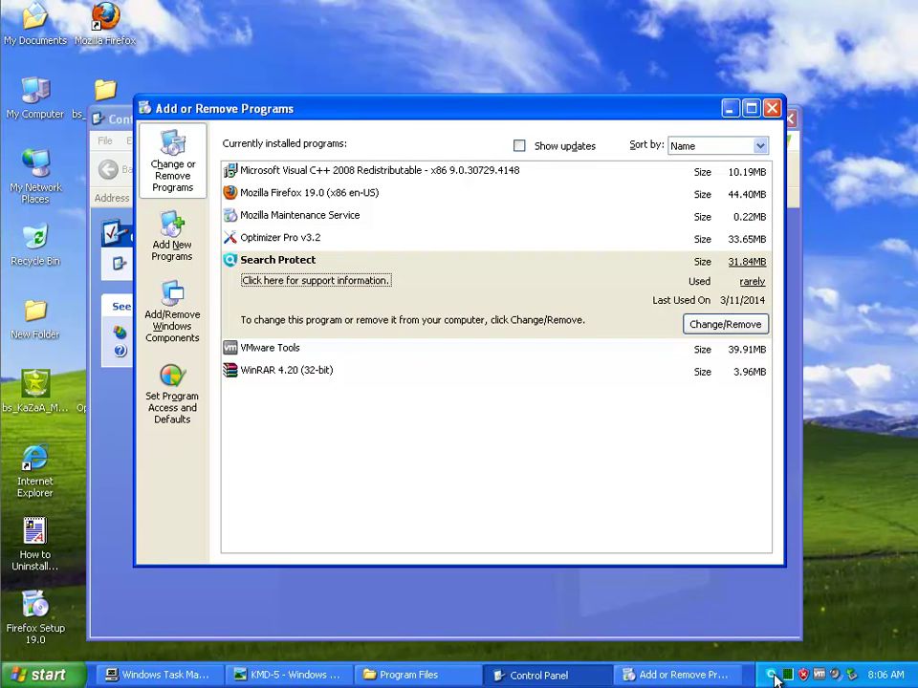
pyautogui.click(730, 108)
pyautogui.click(748, 119)
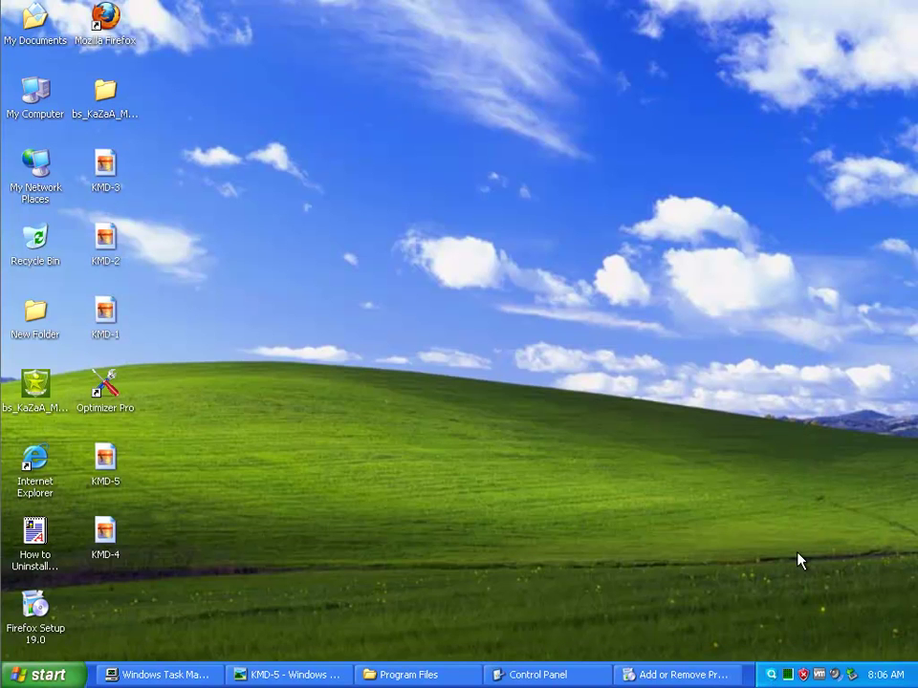
# Step: Restore Windows Task Manager and end the ProxyInstaller.exe and cltmngui.exe processes
pyautogui.click(205, 672)
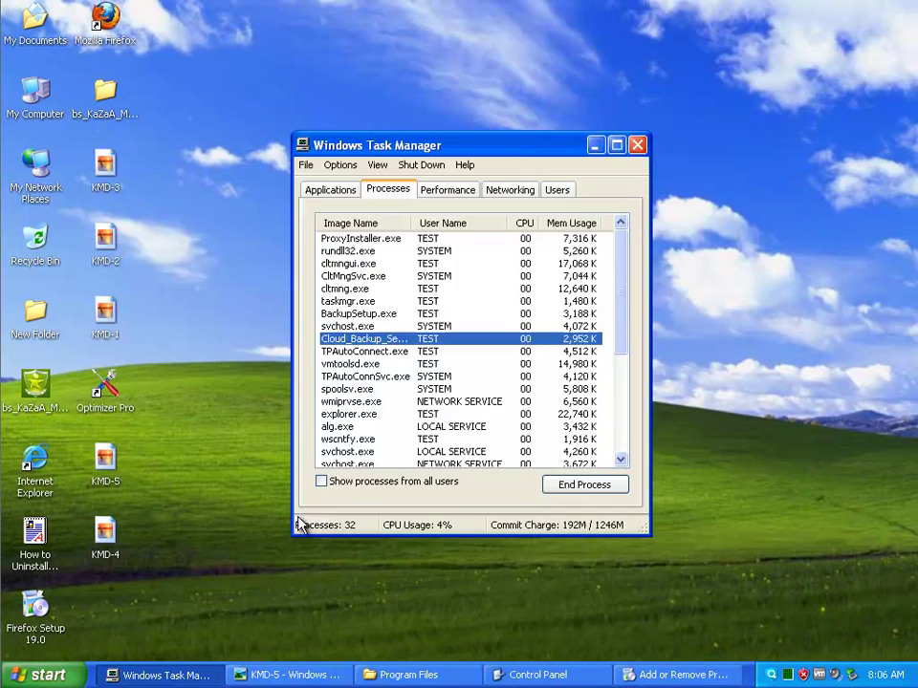
pyautogui.click(392, 238)
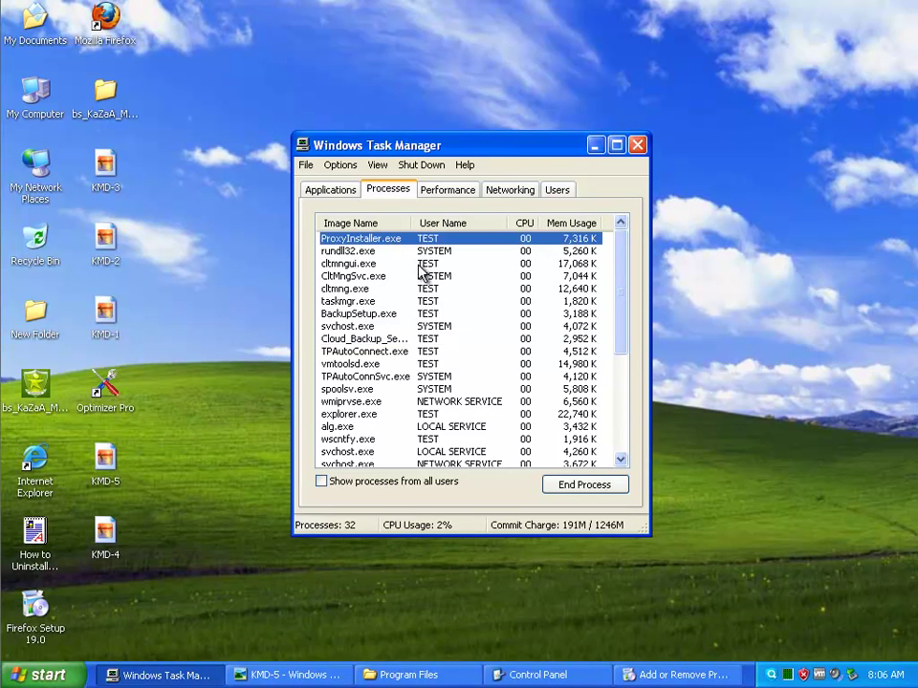
pyautogui.press('Delete')
pyautogui.press('Return')
pyautogui.click(354, 253)
pyautogui.press('Delete')
pyautogui.press('Return')
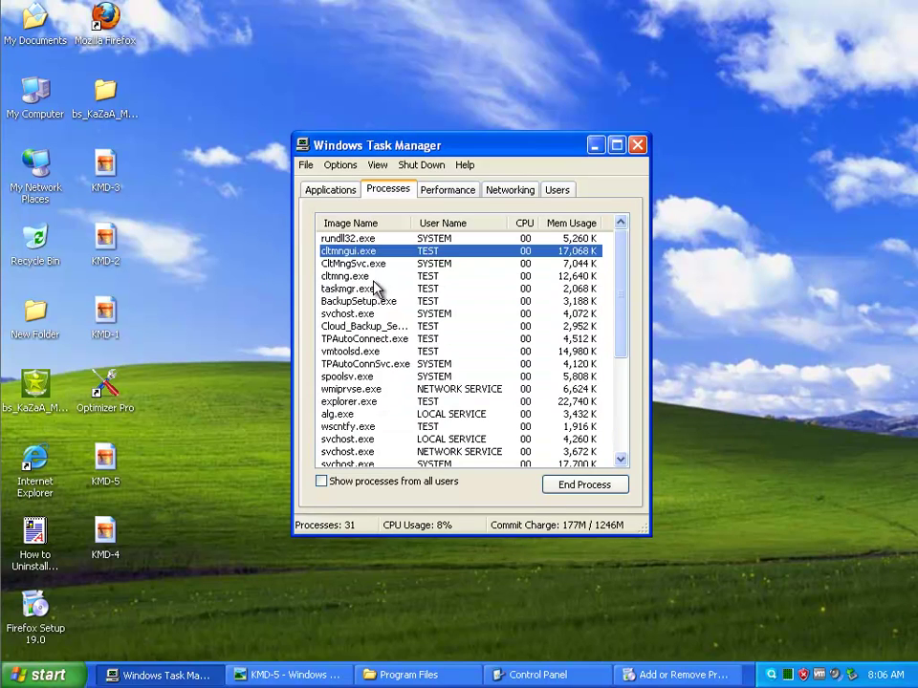
pyautogui.click(359, 251)
pyautogui.press('Delete')
pyautogui.press('Return')
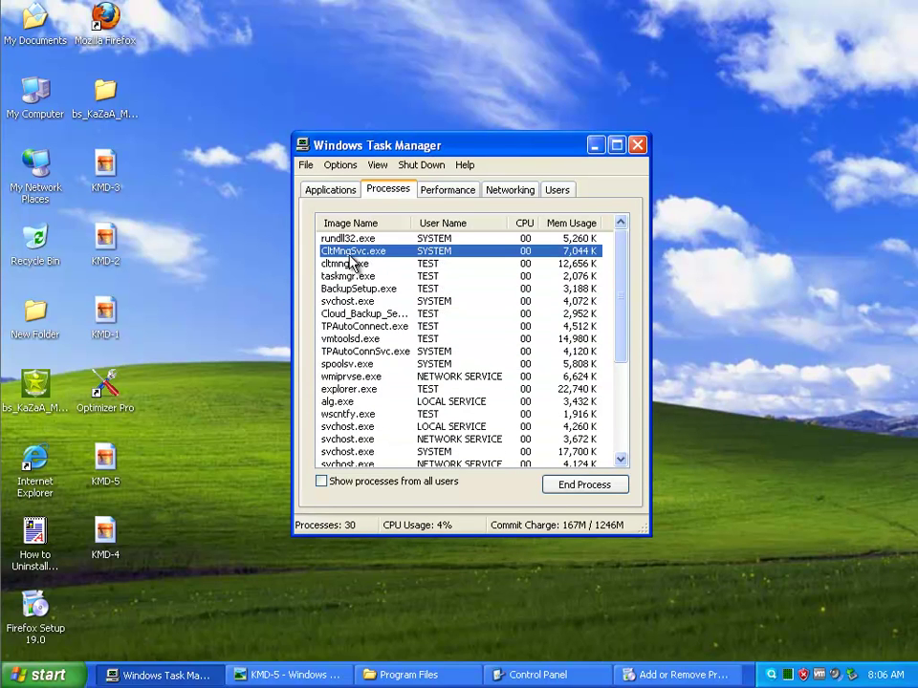
# Step: End the CltMngSvc.exe, cltmng.exe, BackupSetup.exe and Cloud_Backup_Se... processes
pyautogui.click(360, 252)
pyautogui.press('Delete')
pyautogui.press('Return')
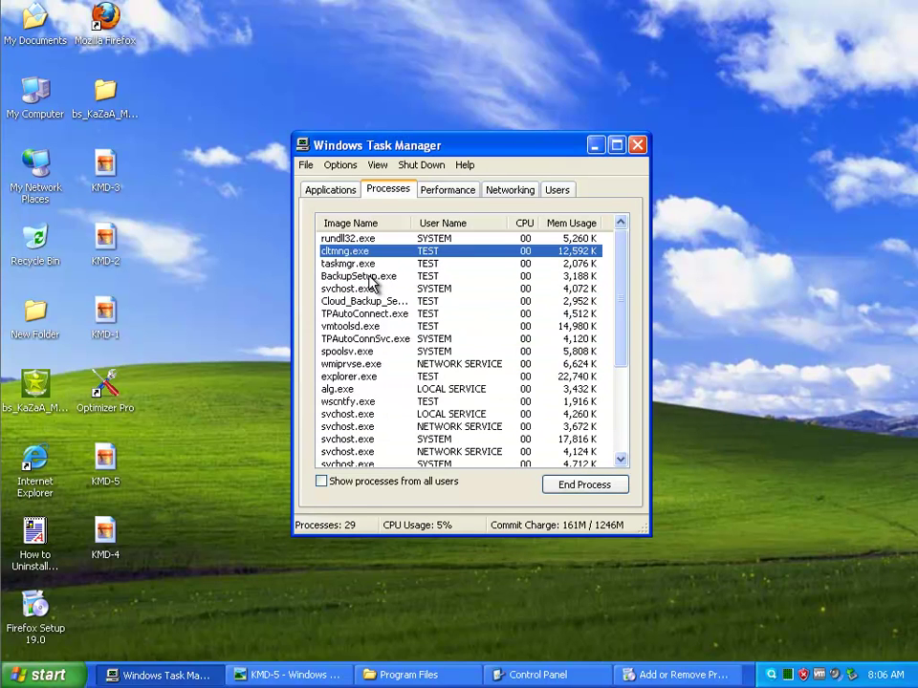
pyautogui.click(362, 263)
pyautogui.press('Delete')
pyautogui.press('Return')
pyautogui.click(362, 276)
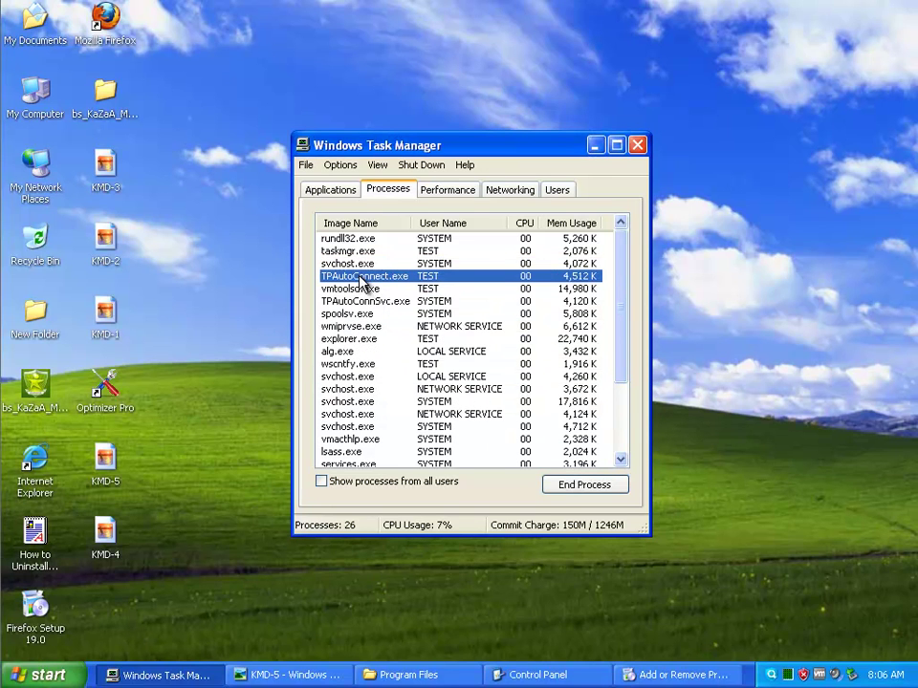
# Step: Look through the remaining processes for unwanted entries and minimize Task Manager
pyautogui.click(369, 389)
pyautogui.scroll(-3, 369, 406)
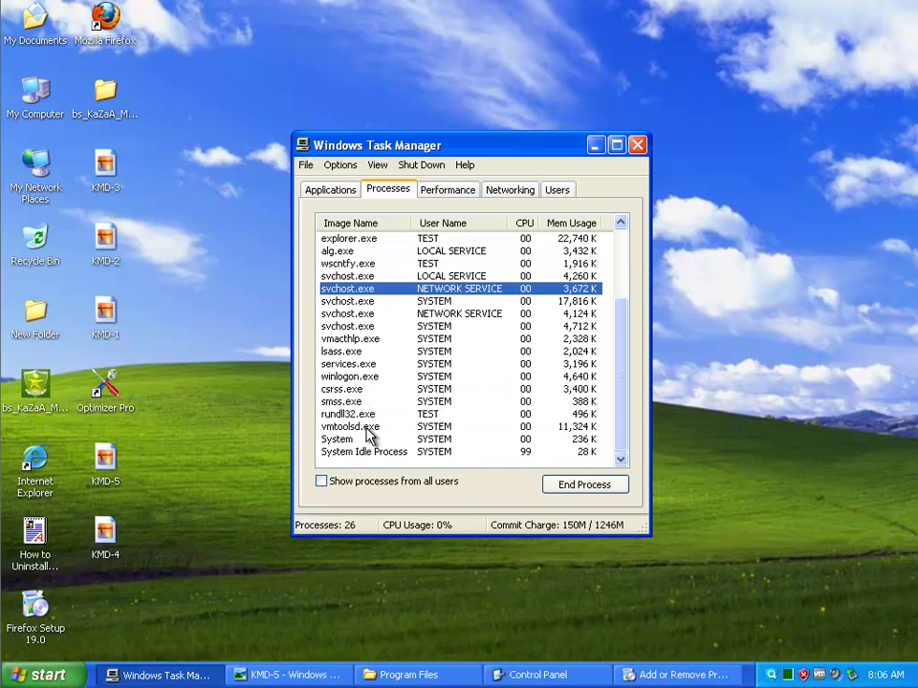
pyautogui.scroll(3, 379, 447)
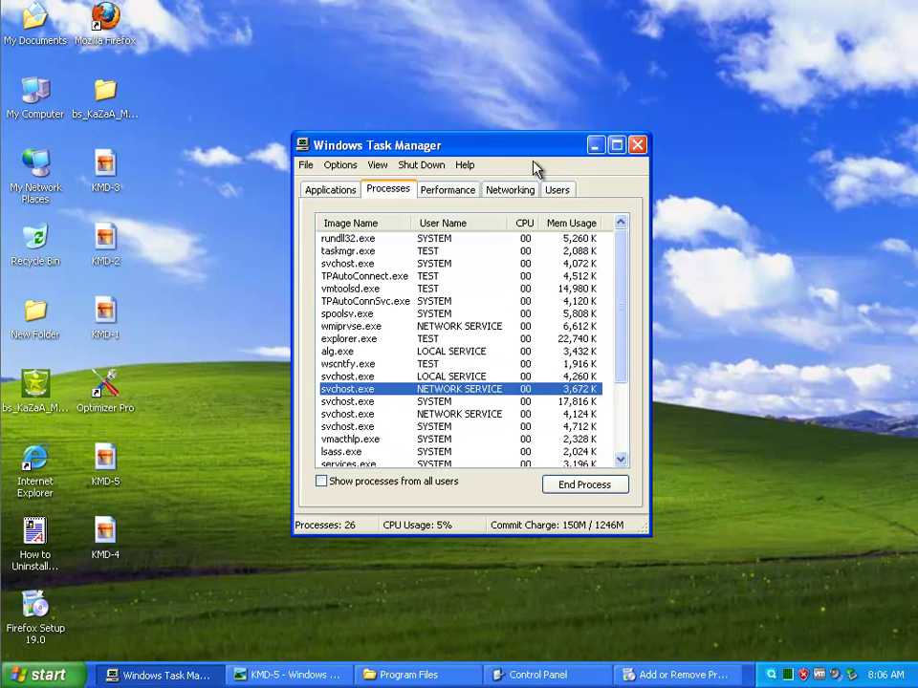
pyautogui.click(595, 145)
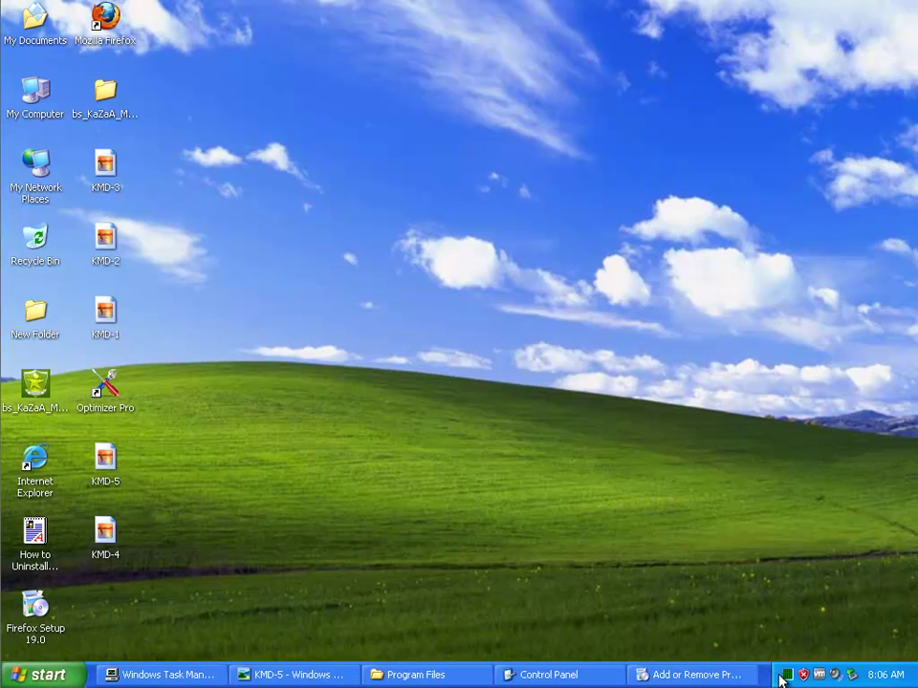
# Step: Uninstall Optimizer Pro v3.2 through Add or Remove Programs, confirming its complete removal
pyautogui.click(681, 674)
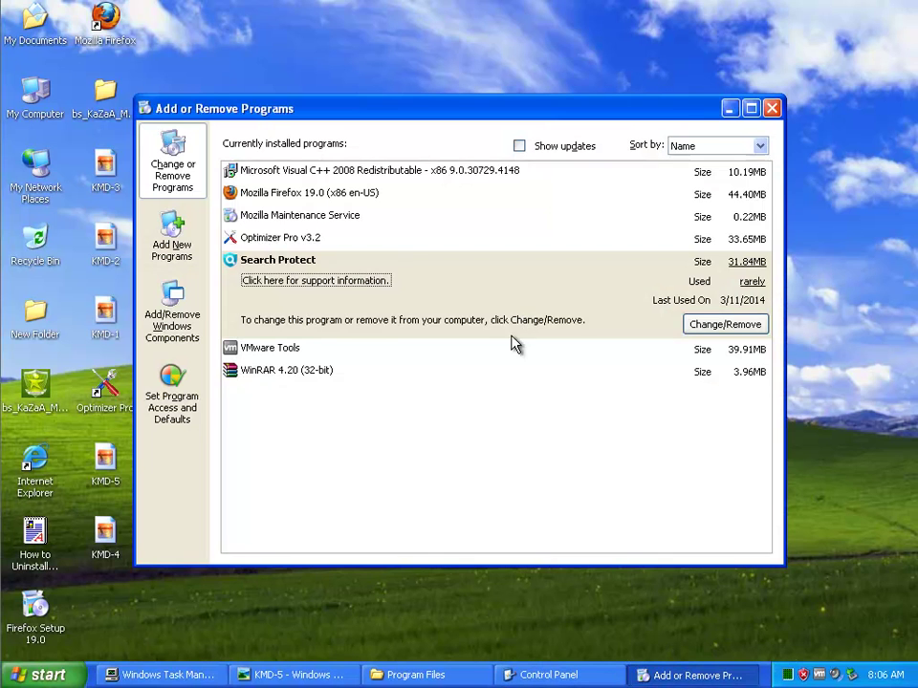
pyautogui.click(399, 239)
pyautogui.click(761, 308)
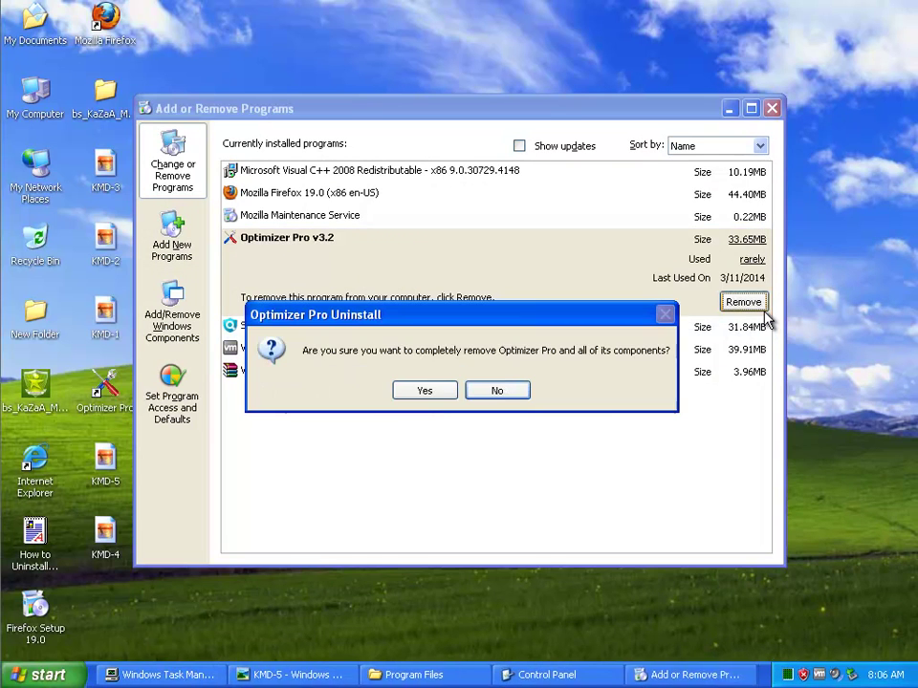
pyautogui.click(445, 396)
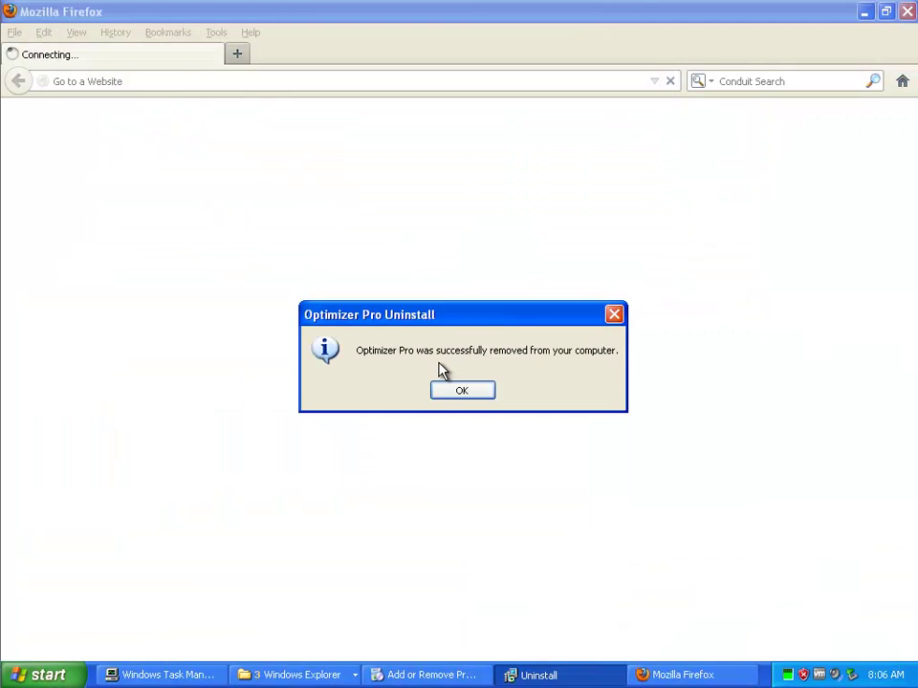
pyautogui.click(458, 395)
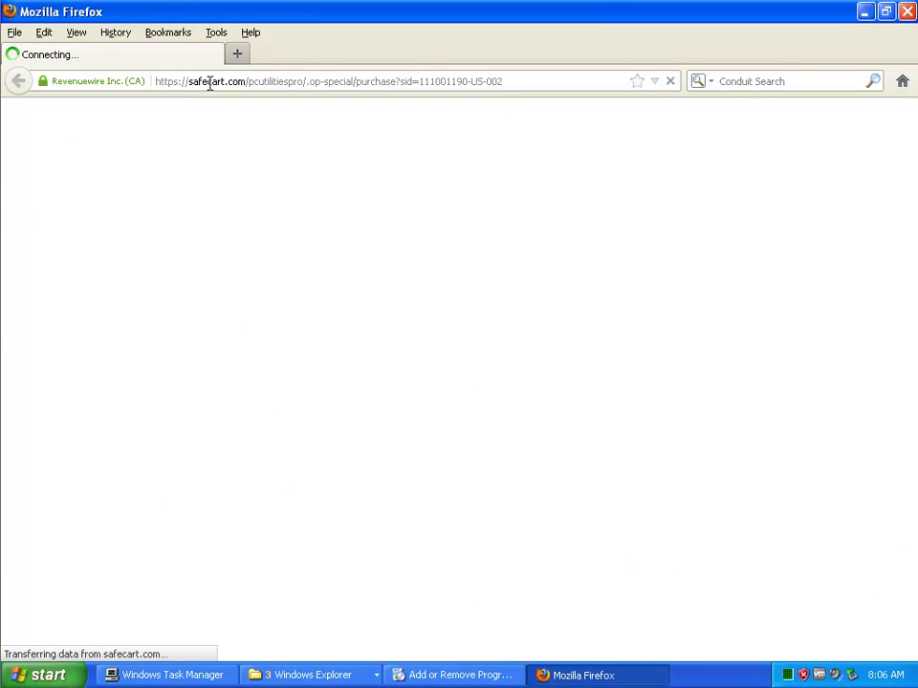
# Step: Look over the SafeCart page that the Optimizer Pro uninstaller opened in Firefox and close the browser
pyautogui.click(534, 82)
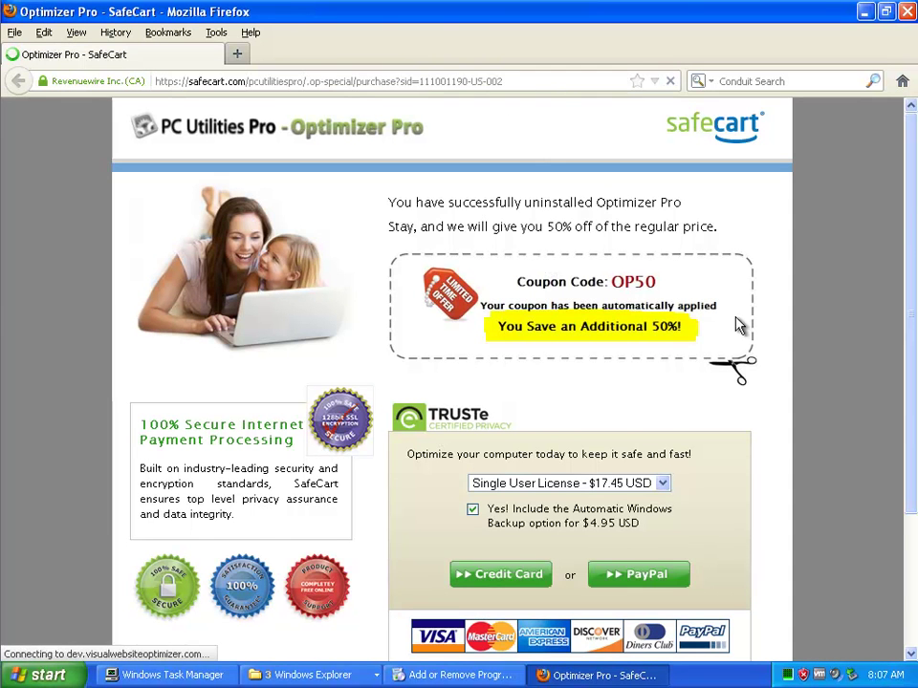
pyautogui.scroll(-3, 517, 289)
pyautogui.scroll(3, 536, 536)
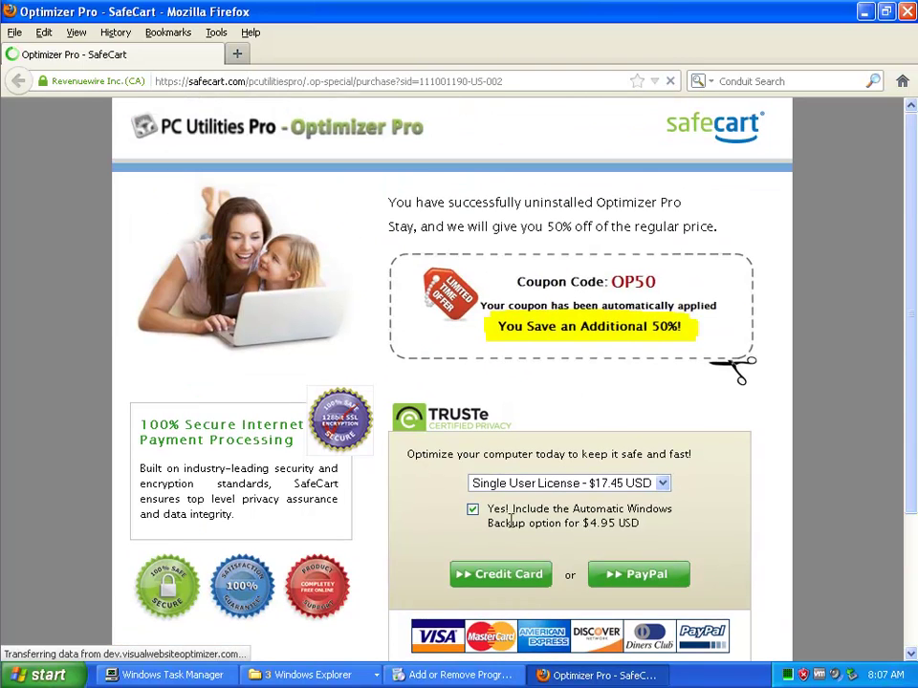
pyautogui.click(907, 11)
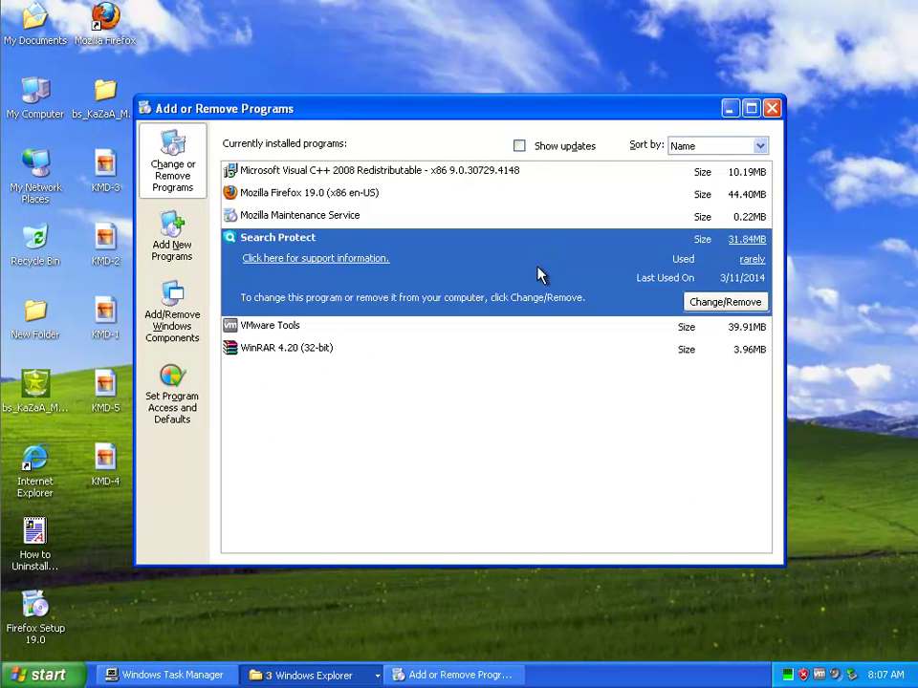
# Step: Uninstall Search Protect and close Add or Remove Programs
pyautogui.click(745, 302)
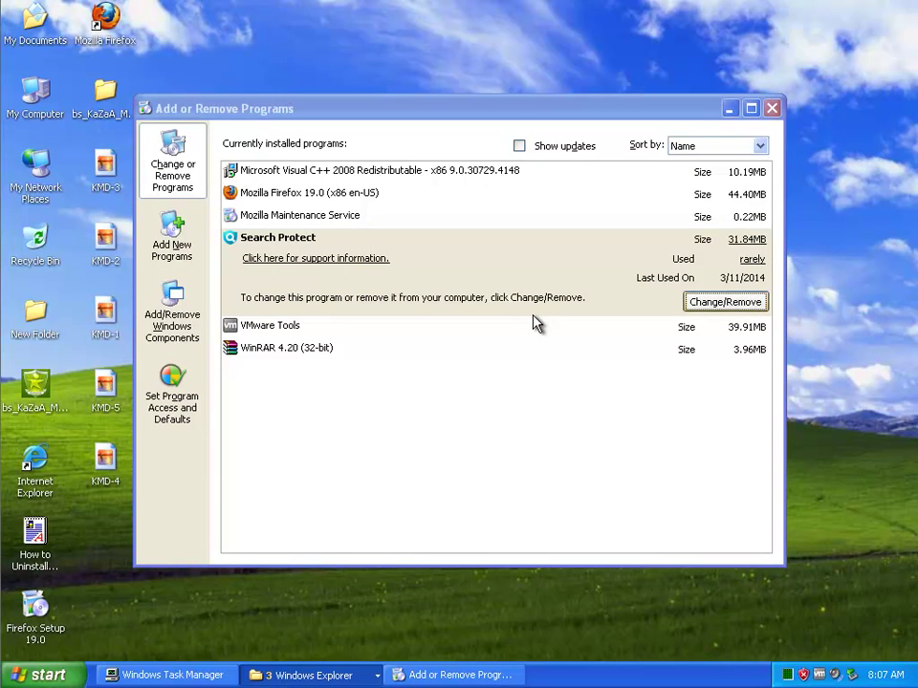
pyautogui.click(772, 108)
# Step: Delete the leftover Kazaa and Optimizer Pro folders from Program Files and close the folder window
pyautogui.click(420, 677)
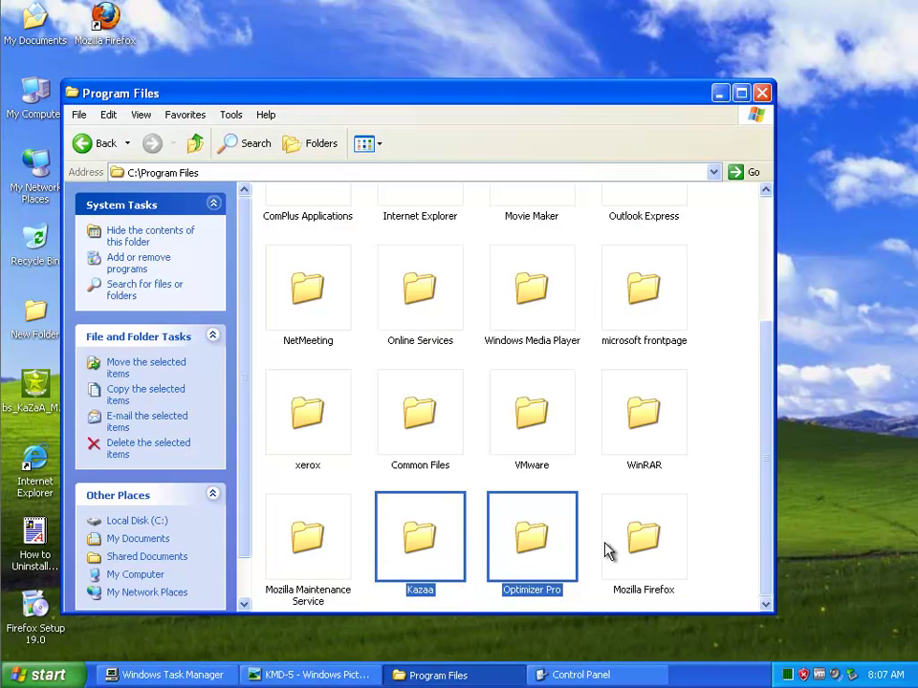
pyautogui.press('Delete')
pyautogui.press('Return')
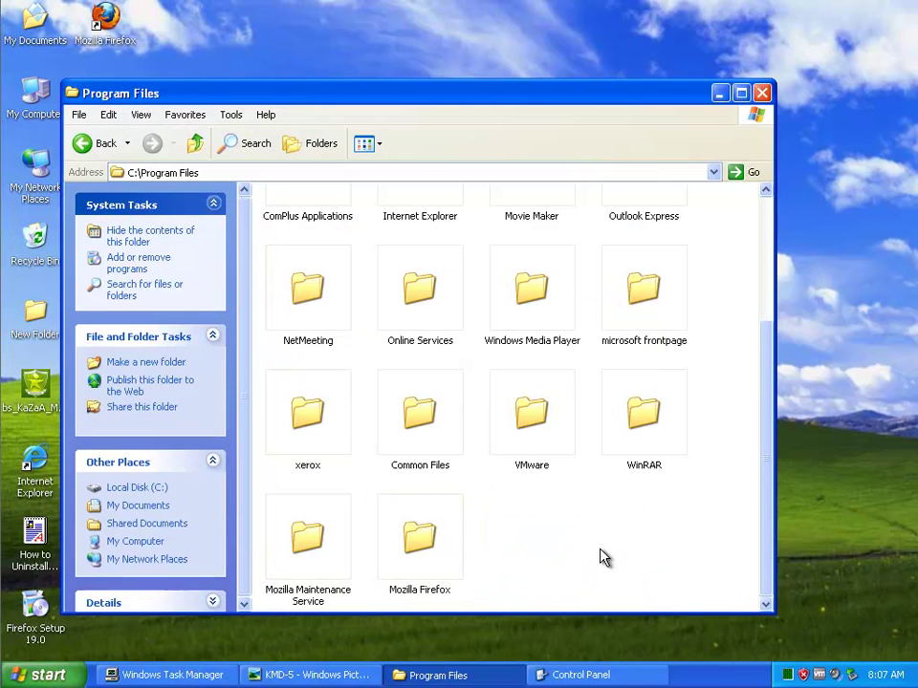
pyautogui.click(762, 93)
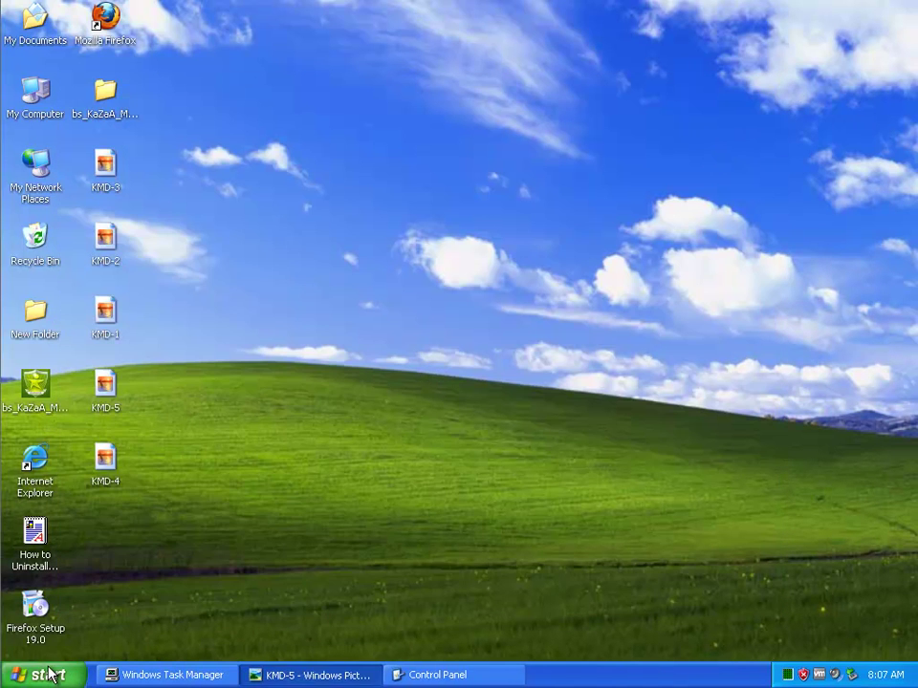
pyautogui.click(46, 675)
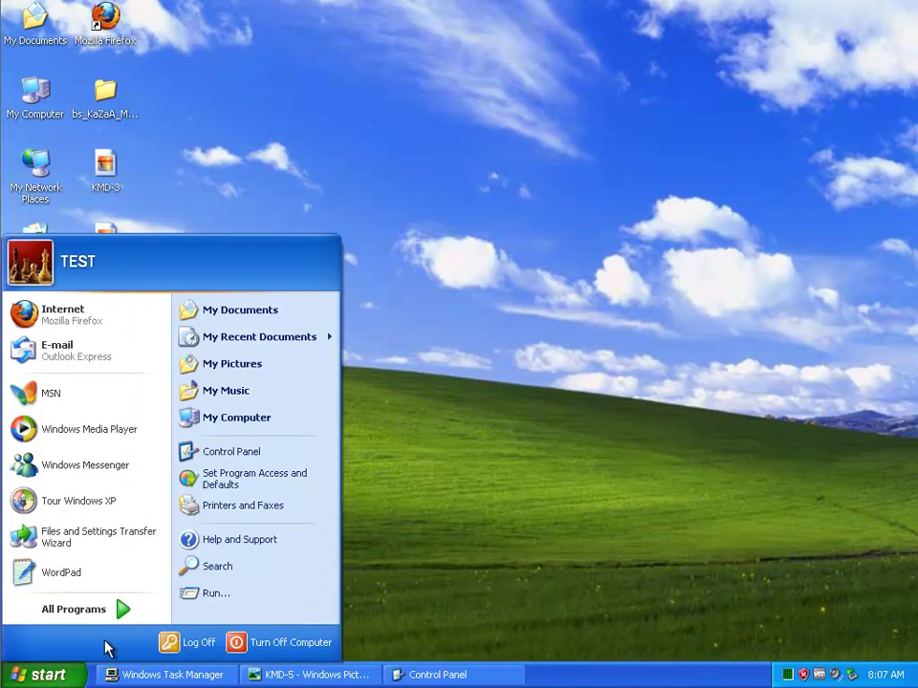
pyautogui.click(279, 645)
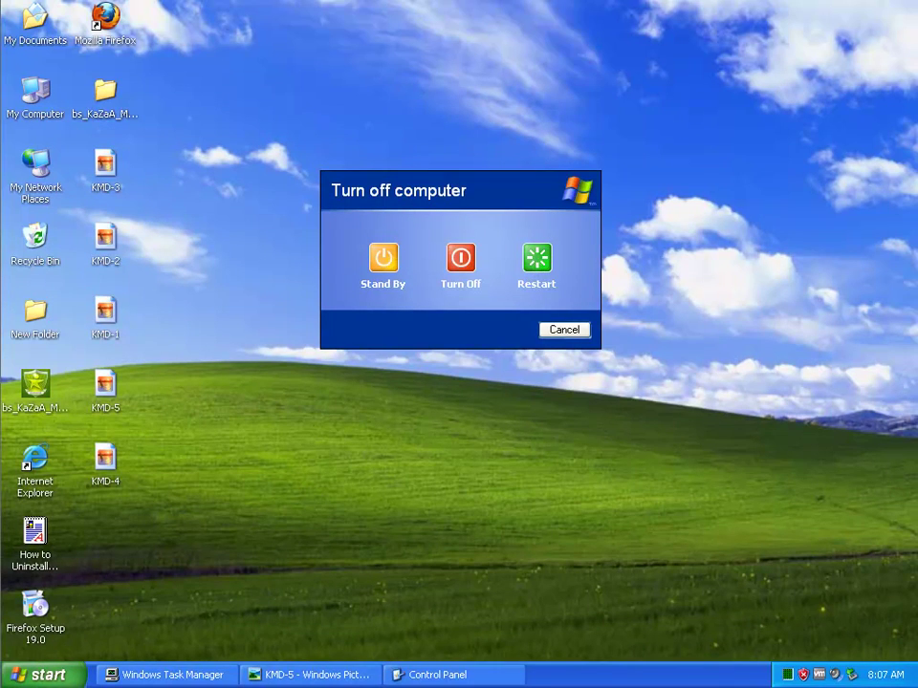
pyautogui.click(551, 332)
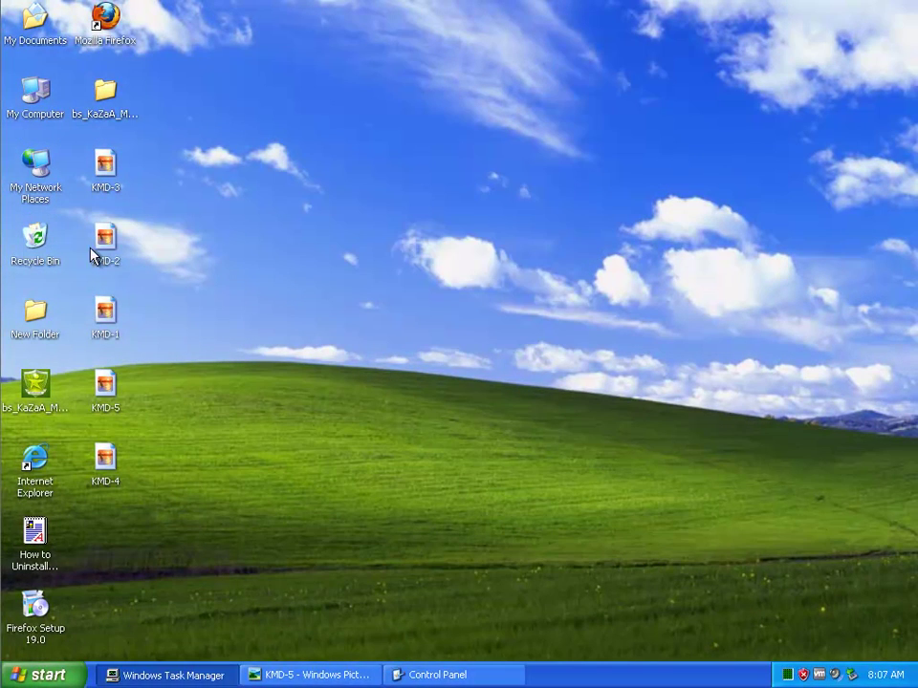
# Step: Open Firefox and remove Conduit Search from its list of installed search engines
pyautogui.click(130, 32)
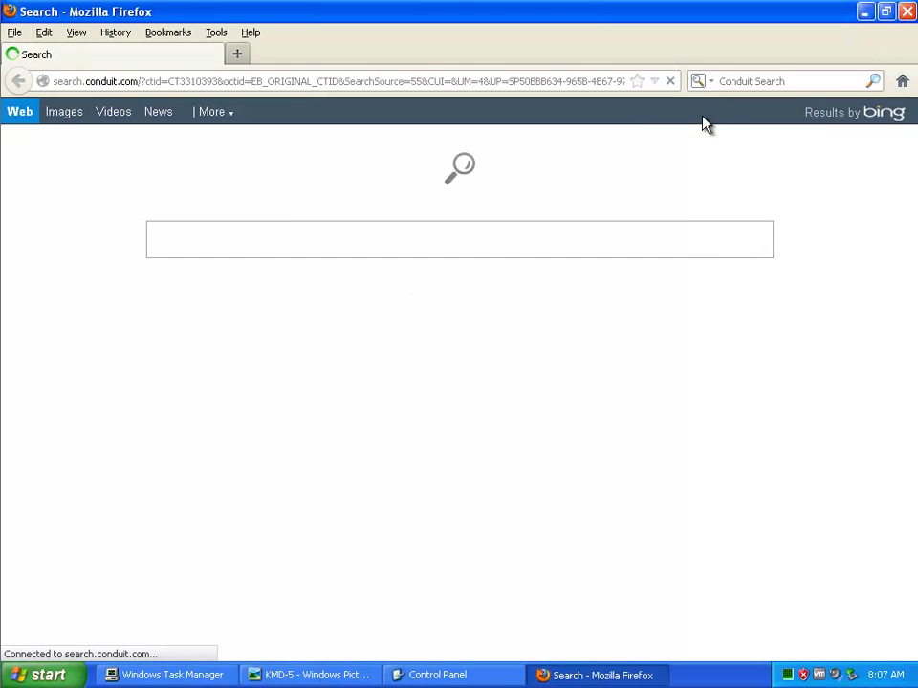
pyautogui.click(701, 81)
pyautogui.click(712, 255)
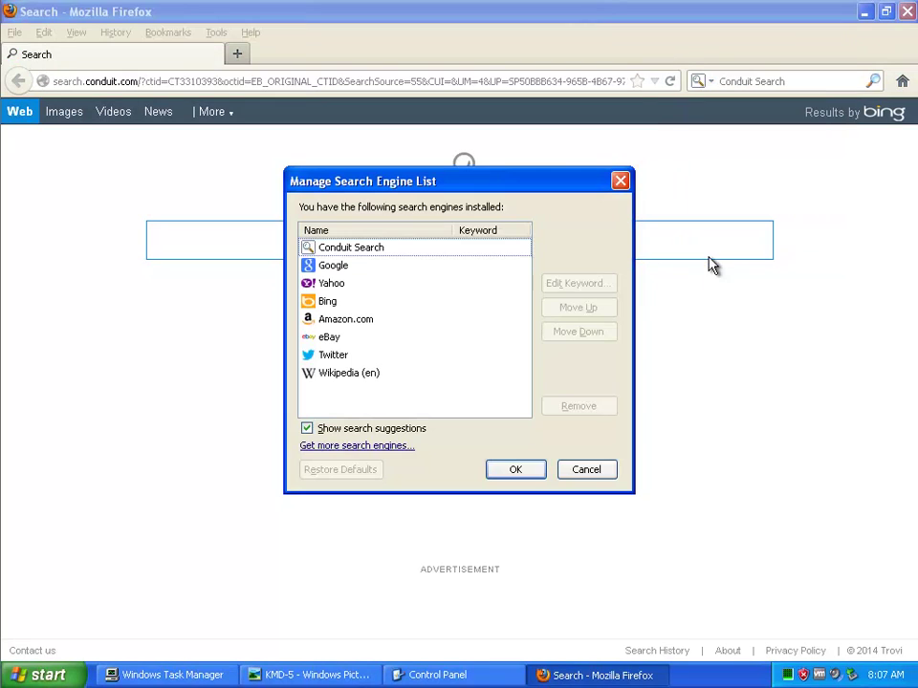
pyautogui.click(349, 249)
pyautogui.press('Delete')
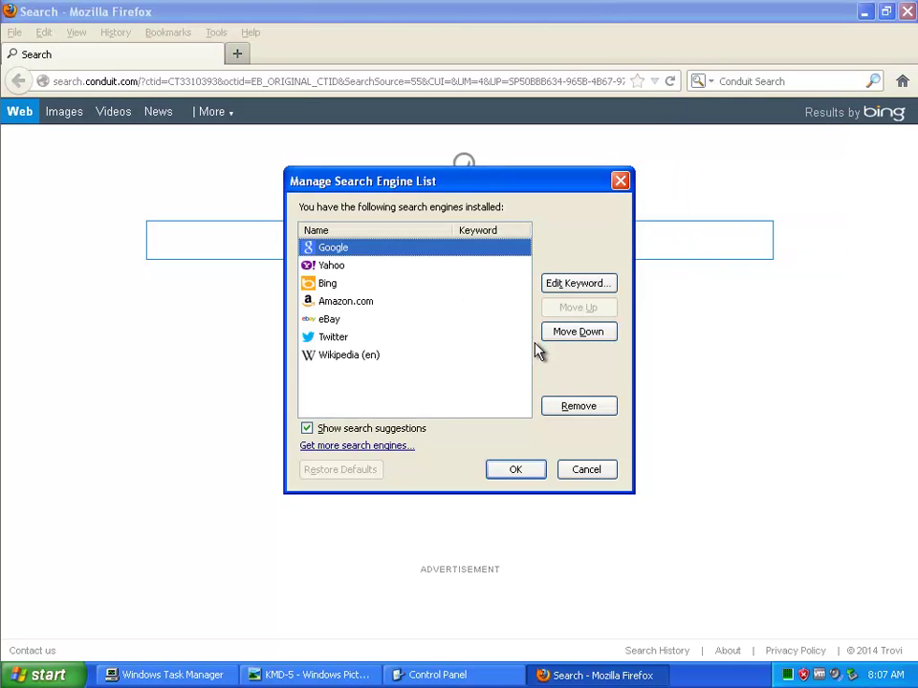
pyautogui.click(524, 474)
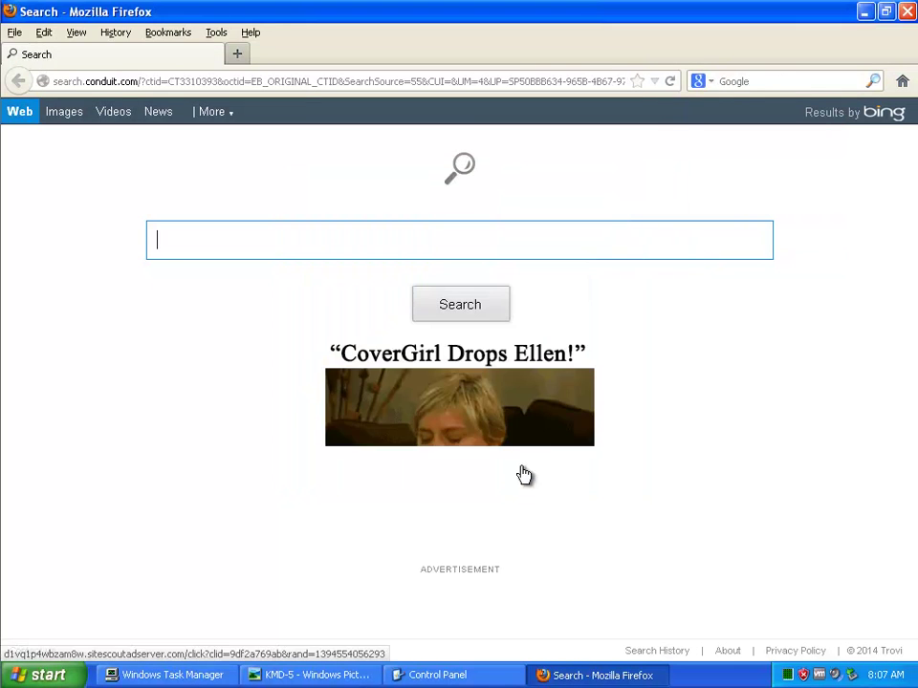
# Step: Clear the Firefox history for the time range Everything, including cookies, cache, active logins, offline website data and site preferences
pyautogui.click(214, 32)
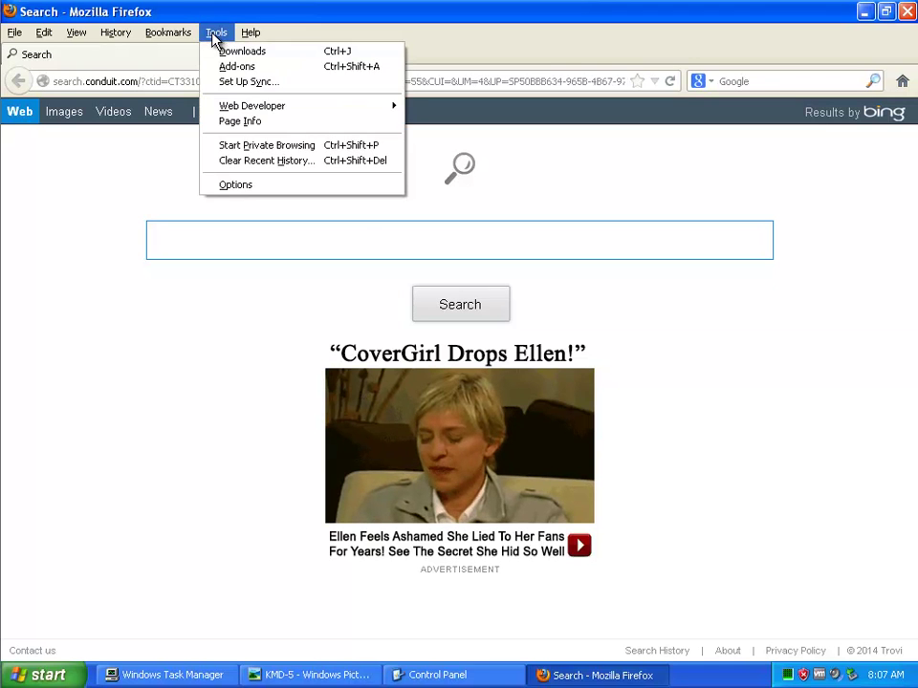
pyautogui.click(245, 160)
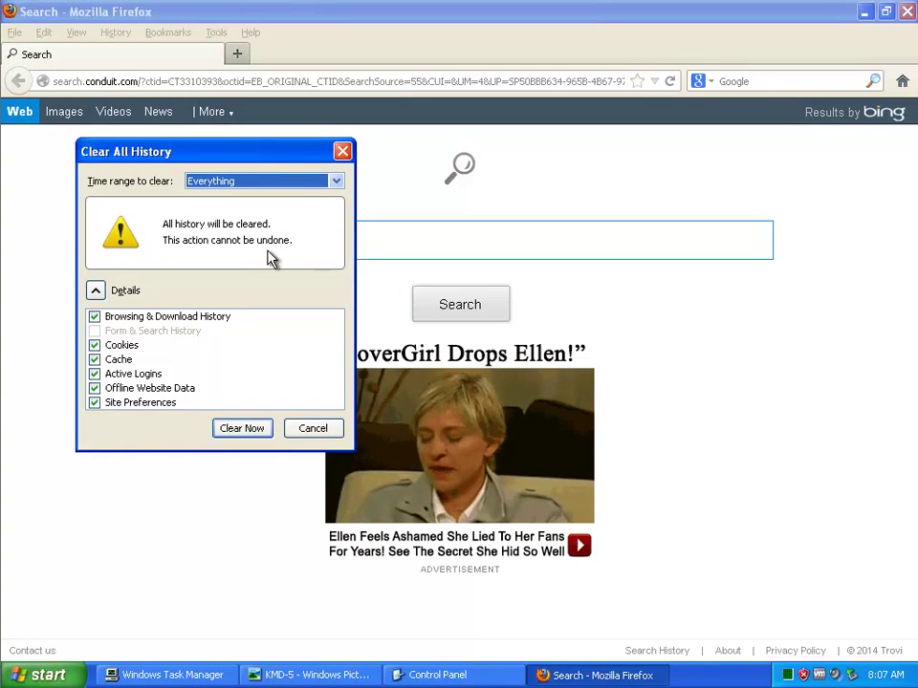
pyautogui.click(245, 429)
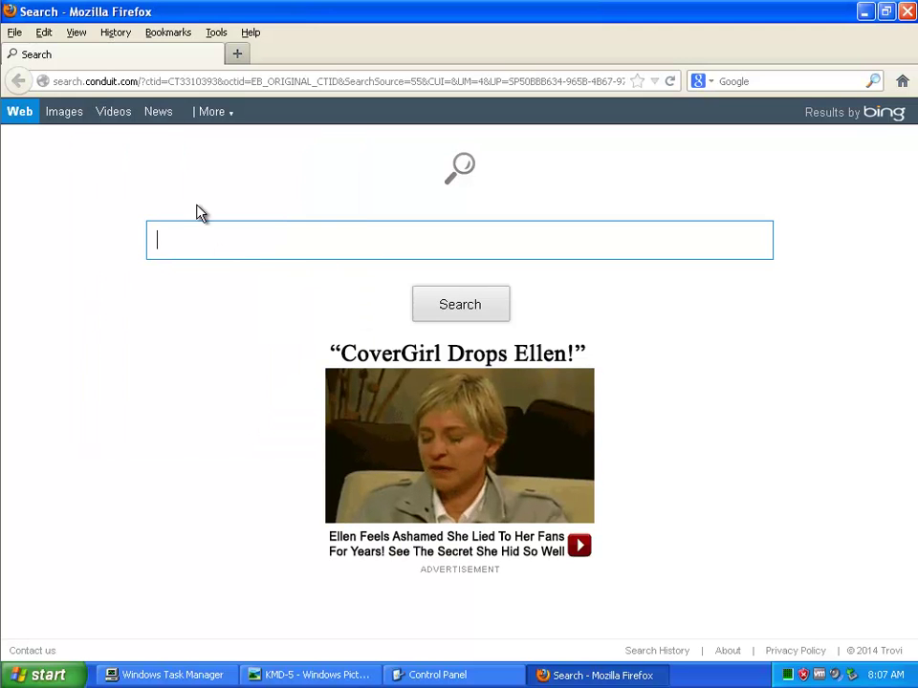
# Step: Restore the Firefox home page to its default, the Mozilla Firefox Start Page, and close the browser
pyautogui.click(214, 39)
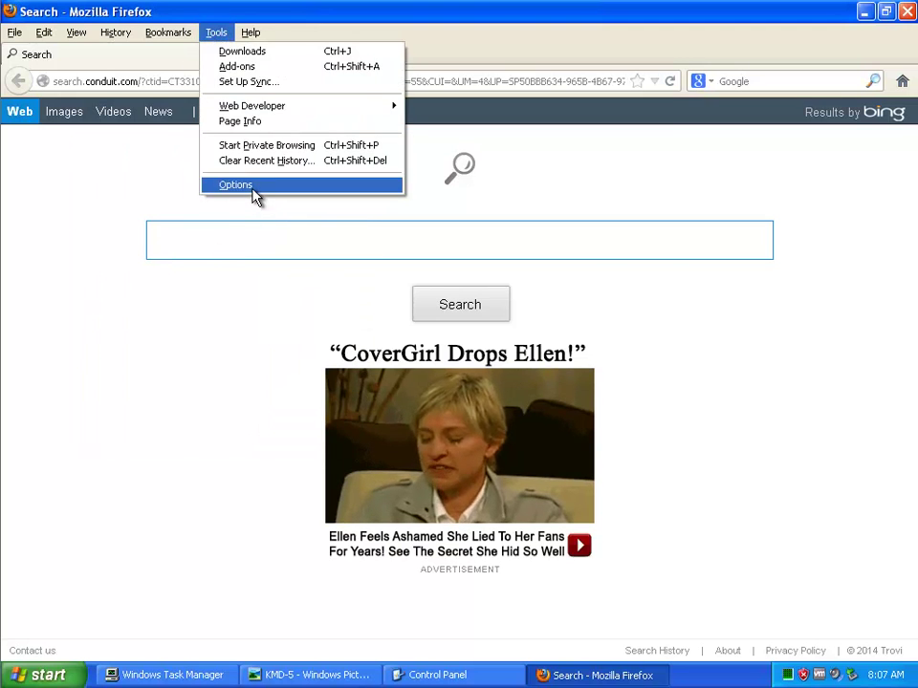
pyautogui.click(252, 187)
pyautogui.click(578, 293)
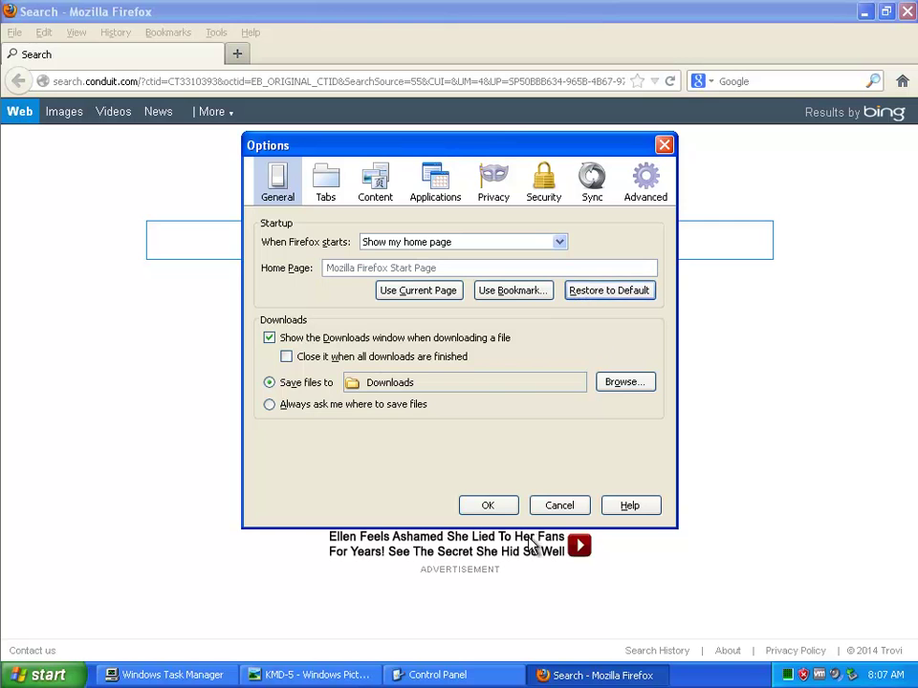
pyautogui.click(492, 509)
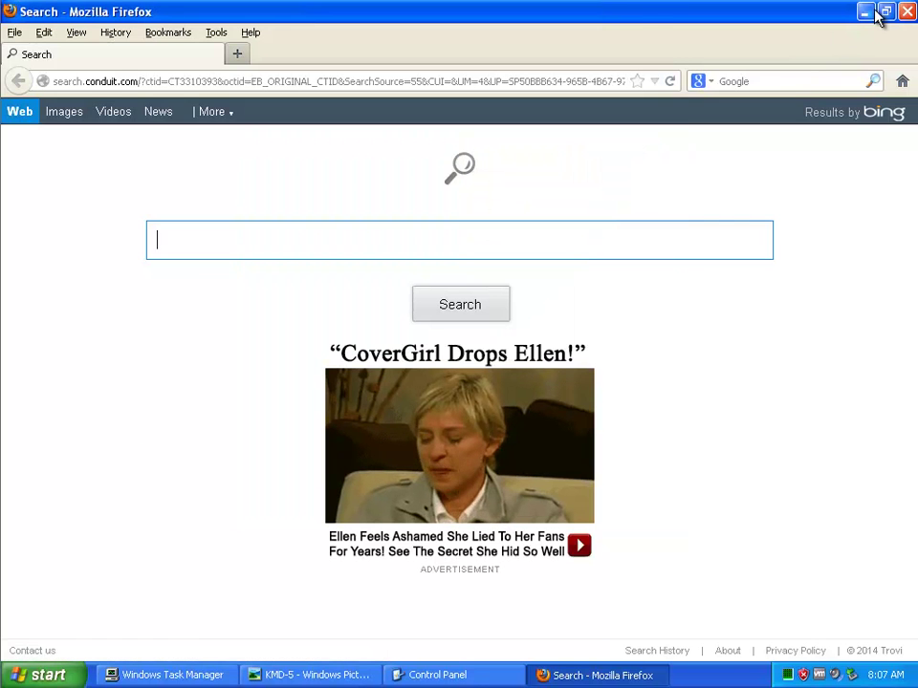
pyautogui.click(905, 12)
# Step: Reopen Firefox and check its available search engines and the home page setting in the options
pyautogui.click(120, 30)
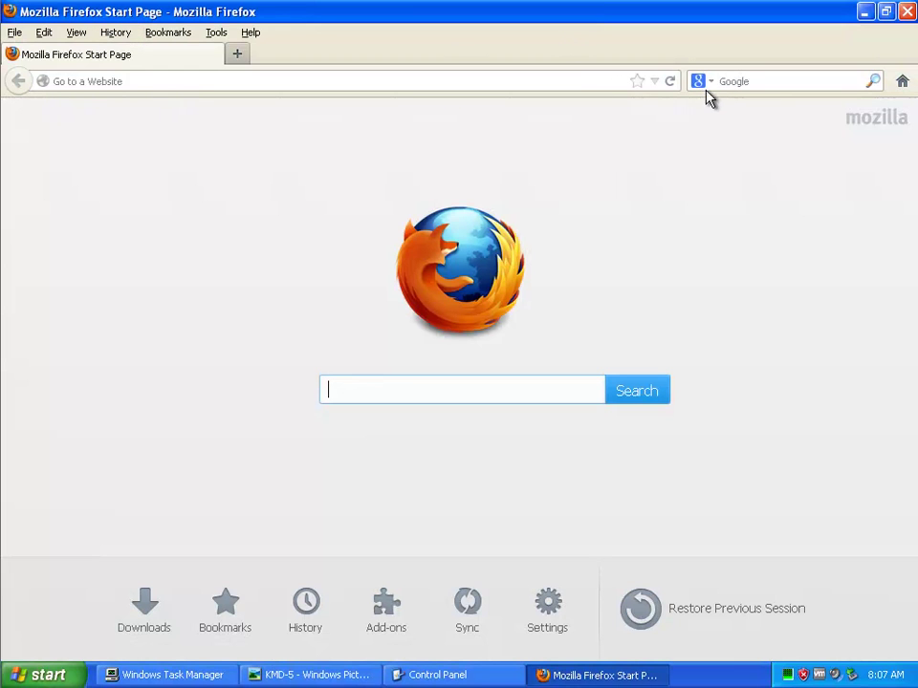
pyautogui.click(699, 85)
pyautogui.click(504, 201)
pyautogui.click(214, 32)
pyautogui.click(243, 185)
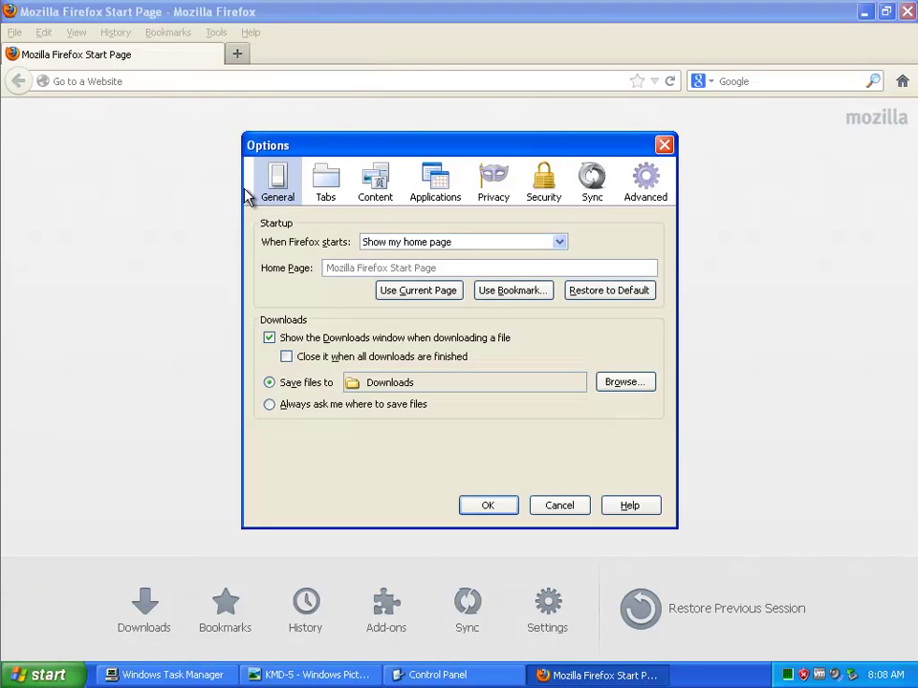
pyautogui.click(558, 506)
# Step: Check the installed Firefox extensions, close the browser and refresh the desktop
pyautogui.click(216, 32)
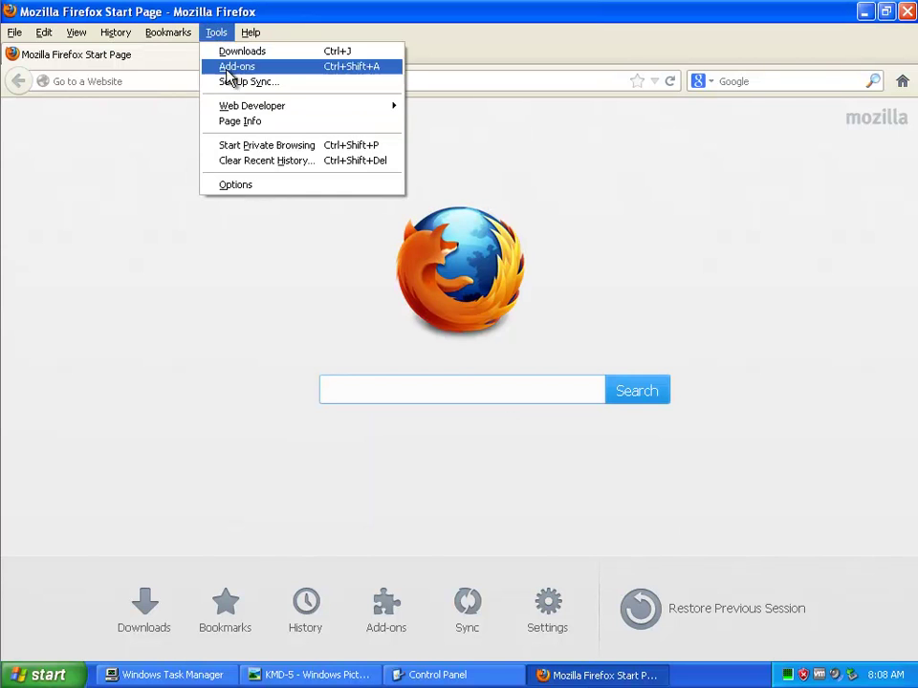
pyautogui.click(238, 67)
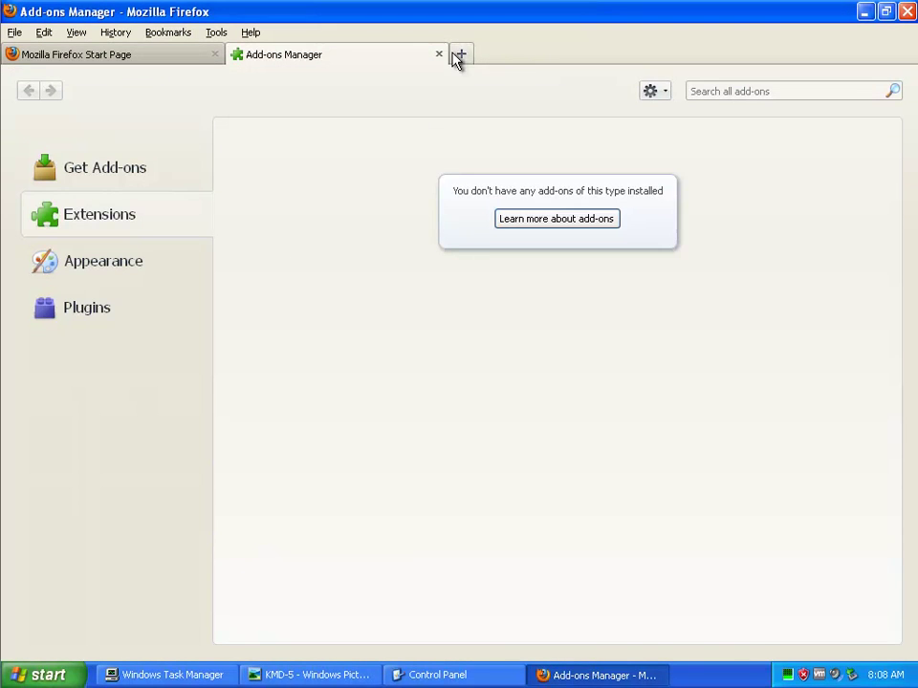
pyautogui.click(438, 54)
pyautogui.click(905, 13)
pyautogui.rightClick(381, 298)
pyautogui.click(432, 322)
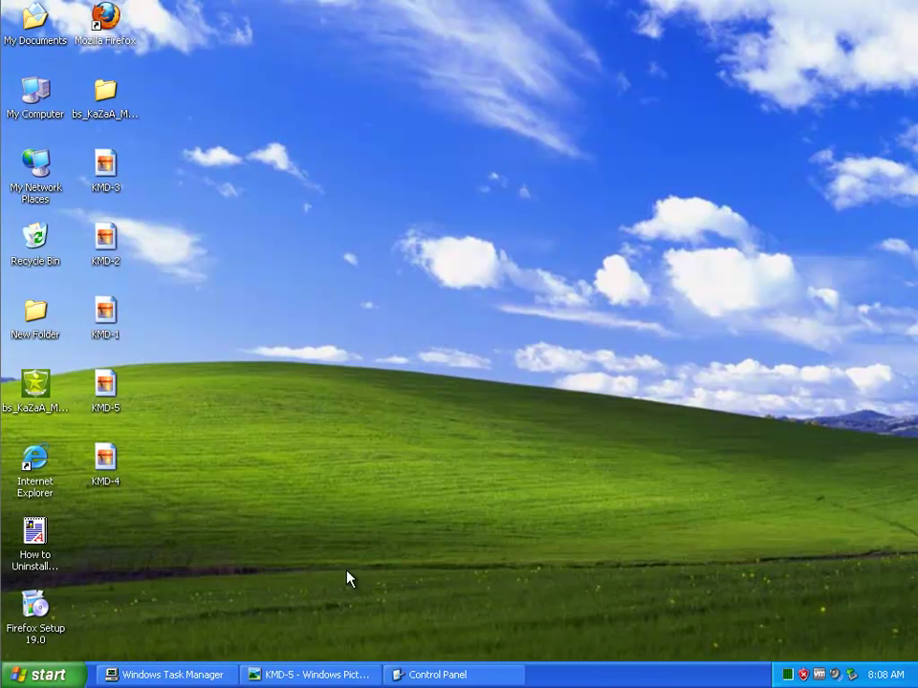
# Step: Browse the saved installer screenshots from KMD-5 to the Search Protect page in KMD-1 and minimize the viewer
pyautogui.click(326, 670)
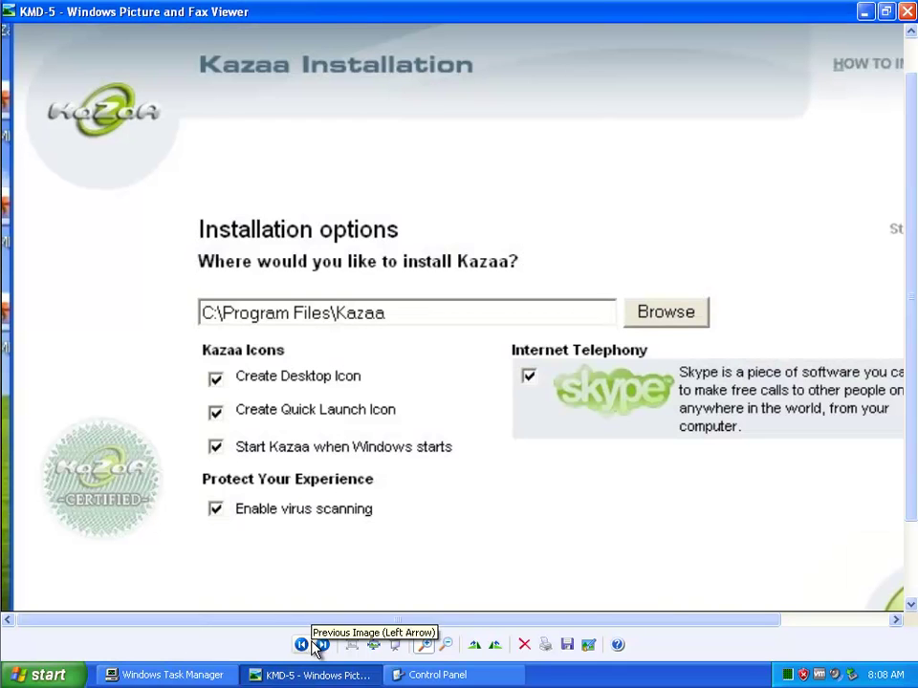
pyautogui.click(302, 645)
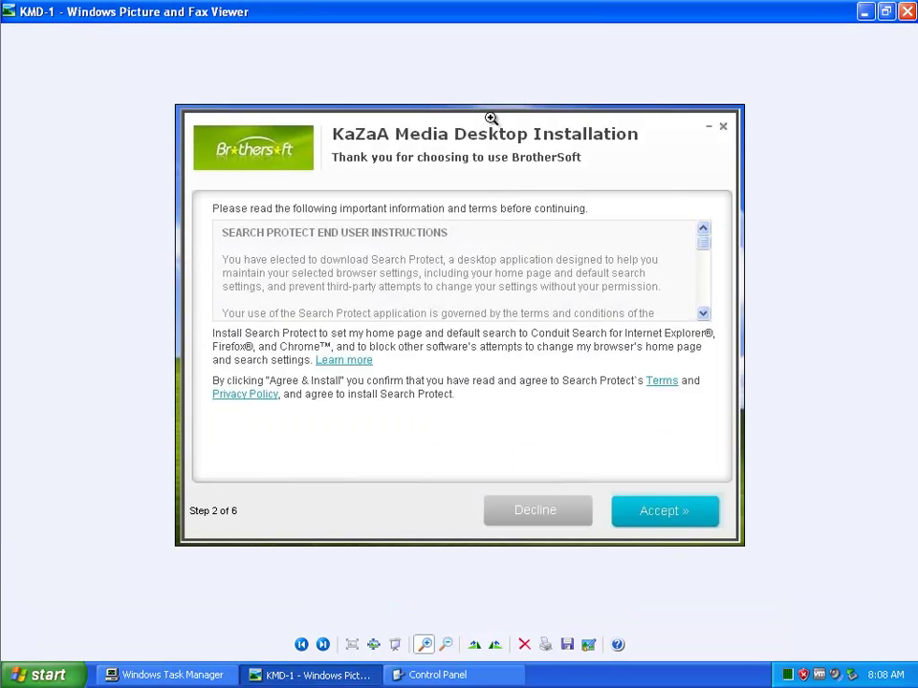
pyautogui.click(866, 12)
# Step: Search all files and folders on My Computer for names containing KAZAA
pyautogui.doubleClick(42, 106)
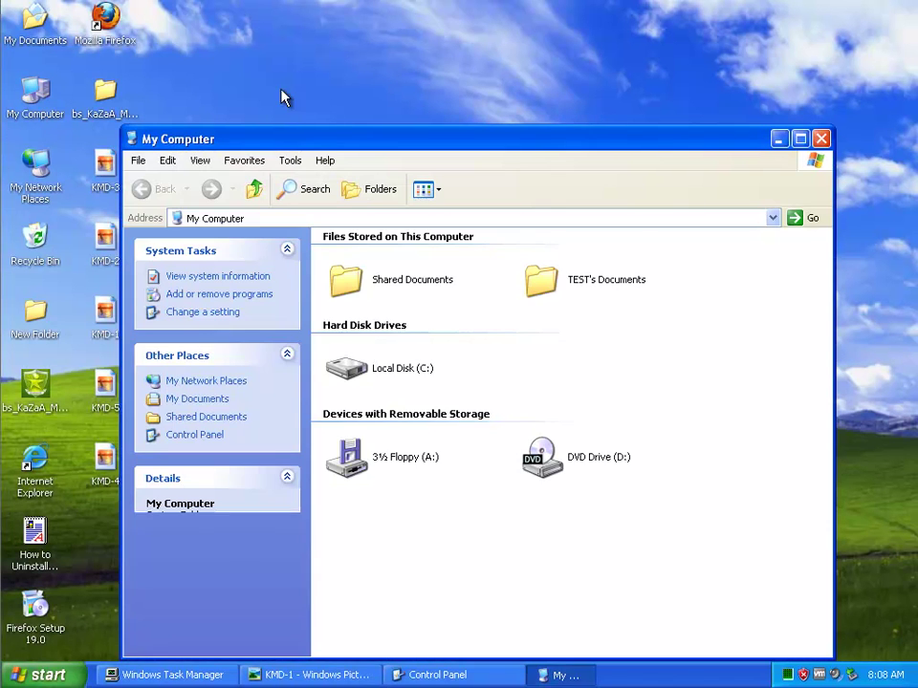
pyautogui.click(297, 188)
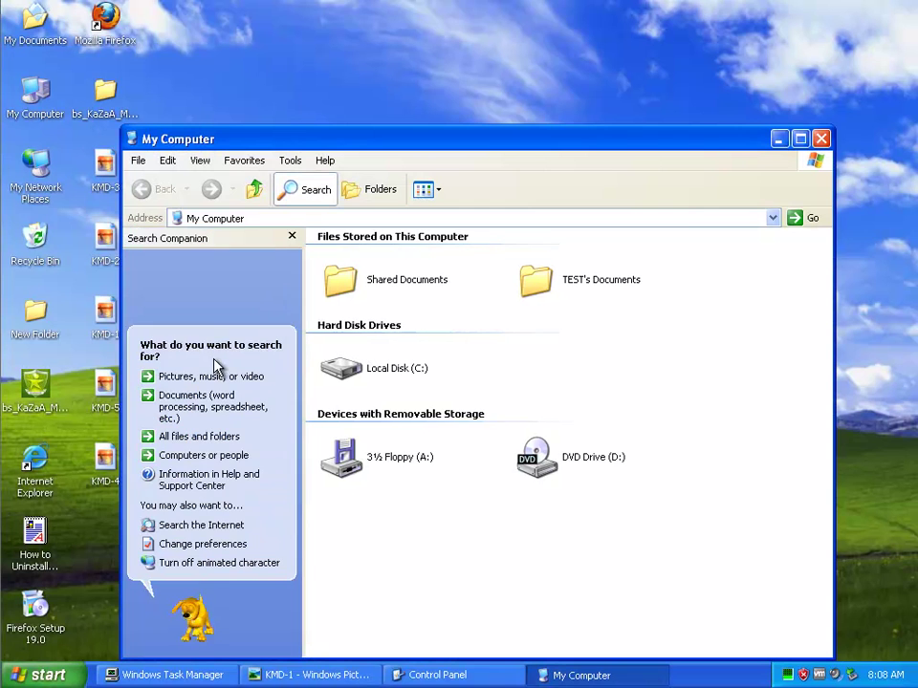
pyautogui.click(199, 437)
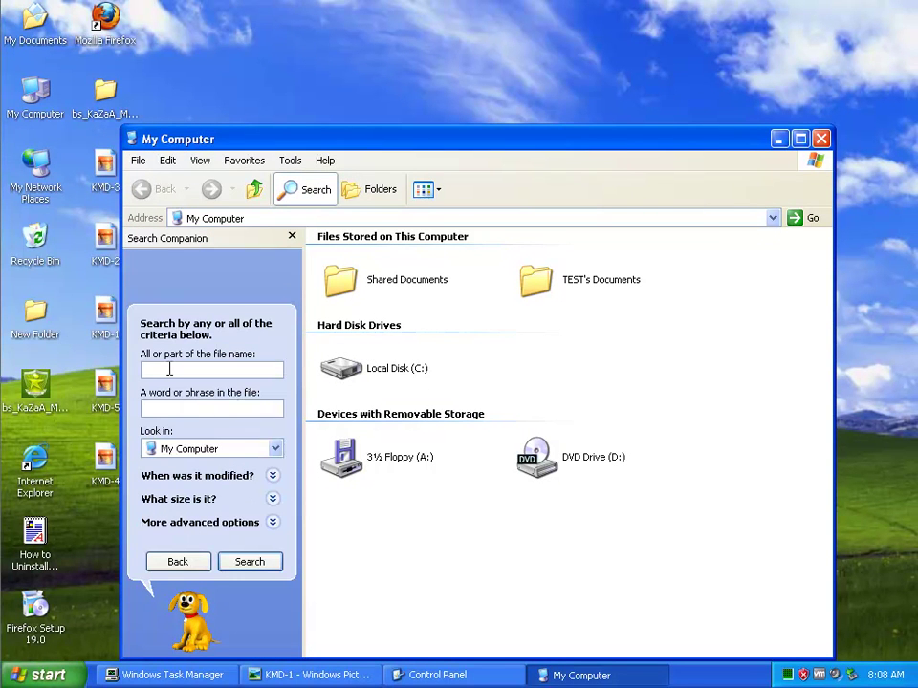
pyautogui.write('KAZAA')
pyautogui.click(275, 525)
pyautogui.click(247, 564)
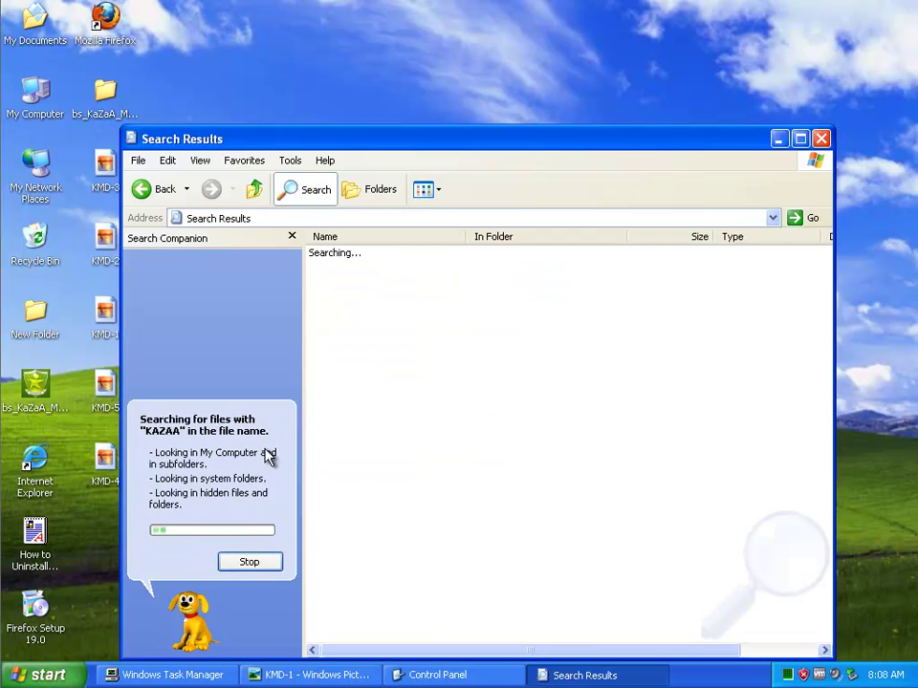
# Step: Open another My Computer window, then look through the installer screenshots to the MyPC Backup page in KMD-2 and minimize the viewer
pyautogui.doubleClick(32, 92)
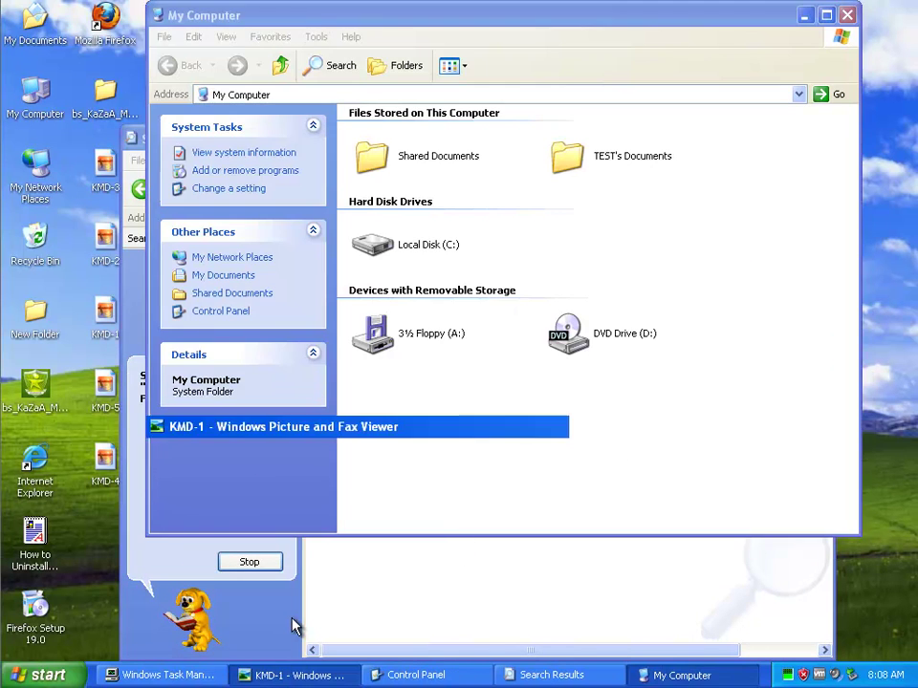
pyautogui.click(290, 666)
pyautogui.click(322, 644)
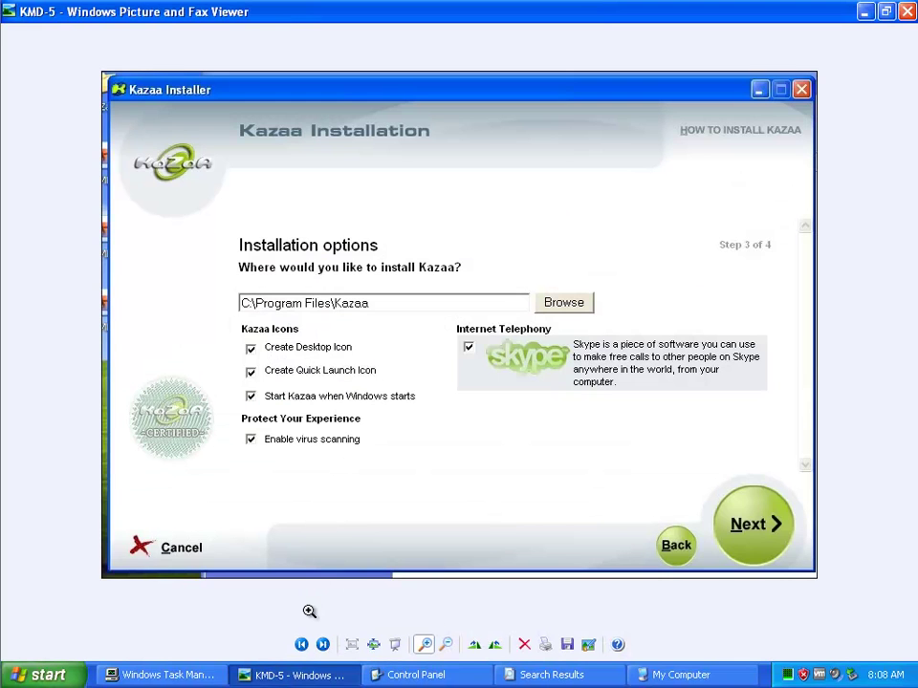
pyautogui.click(322, 647)
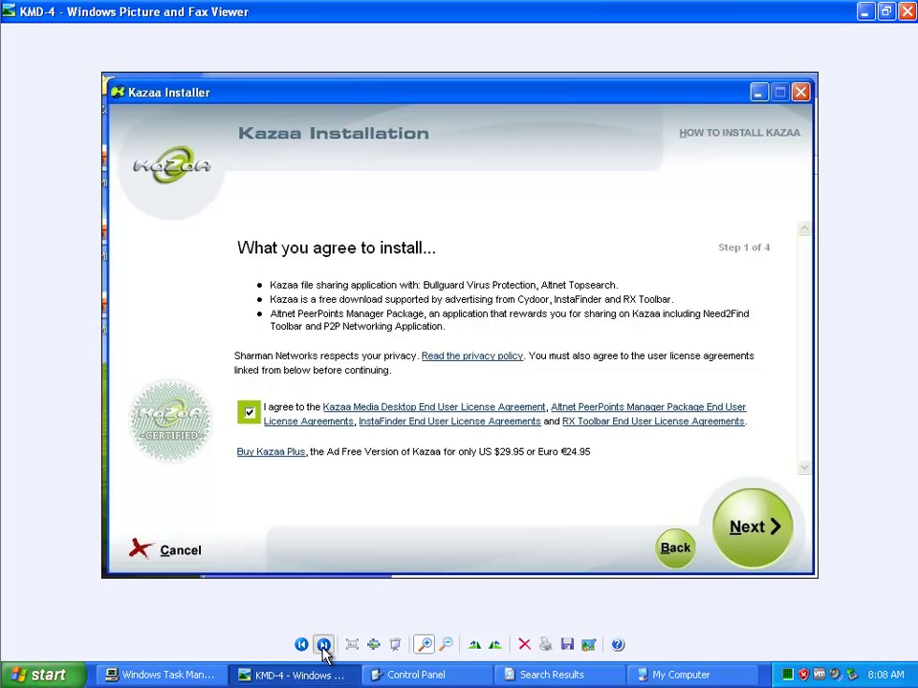
pyautogui.click(322, 646)
pyautogui.click(322, 647)
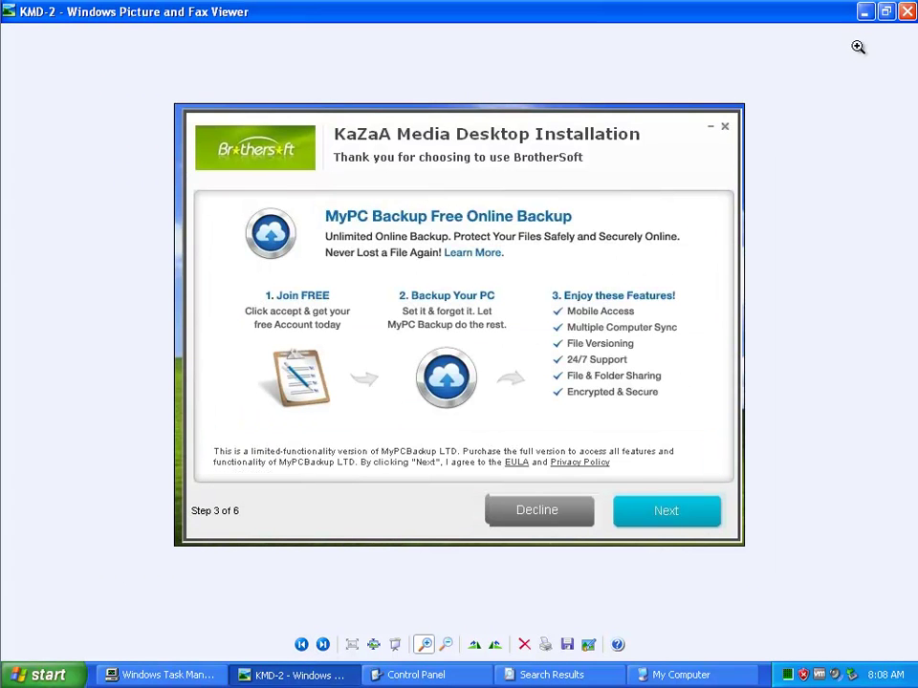
pyautogui.click(865, 12)
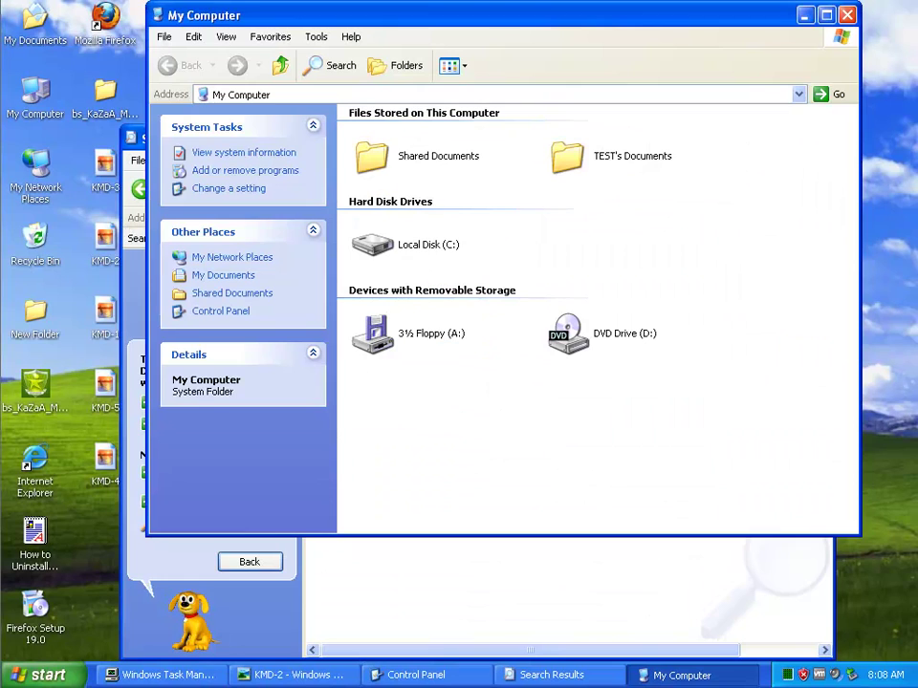
# Step: Search all files and folders on My Computer for names containing MYPC BACKUP
pyautogui.click(317, 68)
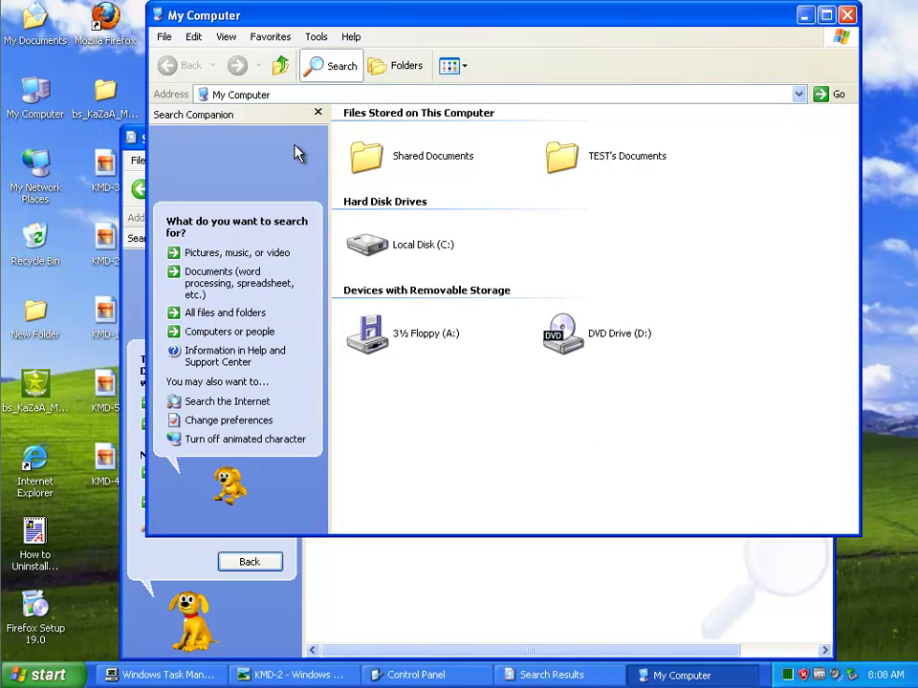
pyautogui.click(219, 314)
pyautogui.write('MYPC BACKUP')
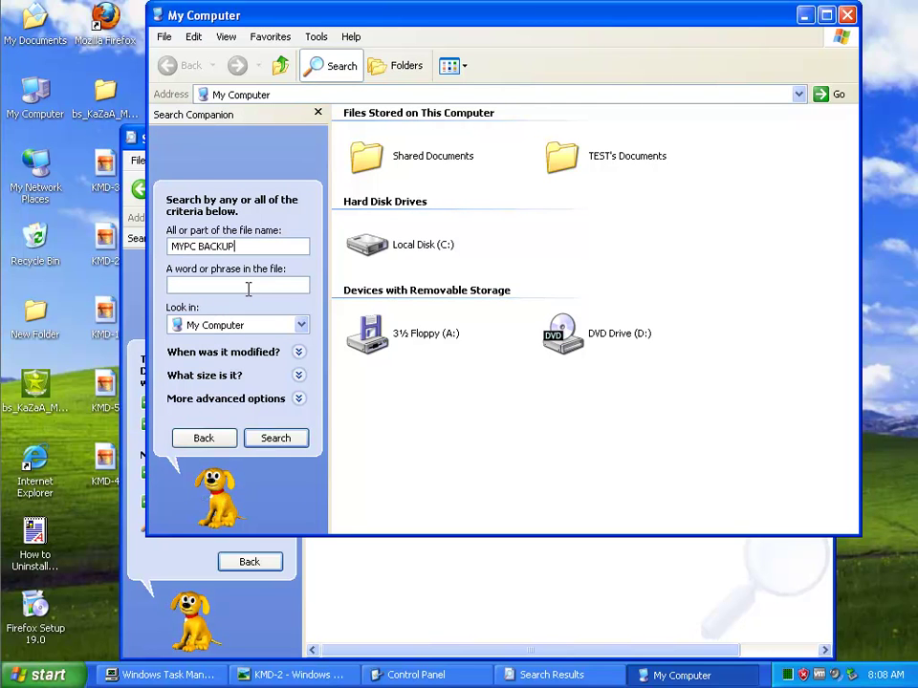
pyautogui.press('Return')
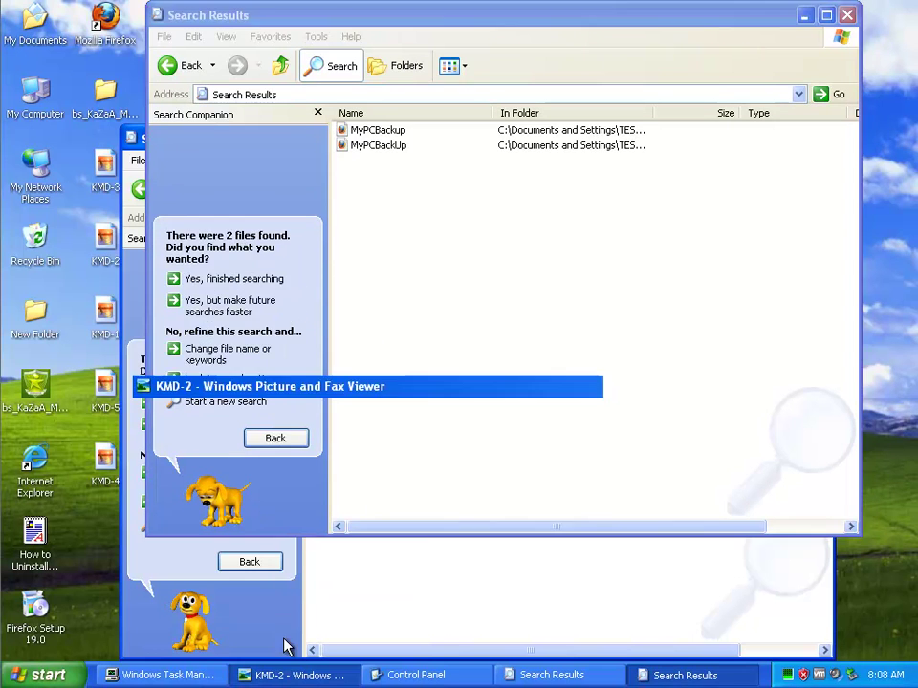
# Step: Look through the remaining installer screenshots to the Optimizer Pro terms in KMD-3 and minimize the viewer
pyautogui.click(290, 677)
pyautogui.click(323, 644)
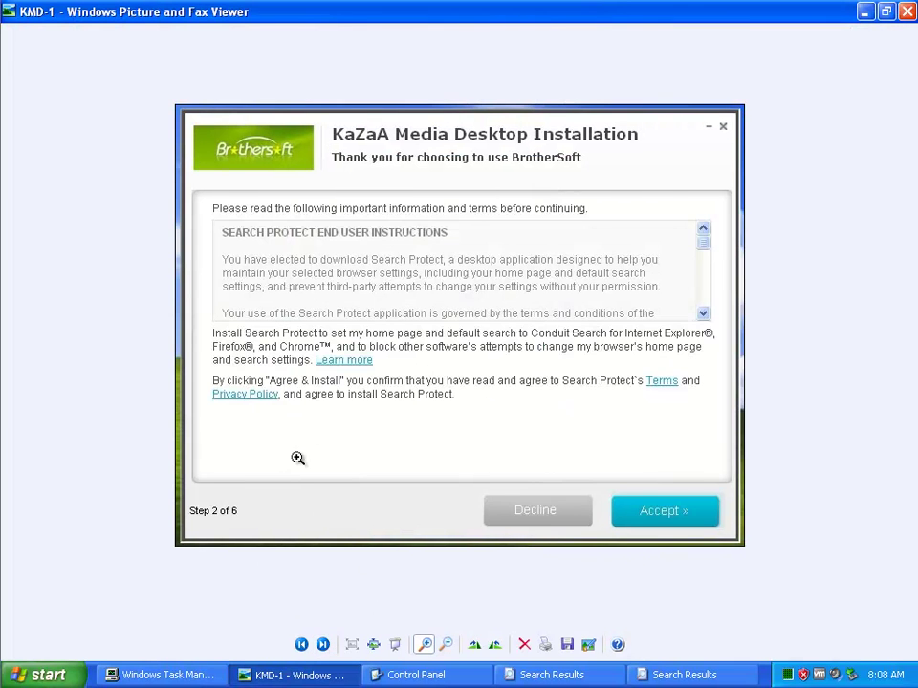
pyautogui.click(323, 646)
pyautogui.click(323, 645)
pyautogui.click(323, 645)
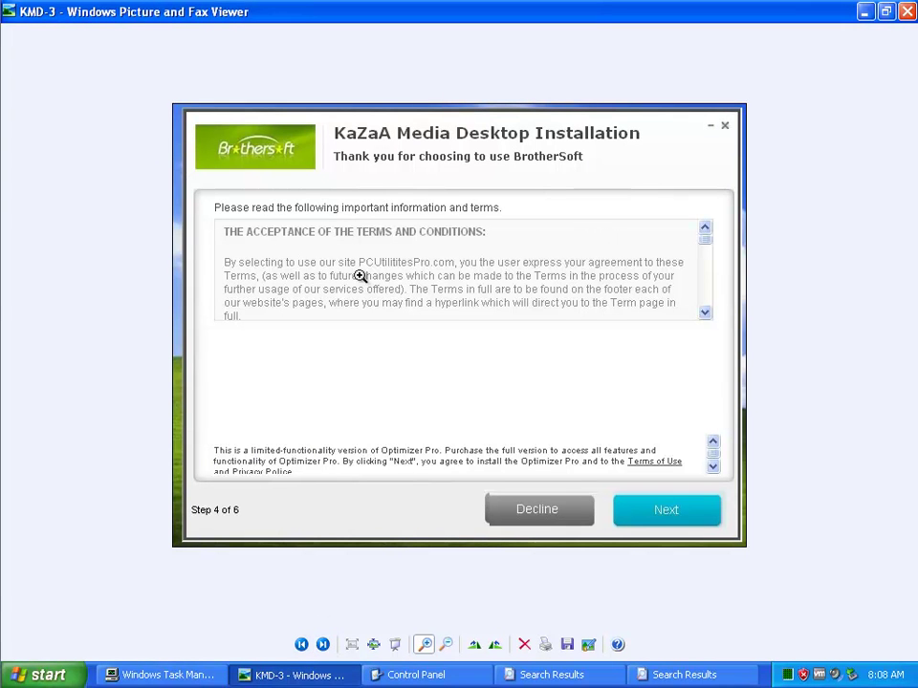
pyautogui.click(864, 11)
# Step: In a new My Computer window, search all files and folders for names containing PC UTILITIES
pyautogui.doubleClick(34, 93)
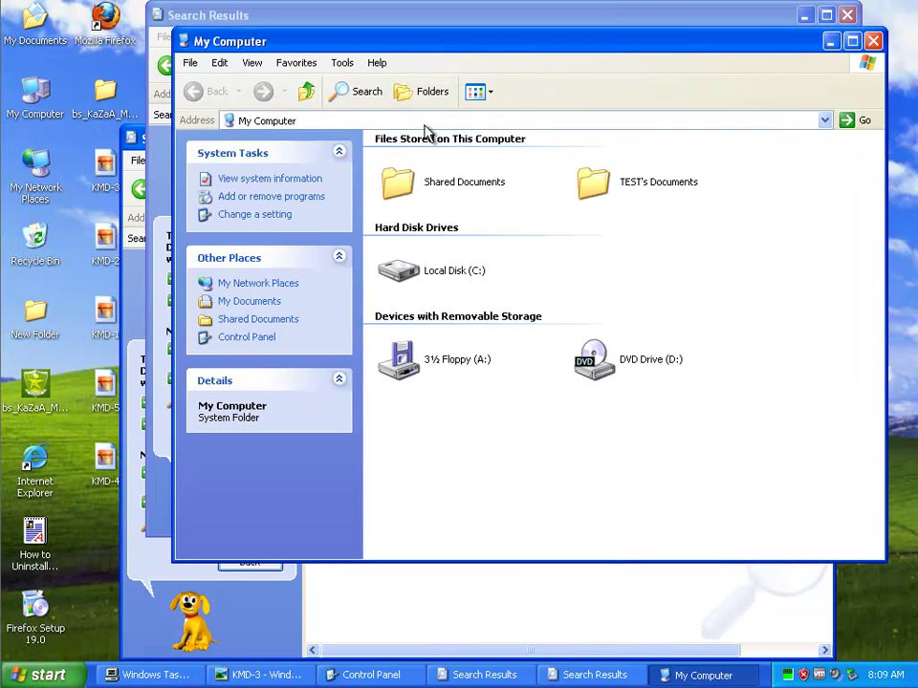
pyautogui.click(361, 91)
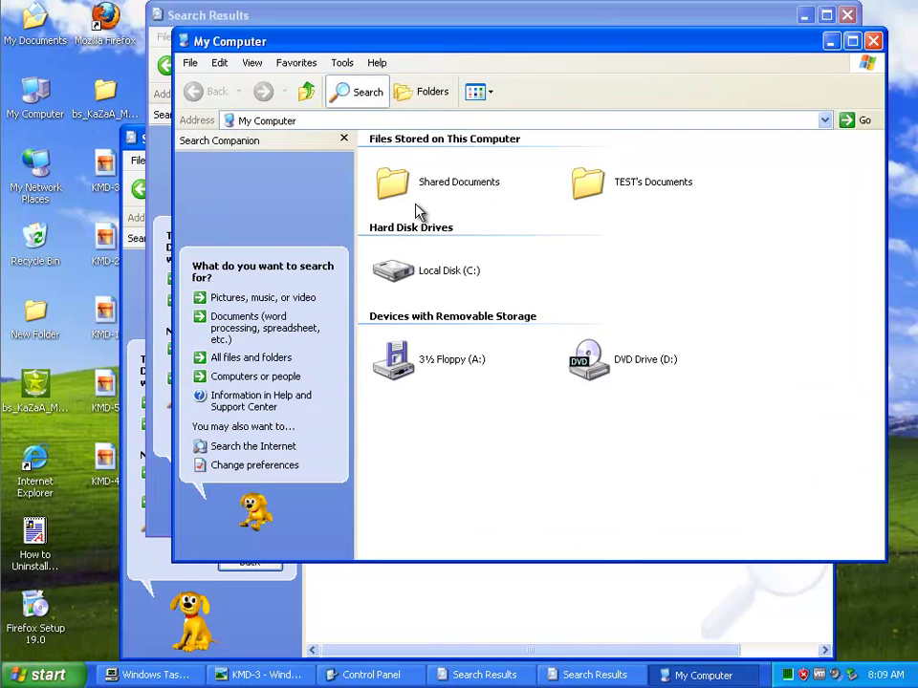
pyautogui.click(262, 359)
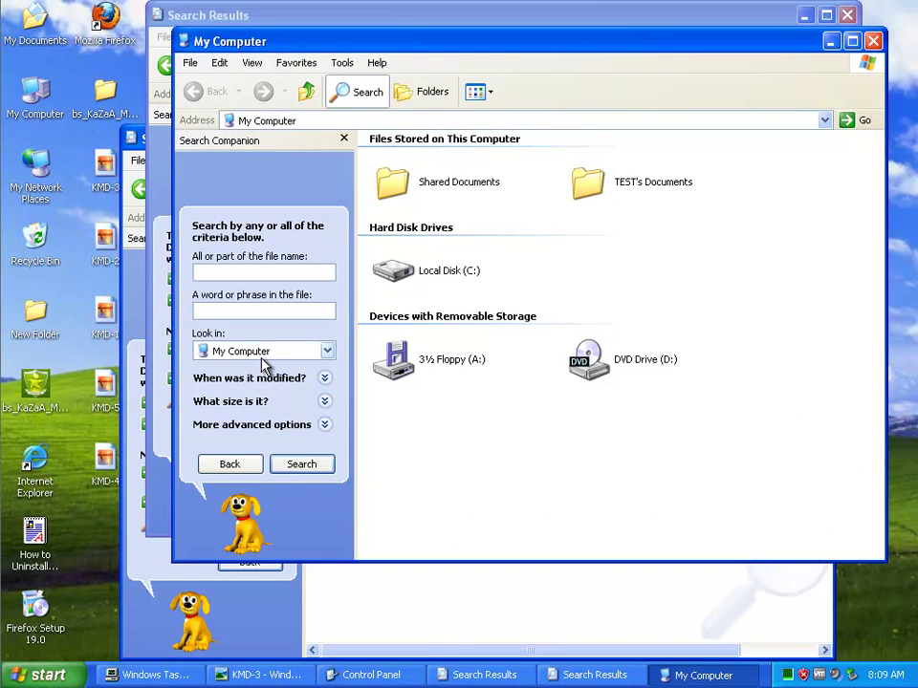
pyautogui.write('PC UTILITIES')
pyautogui.press('Return')
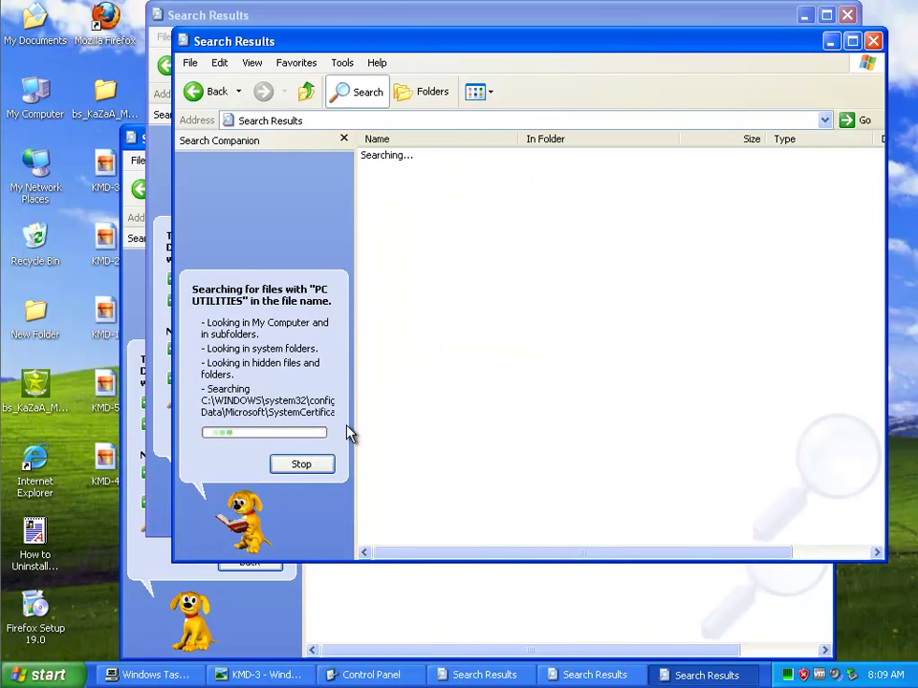
# Step: Refine the file search to look for names containing PCUTILITIES
pyautogui.click(280, 338)
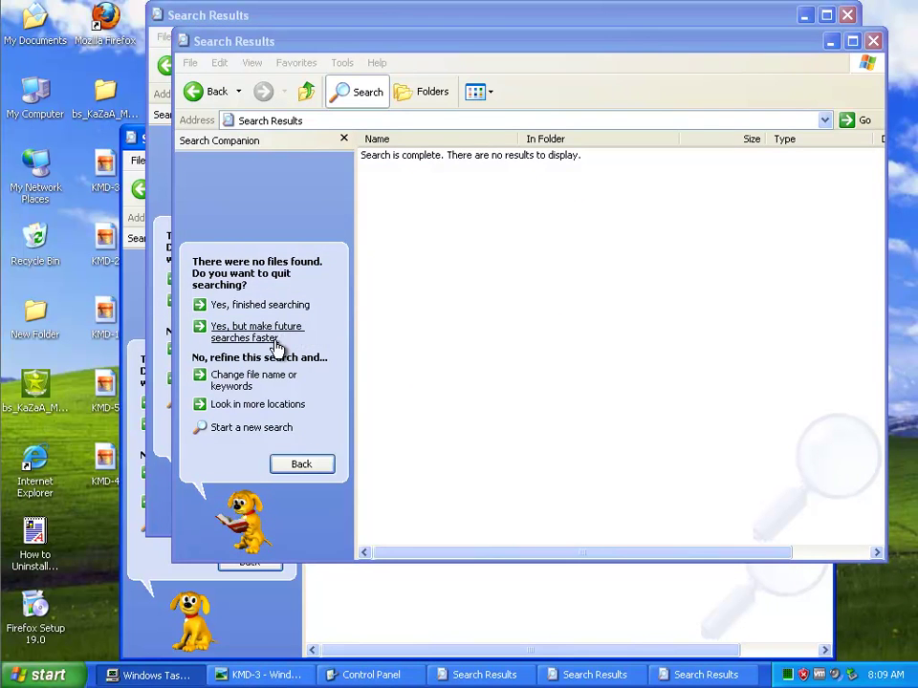
pyautogui.click(247, 388)
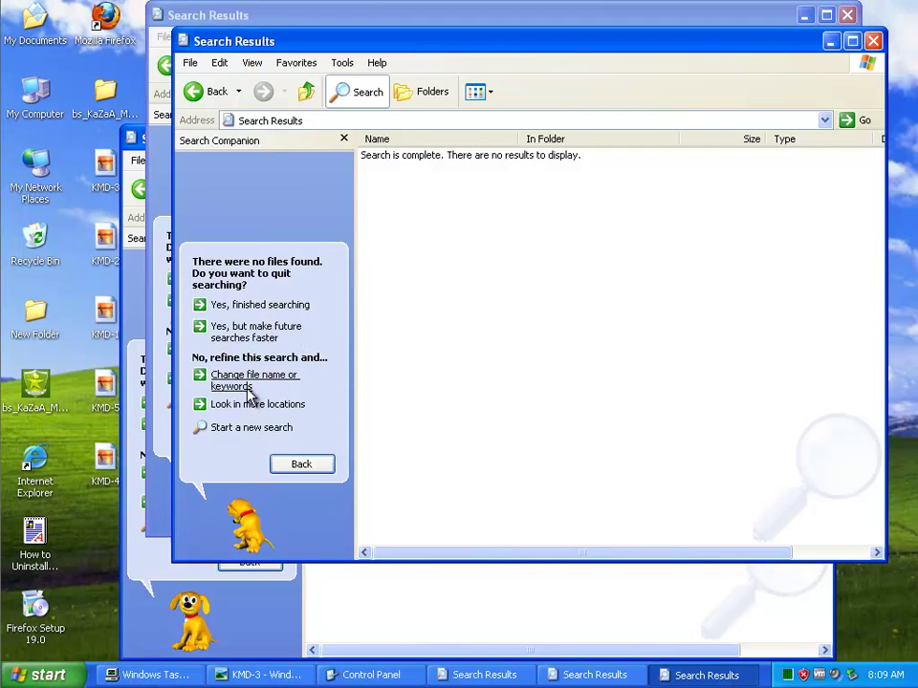
pyautogui.click(247, 388)
pyautogui.click(213, 398)
pyautogui.press('Return')
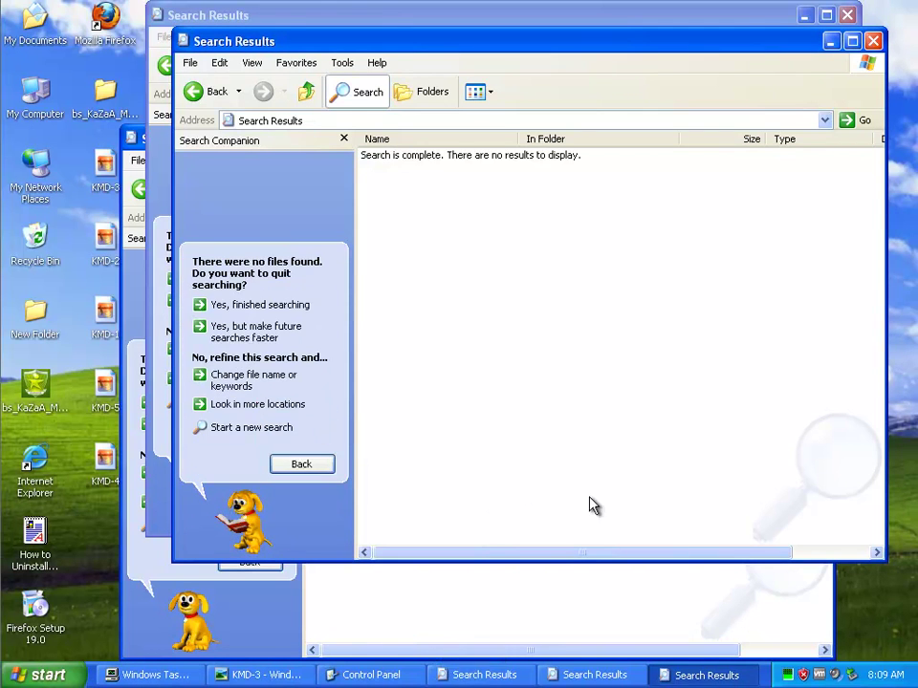
# Step: Look through the installer screenshots again to the Search Protect and Conduit Search terms in KMD-1
pyautogui.click(260, 675)
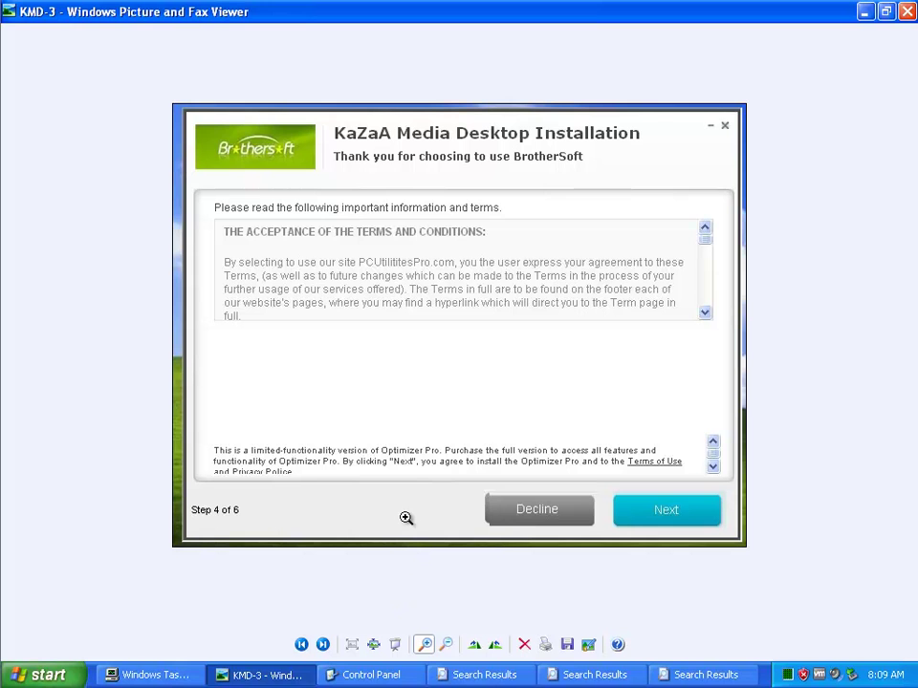
pyautogui.click(324, 646)
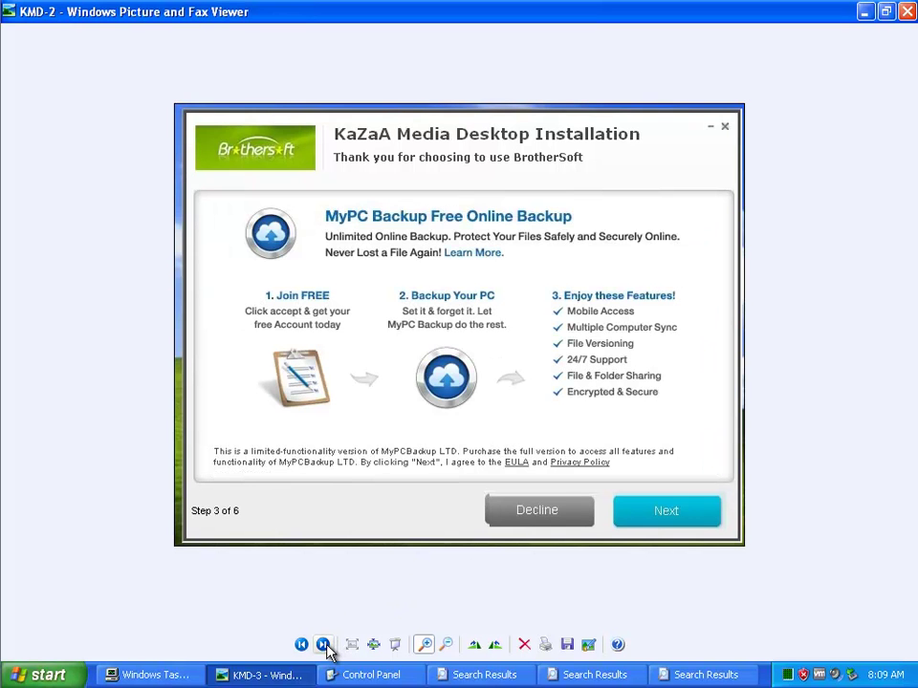
pyautogui.click(324, 645)
pyautogui.click(324, 644)
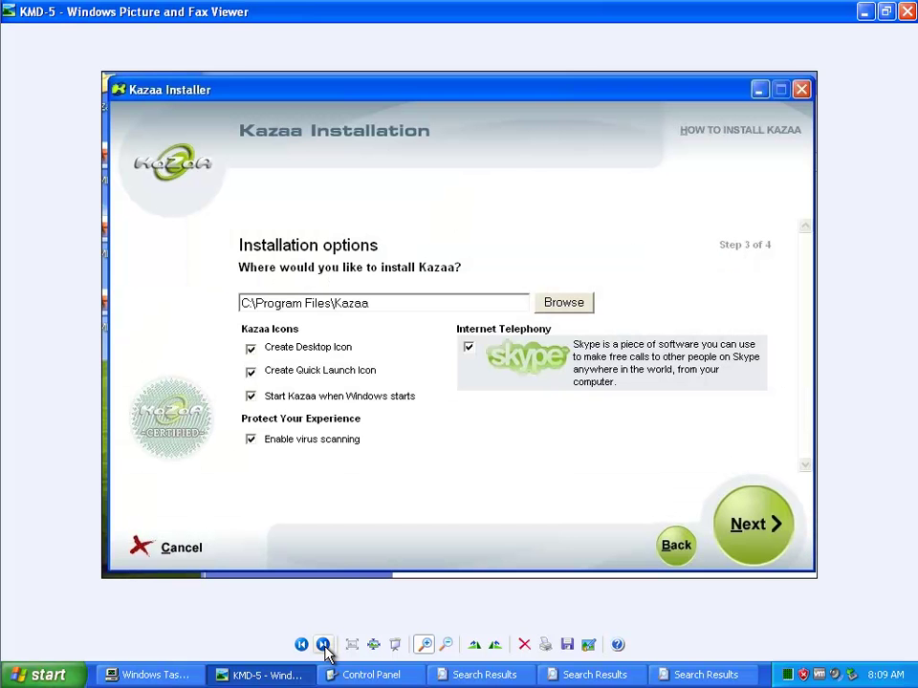
pyautogui.click(324, 645)
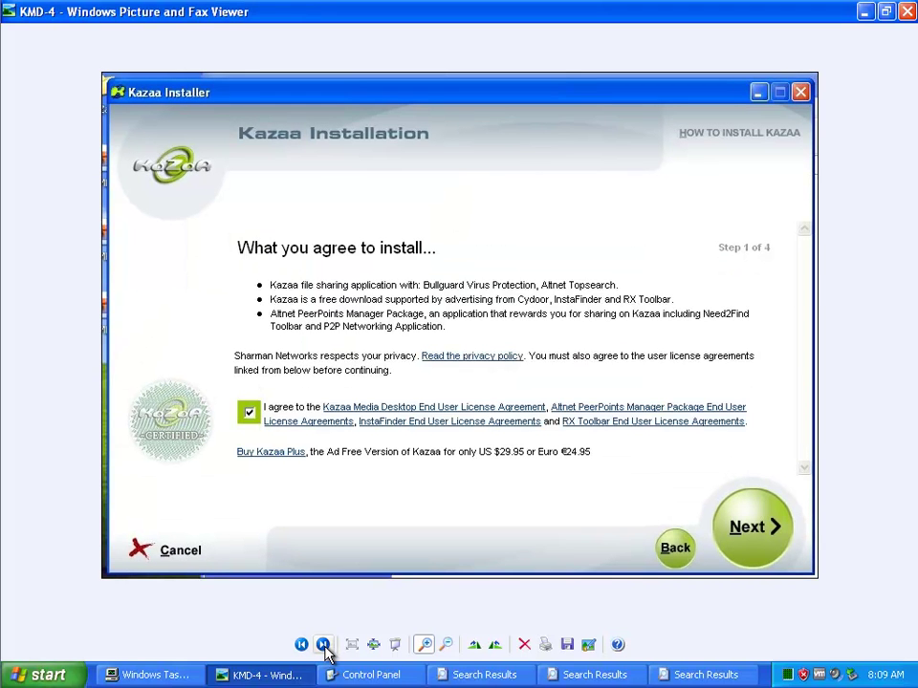
pyautogui.click(324, 645)
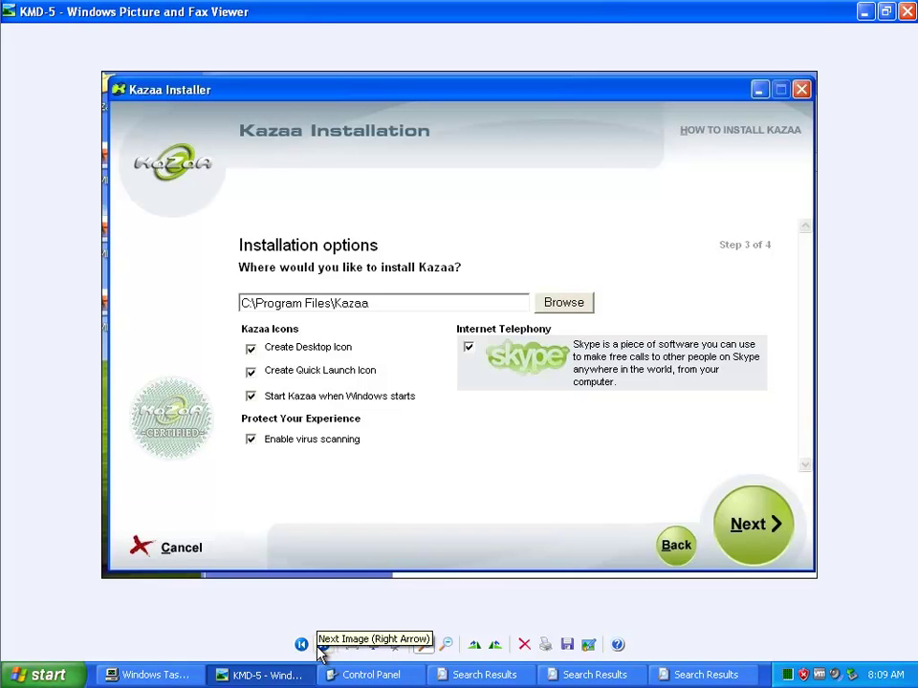
pyautogui.click(324, 645)
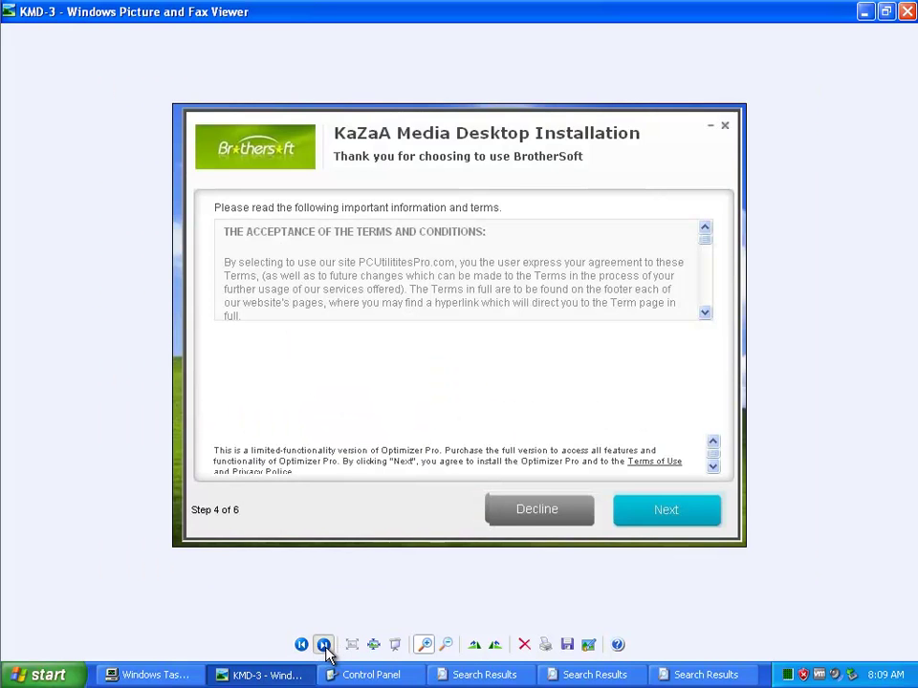
pyautogui.click(324, 645)
pyautogui.click(324, 645)
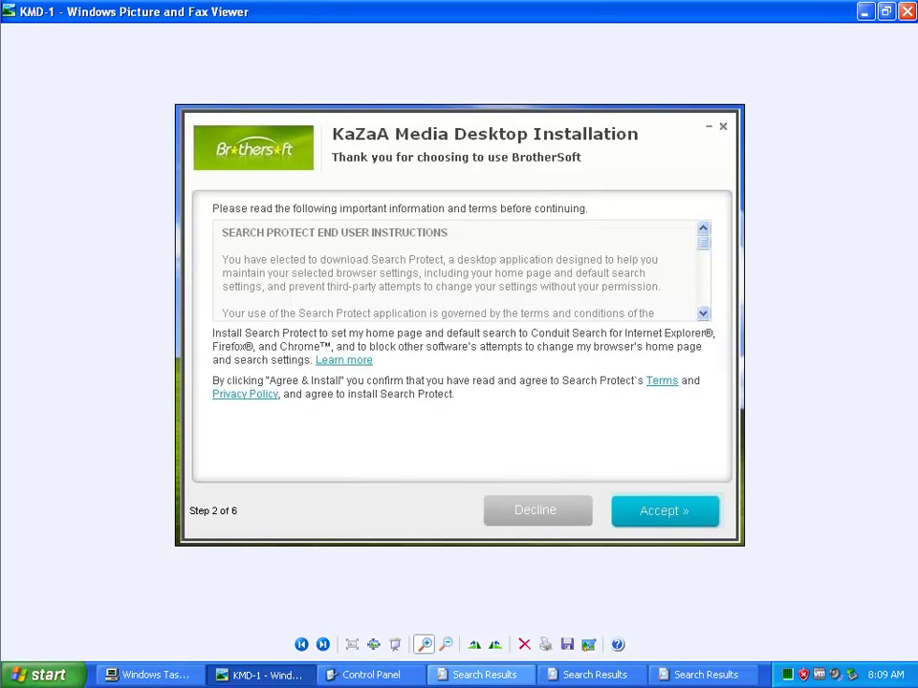
# Step: Change the keyword of the latest file search to CONDUIT and run it on file names
pyautogui.click(677, 674)
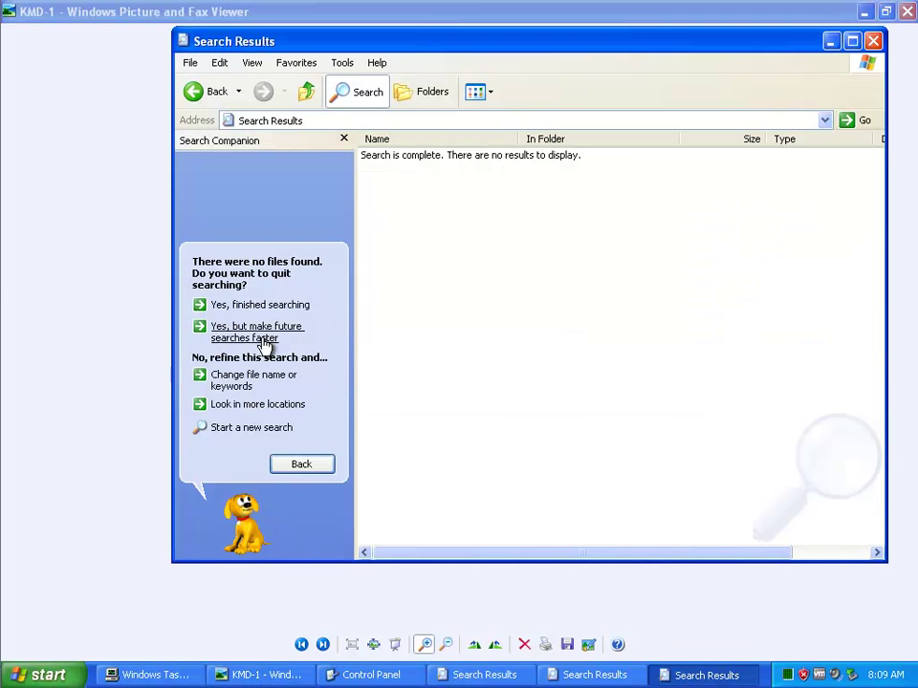
pyautogui.click(239, 380)
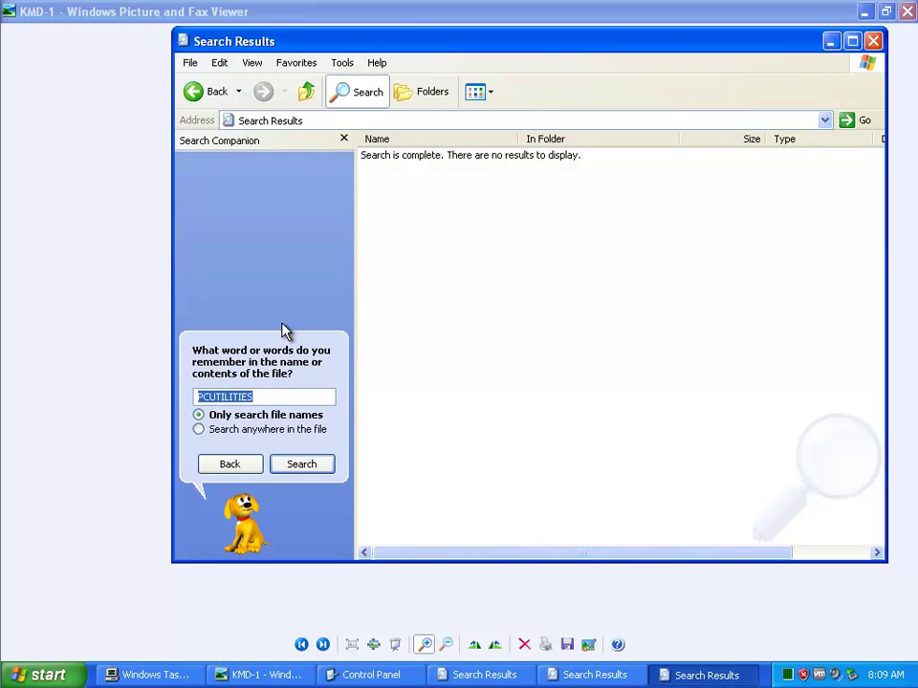
pyautogui.write('CONDUIT')
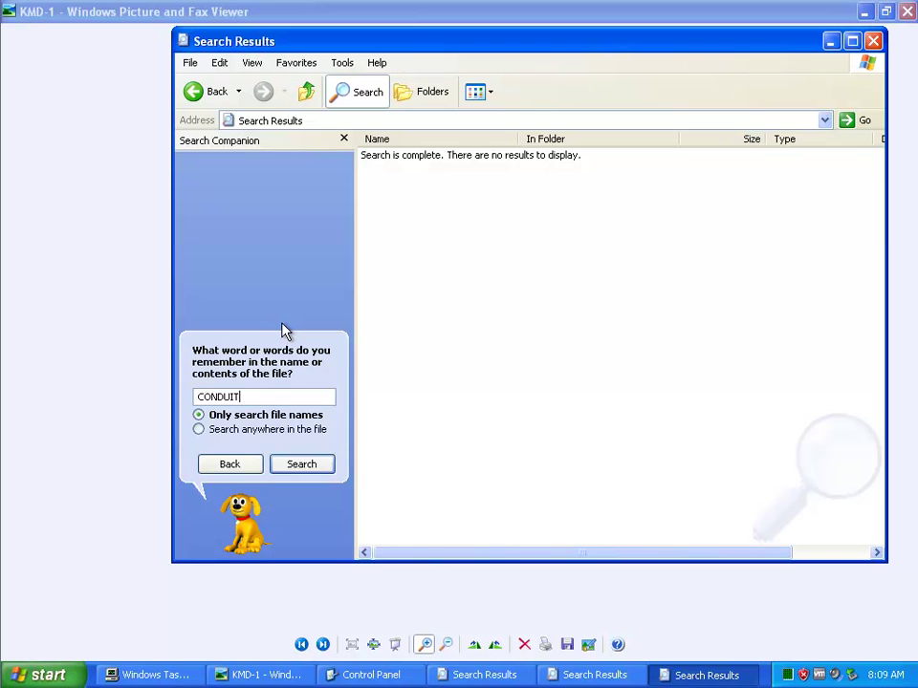
pyautogui.press('Return')
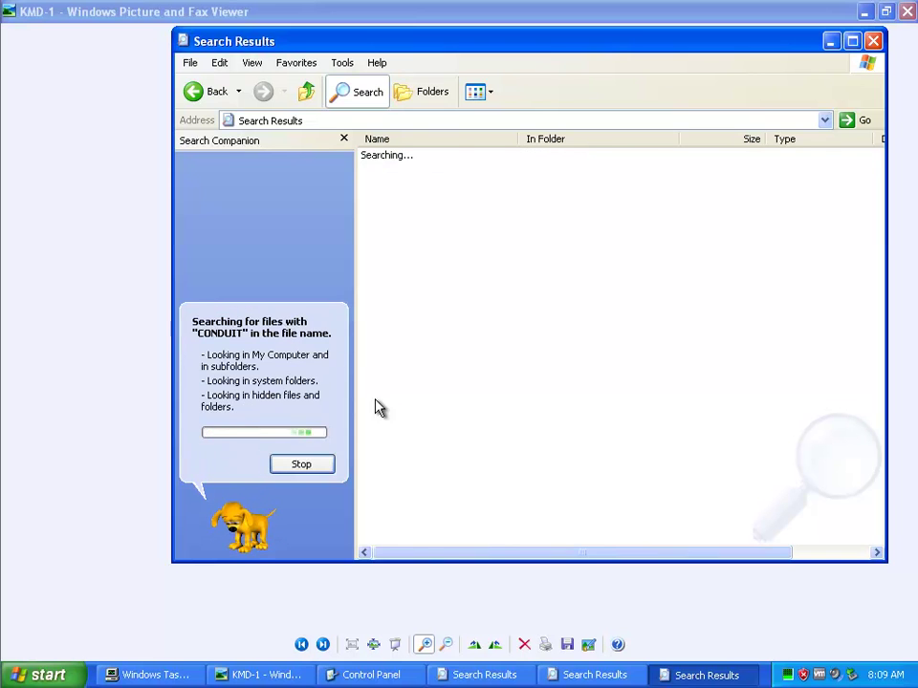
# Step: View the Kazaa installation options in KMD-5 and enlarge the Skype offer
pyautogui.click(266, 675)
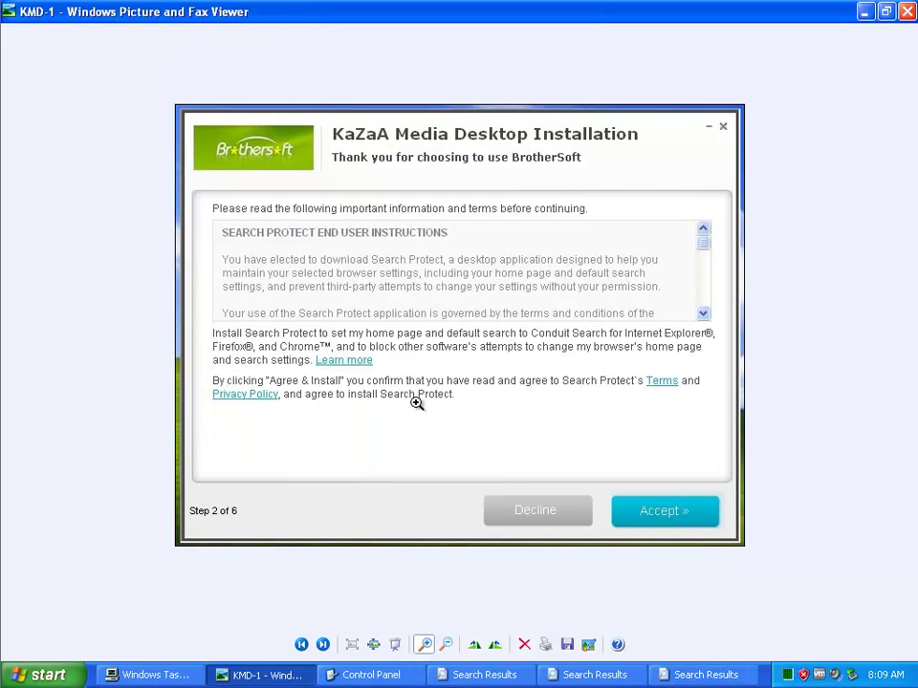
pyautogui.click(324, 644)
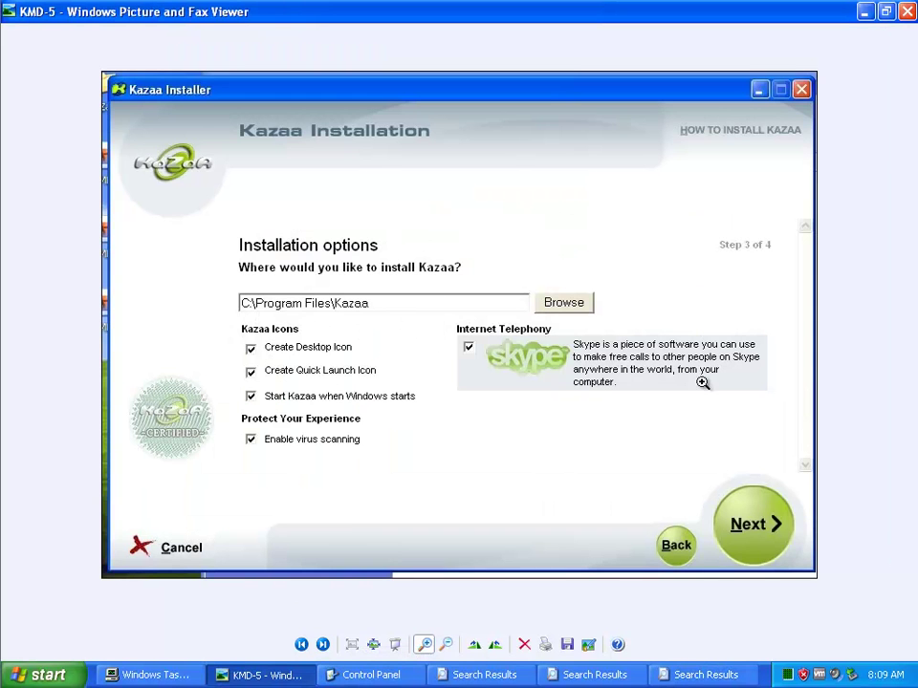
pyautogui.click(581, 355)
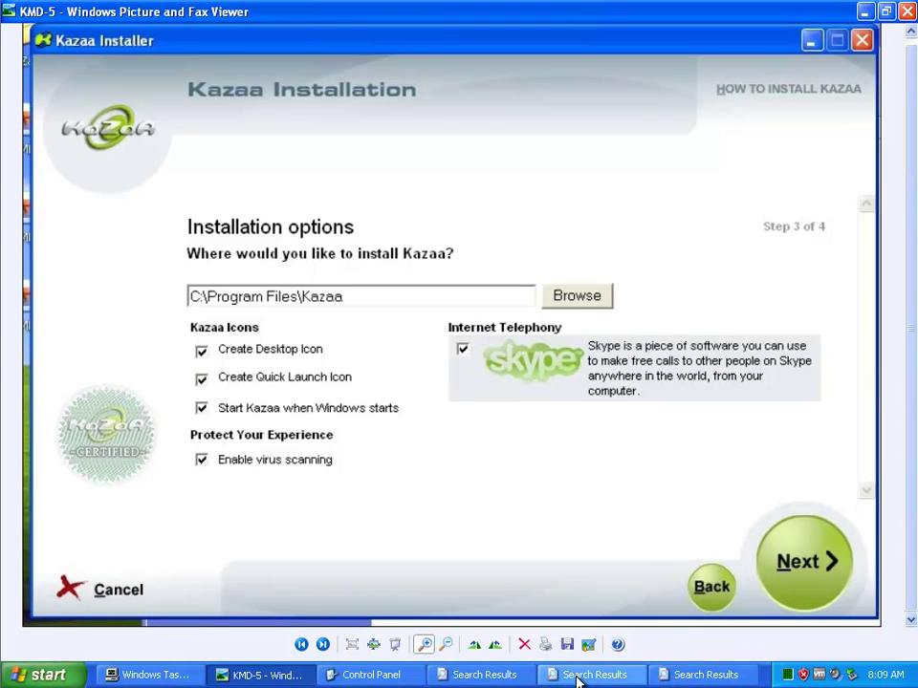
# Step: Show the desktop and, in a new My Computer window, search all files and folders for names containing SKYPE
pyautogui.press('super+d')
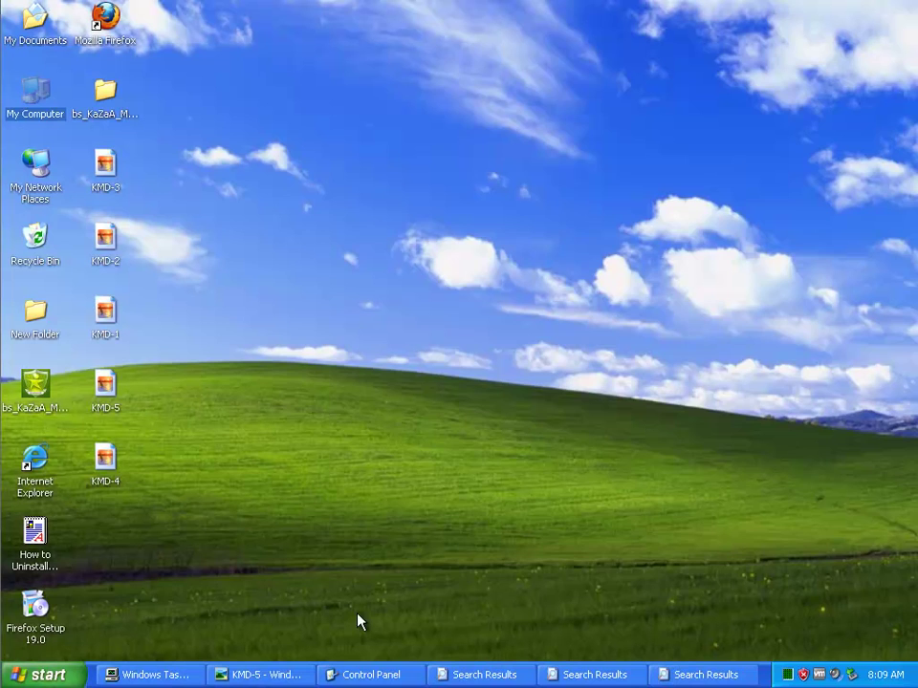
pyautogui.doubleClick(29, 91)
pyautogui.click(383, 118)
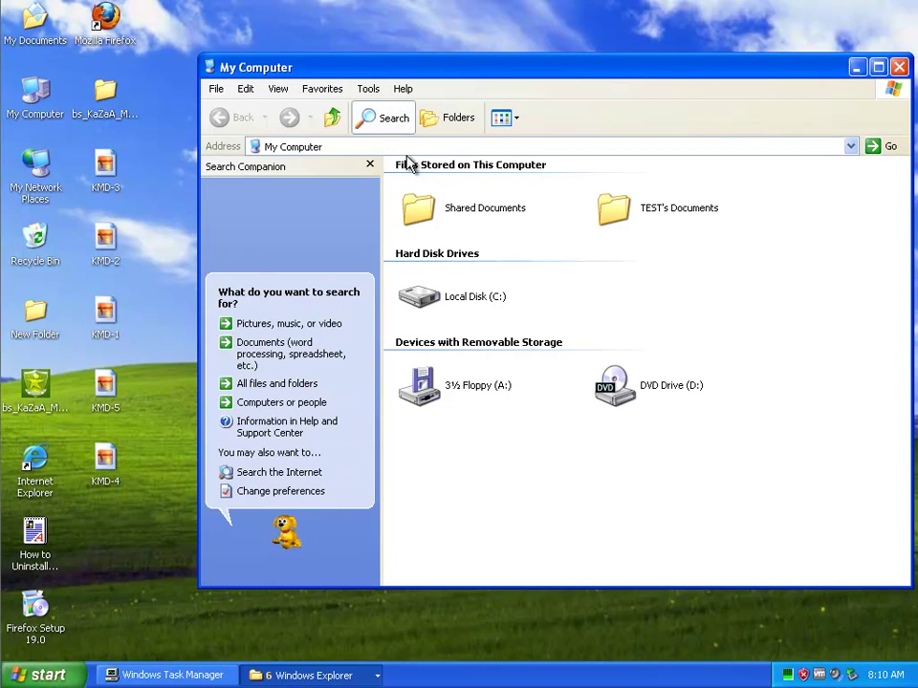
pyautogui.click(292, 384)
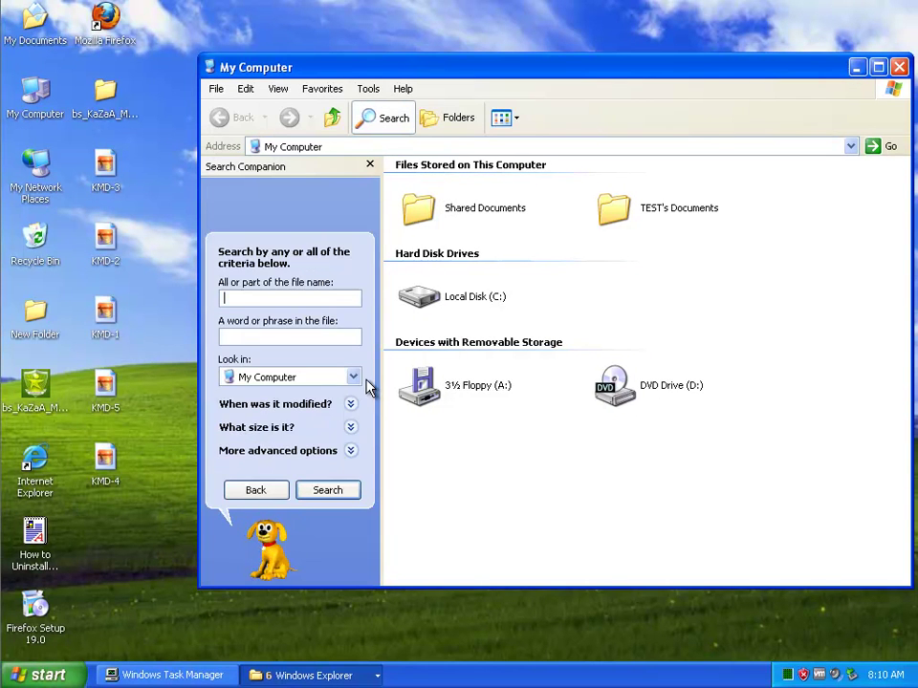
pyautogui.write('SKYPE')
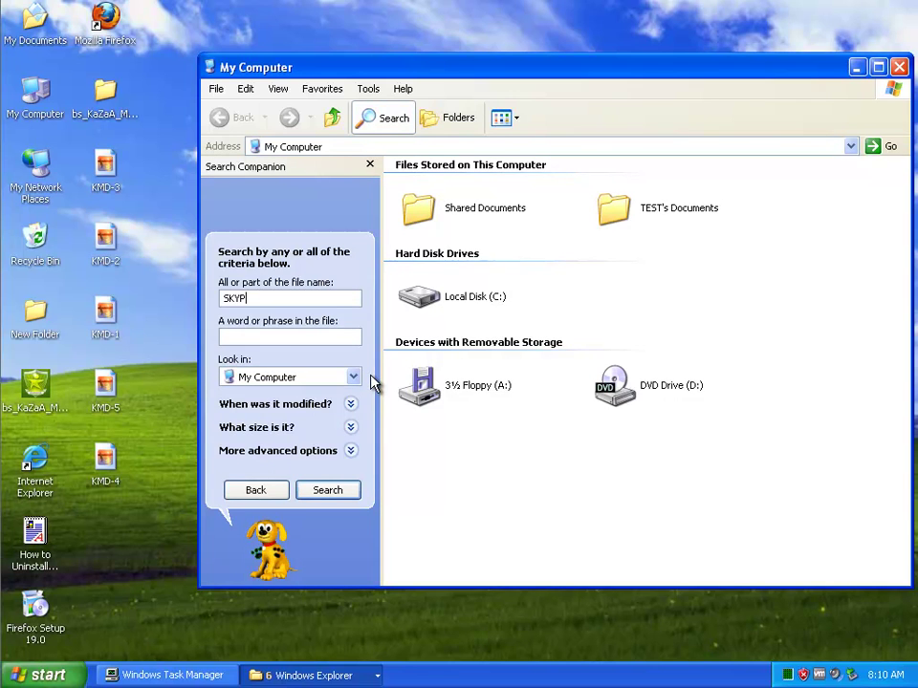
pyautogui.press('Return')
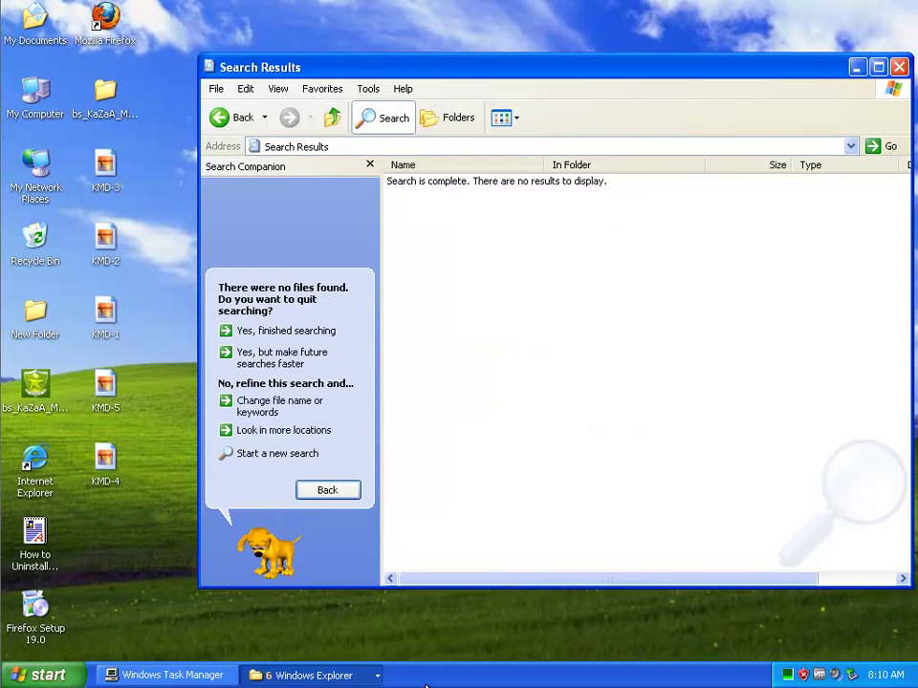
# Step: Set the taskbar properties to stop grouping similar buttons and to show Quick Launch
pyautogui.rightClick(441, 675)
pyautogui.click(478, 659)
pyautogui.click(38, 431)
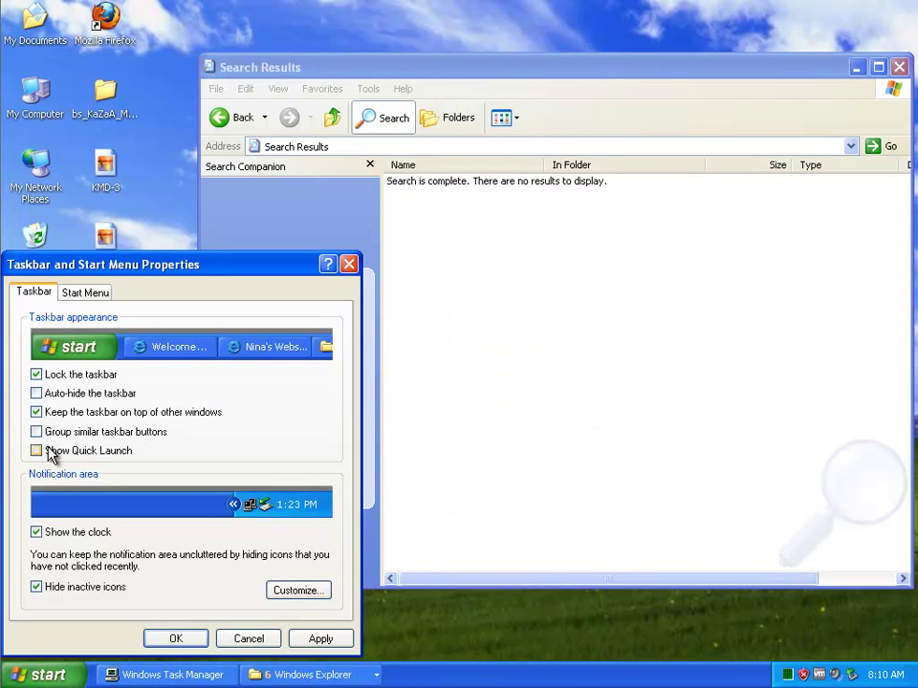
pyautogui.click(38, 450)
pyautogui.click(174, 638)
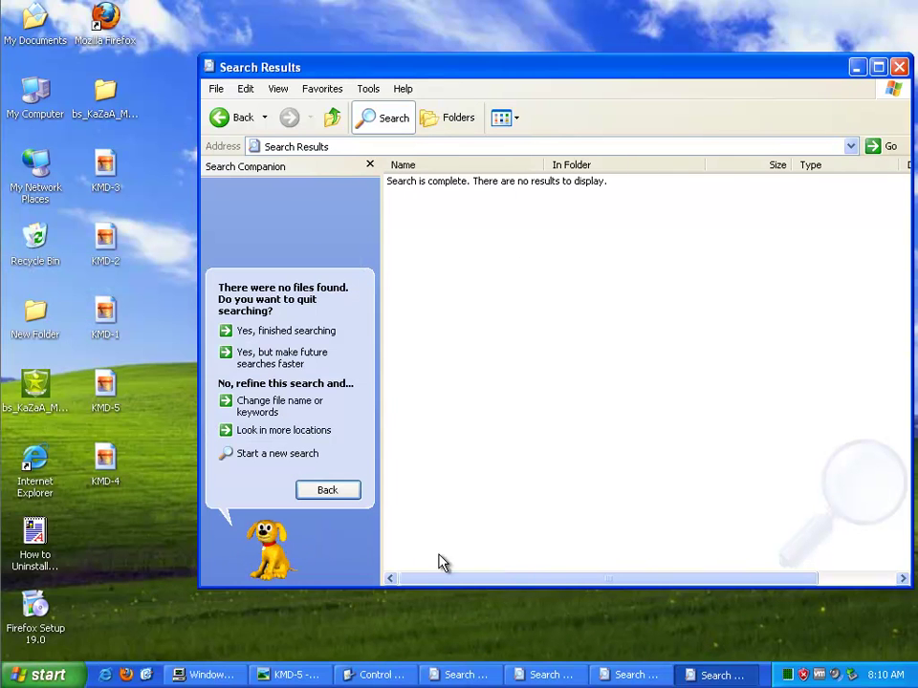
# Step: Enlarge the list of bundled software in KMD-4 and search file names for BULLGUARD
pyautogui.click(261, 416)
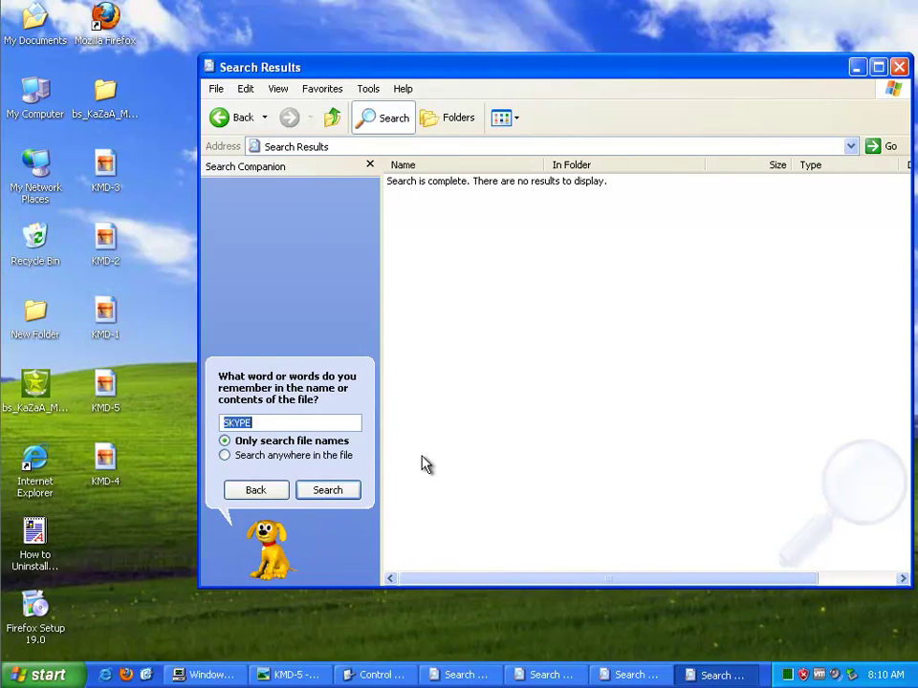
pyautogui.click(291, 679)
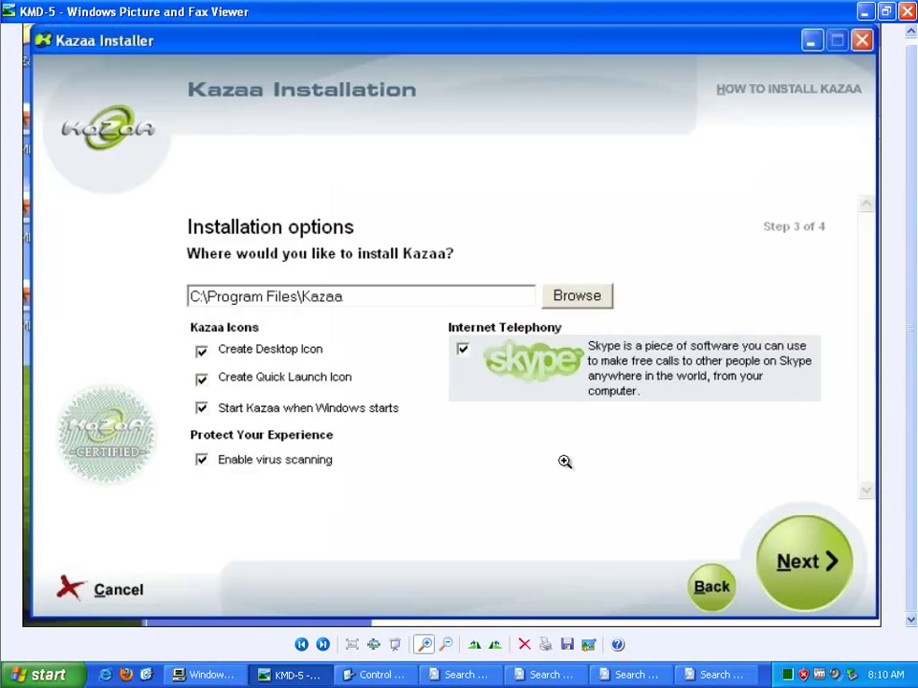
pyautogui.press('Left')
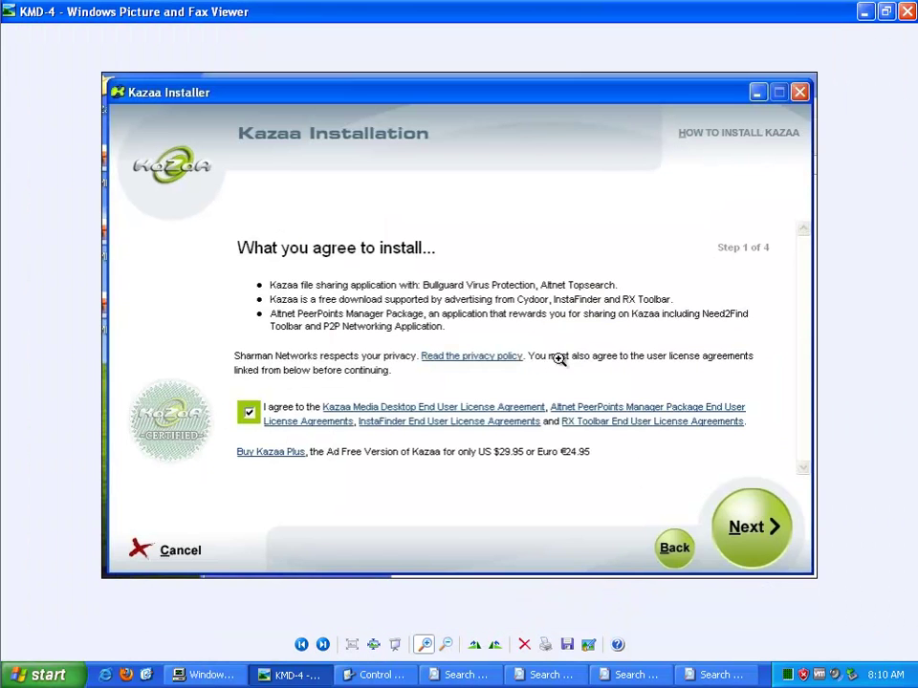
pyautogui.click(445, 300)
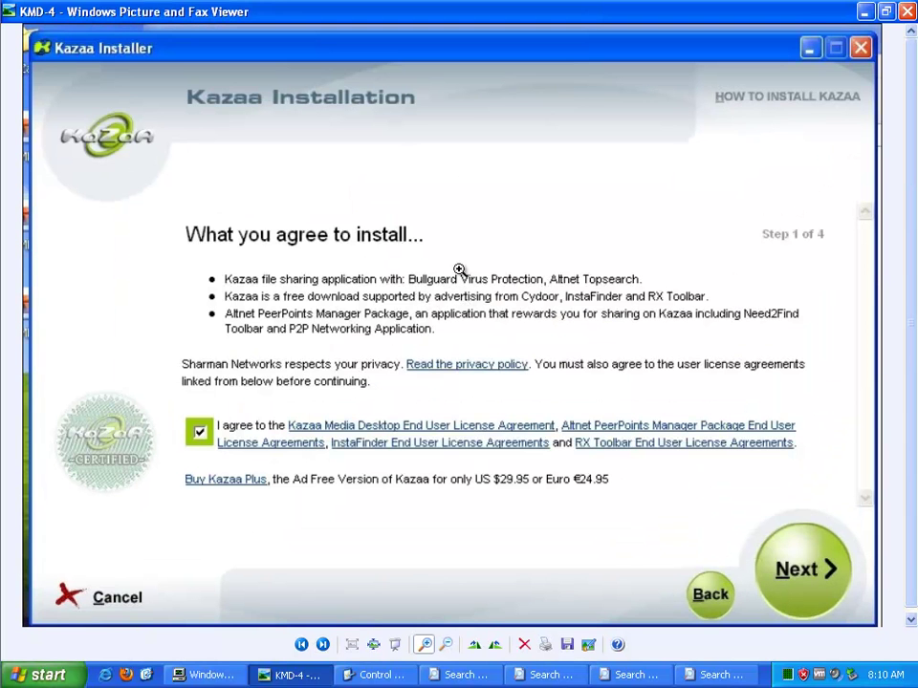
pyautogui.click(710, 675)
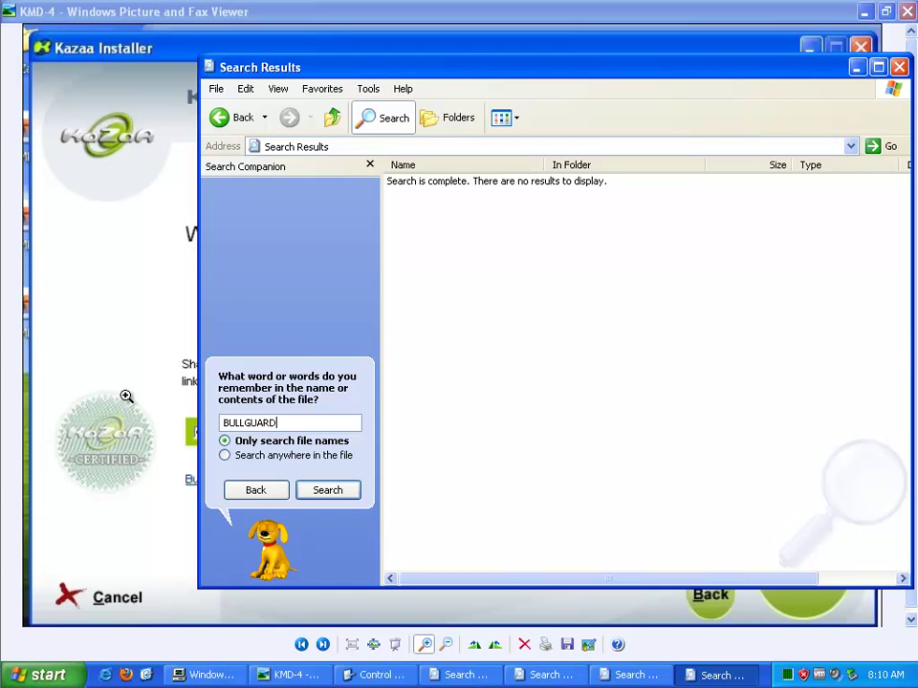
pyautogui.press('Return')
# Step: Move the search window to check the bundled software list behind it, and search file names for ALTNET
pyautogui.moveTo(548, 77); pyautogui.dragTo(497, 325)
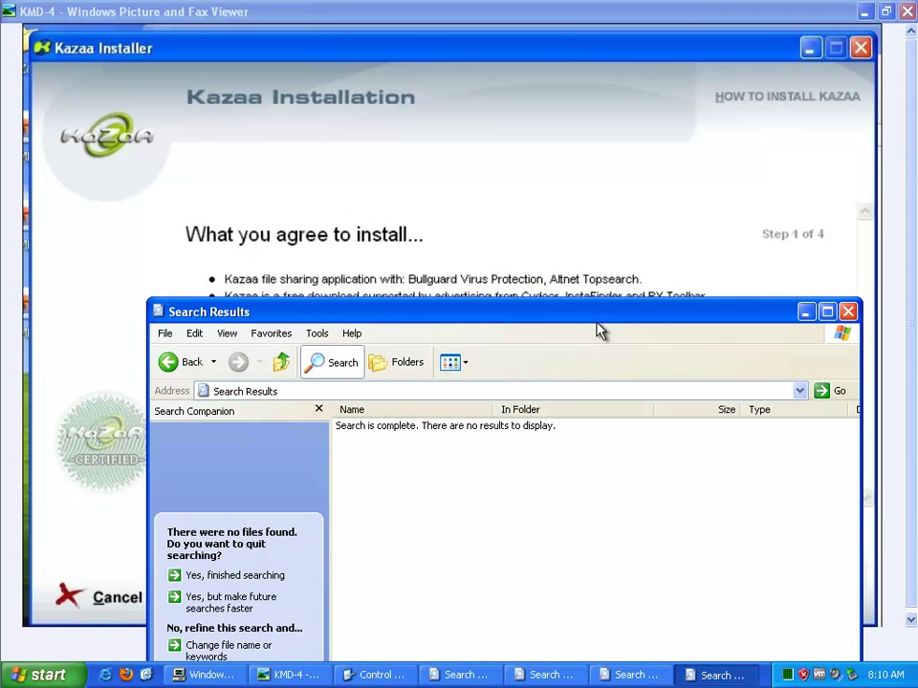
pyautogui.moveTo(596, 323); pyautogui.dragTo(599, 139)
pyautogui.click(254, 455)
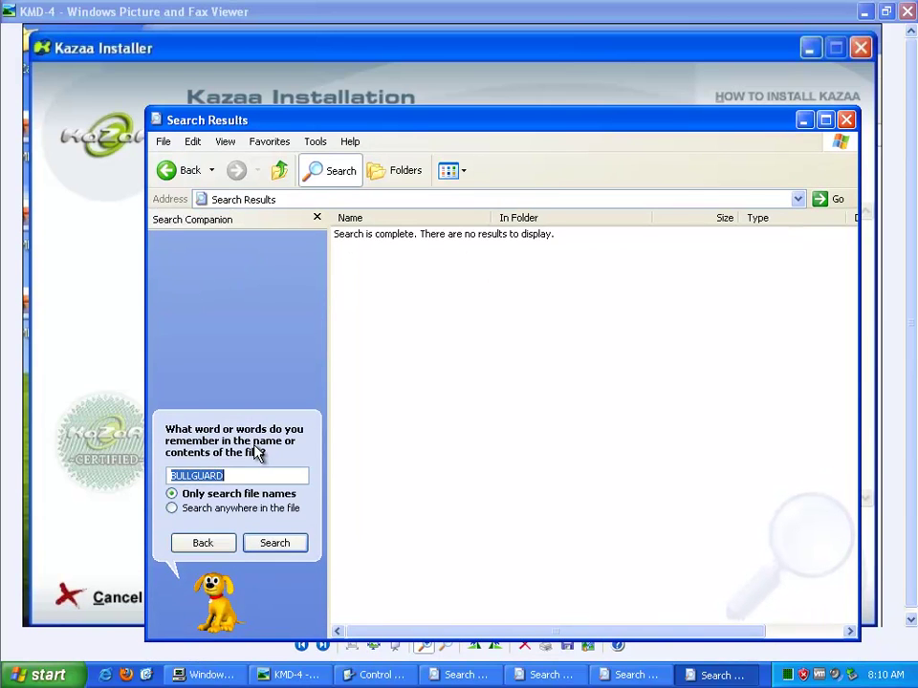
pyautogui.write('ALTNET')
pyautogui.press('Return')
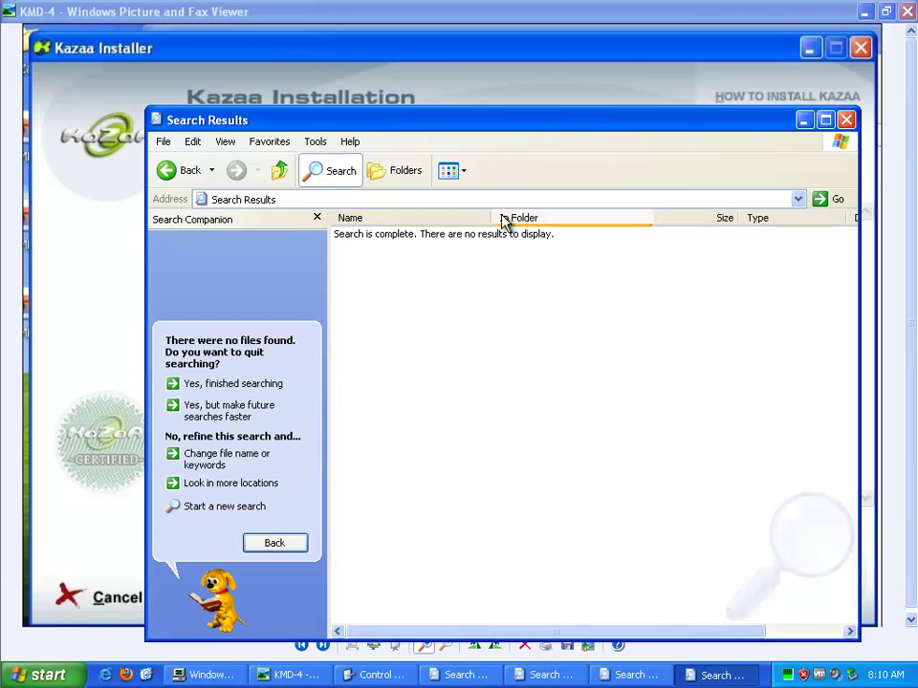
# Step: Check the bundled software list in KMD-4 and search file names for CYDOOR
pyautogui.click(538, 62)
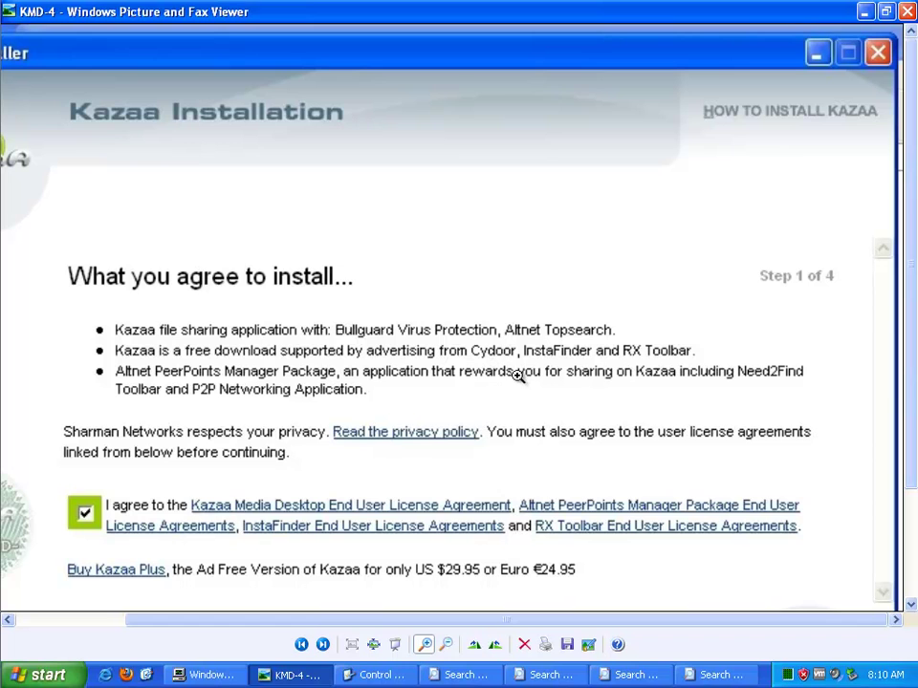
pyautogui.click(719, 675)
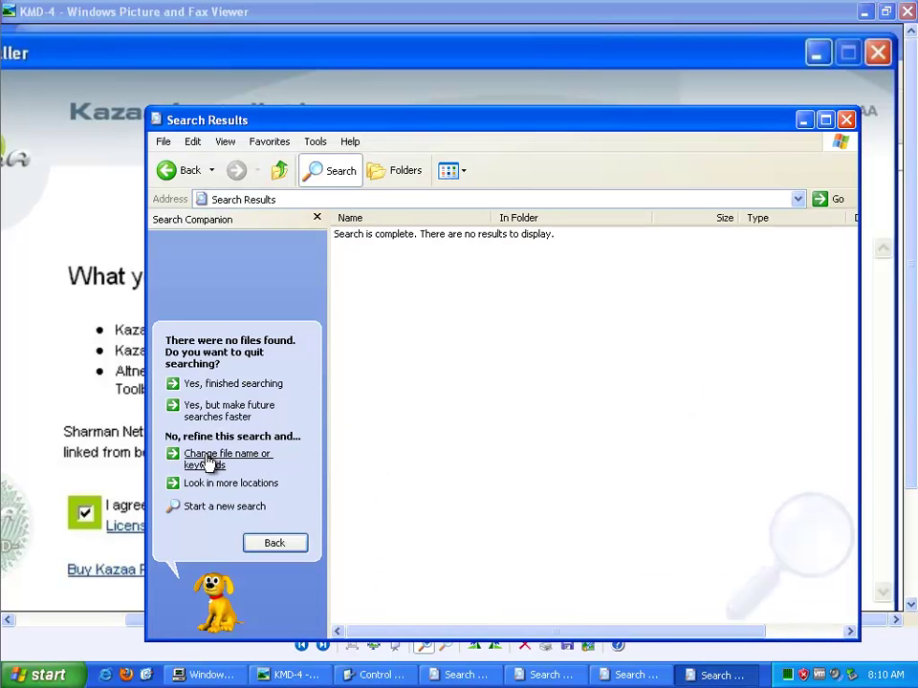
pyautogui.click(269, 459)
pyautogui.write('CYDOOR')
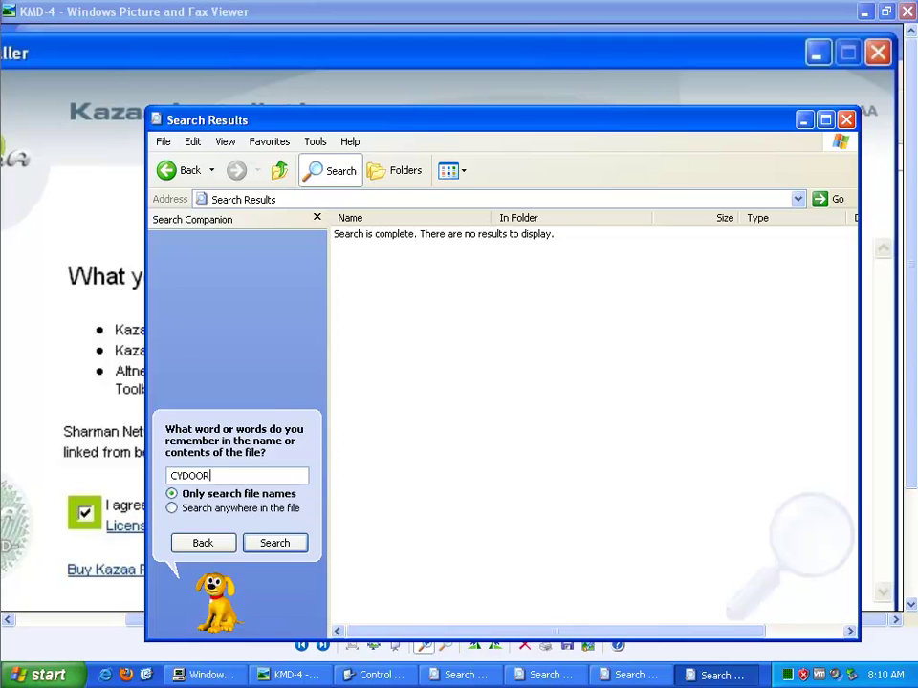
pyautogui.press('Return')
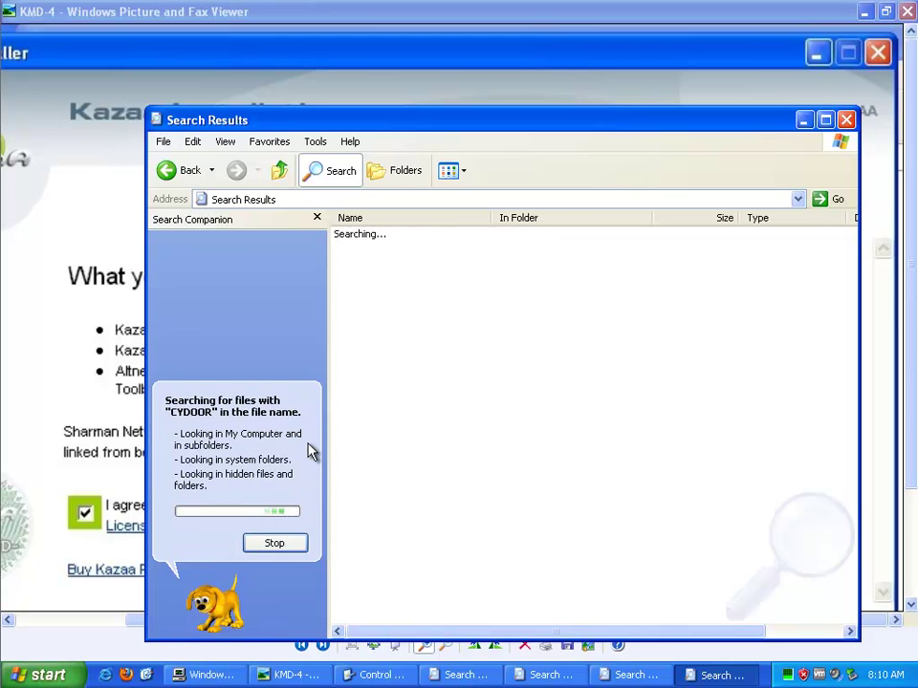
# Step: Enlarge the KMD-4 software list, search file names for INSTAFINDER, and move the search window lower
pyautogui.click(646, 69)
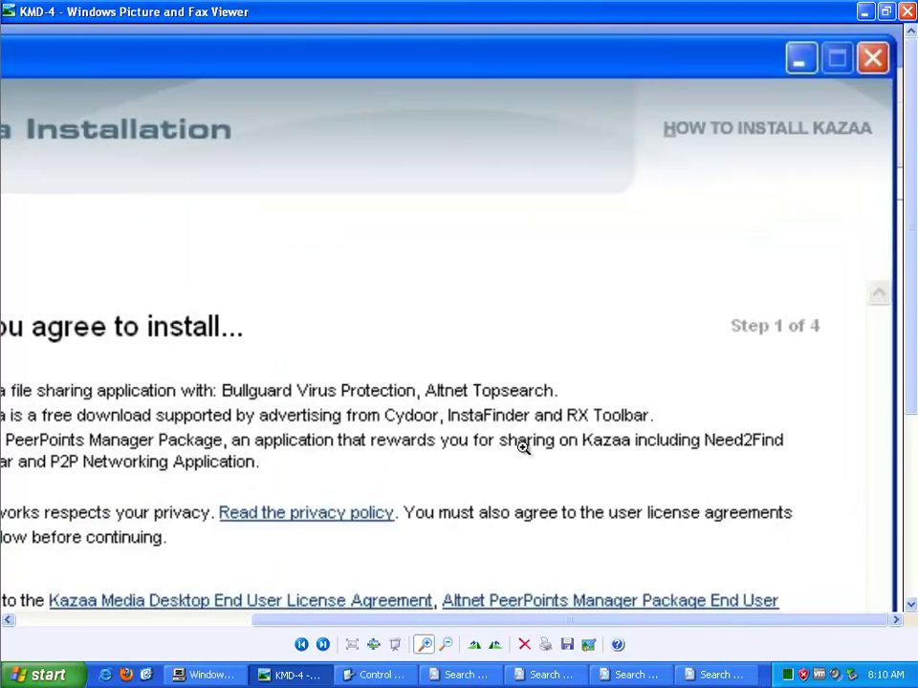
pyautogui.click(727, 675)
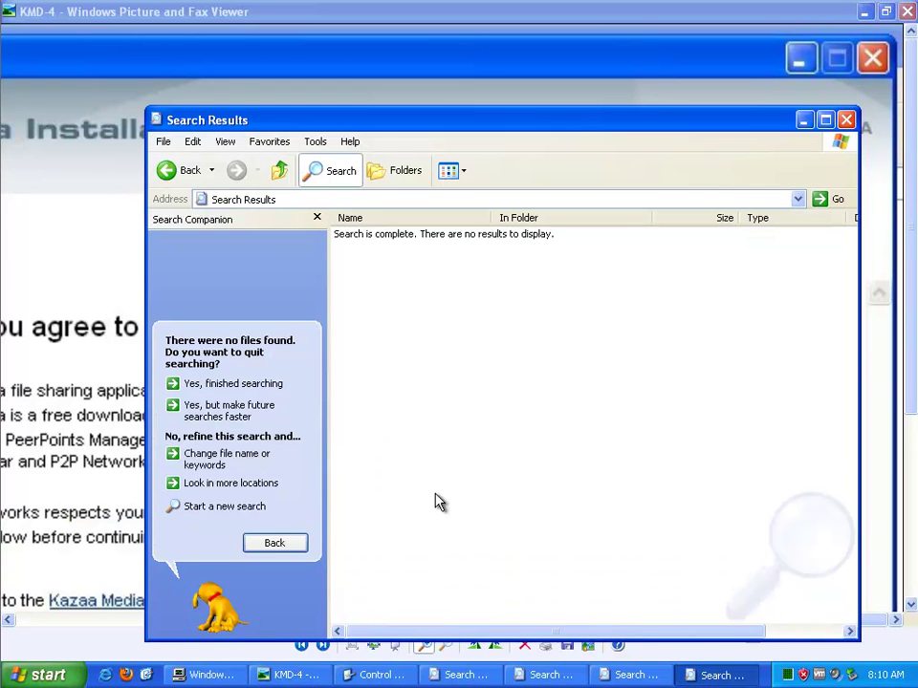
pyautogui.click(237, 455)
pyautogui.write('IN')
pyautogui.write('STAL')
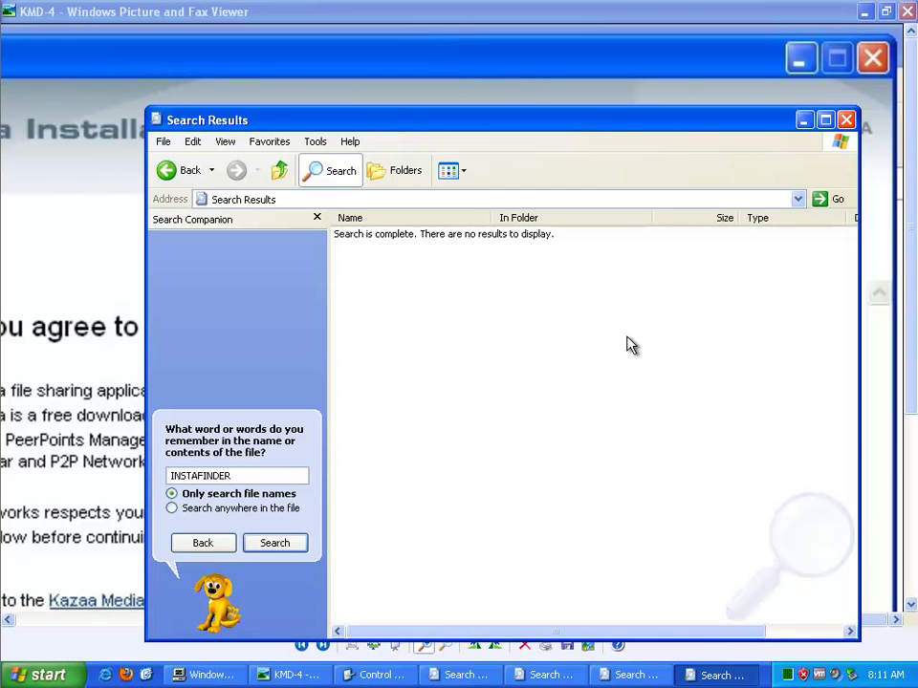
pyautogui.moveTo(679, 131); pyautogui.dragTo(678, 184)
pyautogui.press('Return')
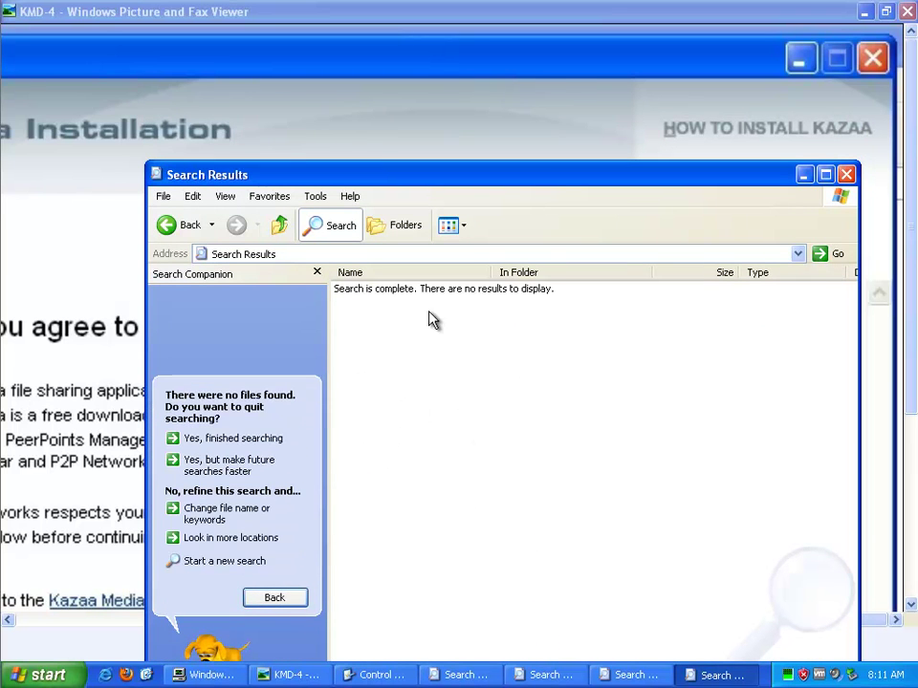
# Step: Check KMD-4 again and search file names for RX TOOLBAR, then close that search window and minimize the KMD-4 image
pyautogui.click(553, 104)
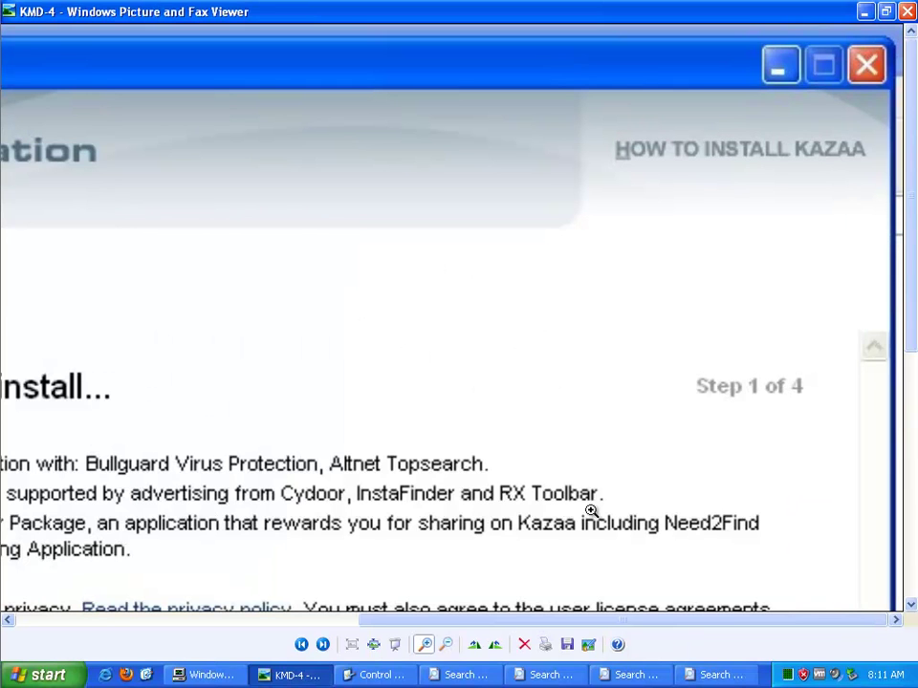
pyautogui.click(724, 675)
pyautogui.click(251, 507)
pyautogui.write('RX TOOLBAR')
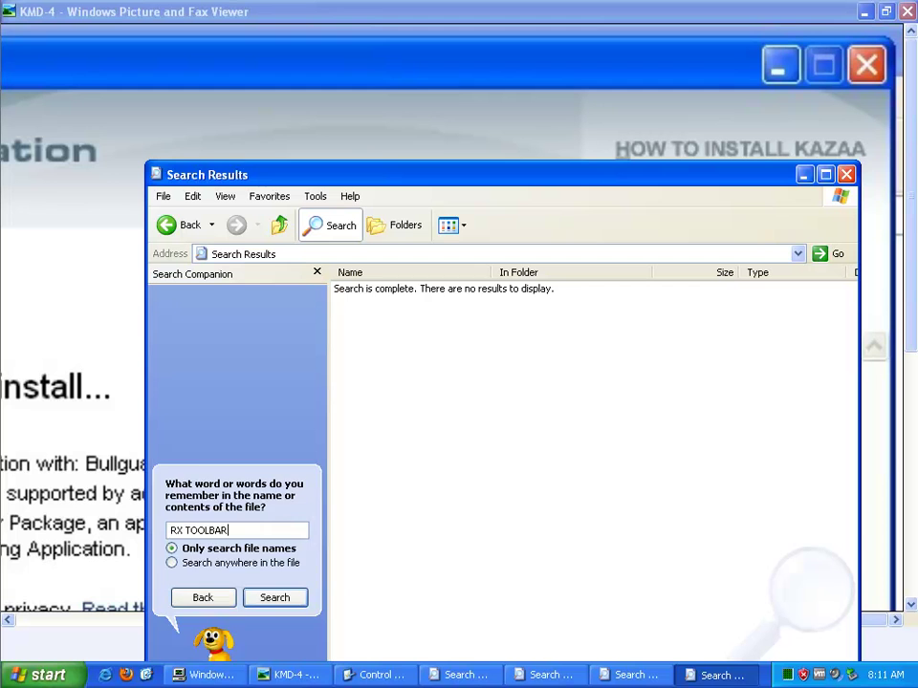
pyautogui.press('Return')
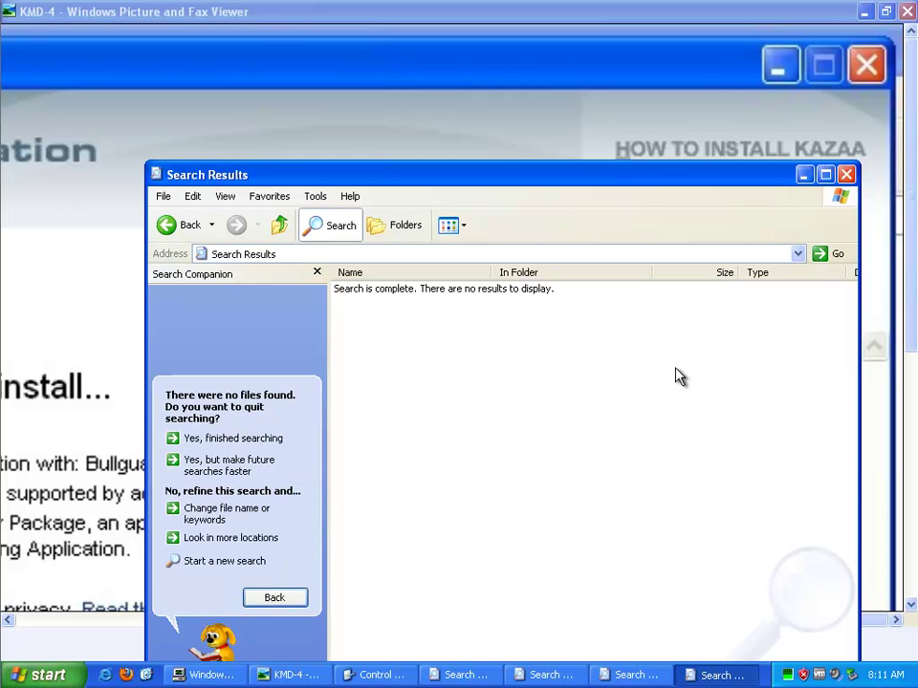
pyautogui.click(846, 174)
pyautogui.click(864, 12)
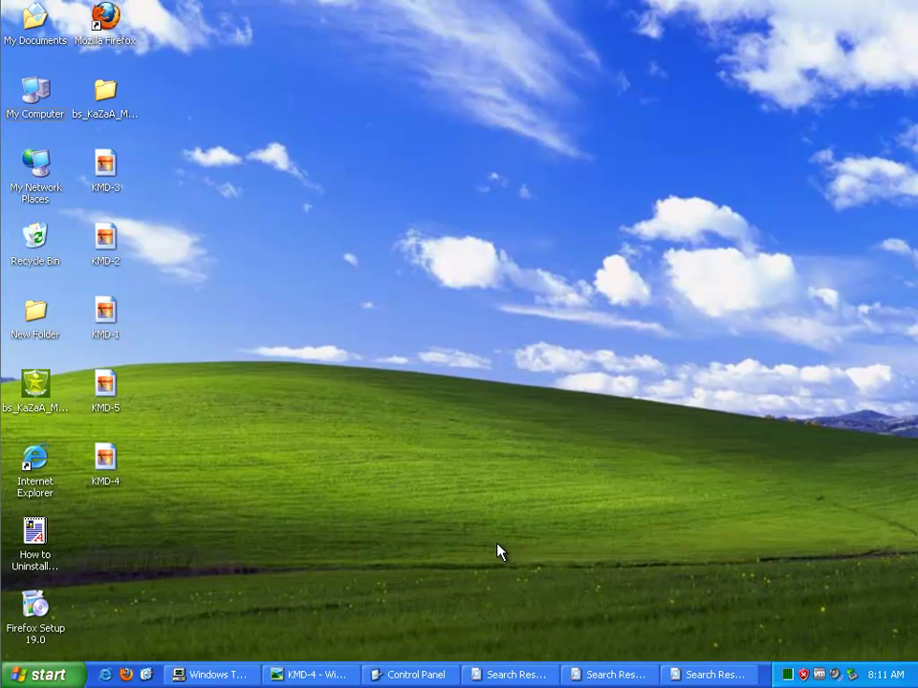
# Step: Open Registry Editor and delete the search history values 000 through 003 from Search Assistant\ACMru\5603
pyautogui.press('super+r')
pyautogui.click(133, 631)
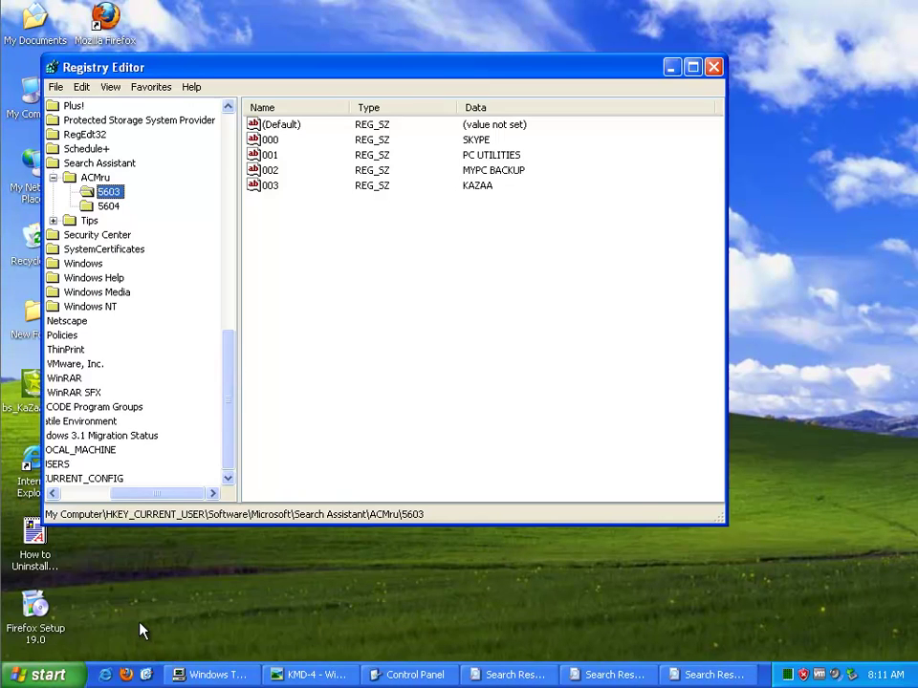
pyautogui.moveTo(135, 494); pyautogui.dragTo(46, 494)
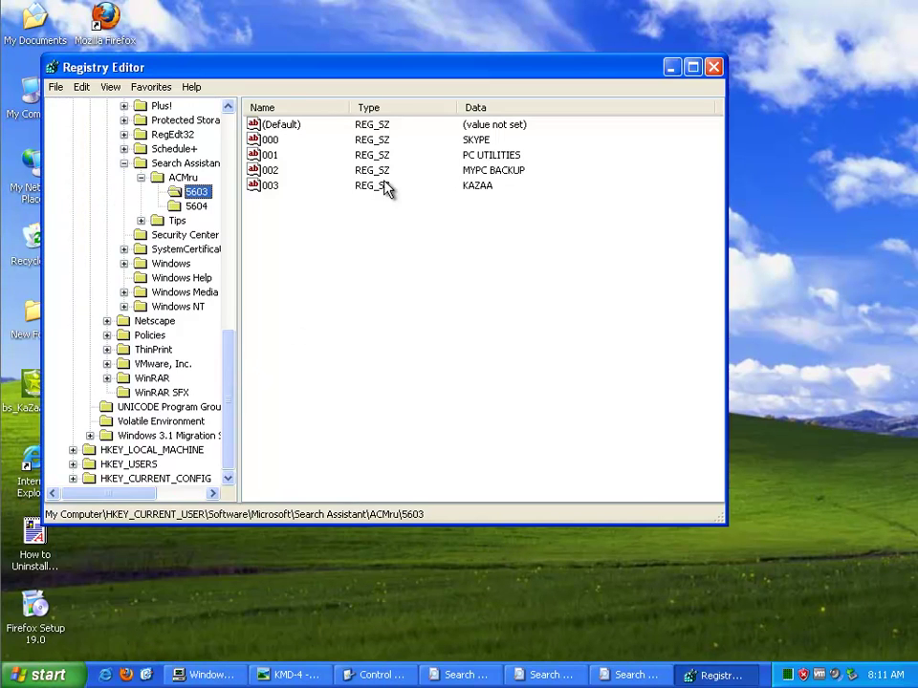
pyautogui.click(269, 172)
pyautogui.click(269, 139)
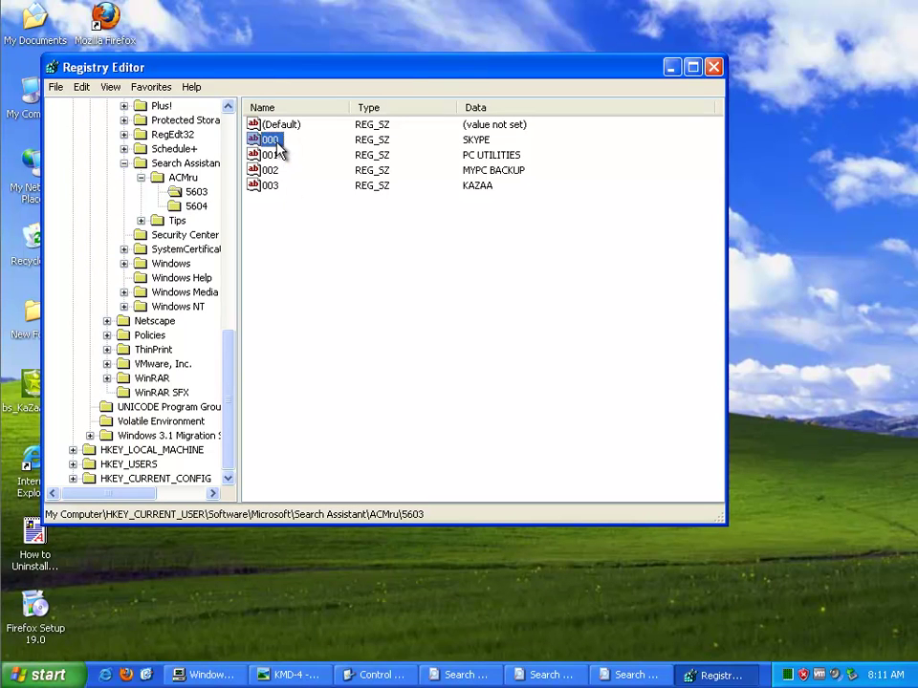
pyautogui.keyDown('shift'); pyautogui.click(273, 155); pyautogui.keyUp('shift')
pyautogui.keyDown('shift'); pyautogui.click(275, 172); pyautogui.keyUp('shift')
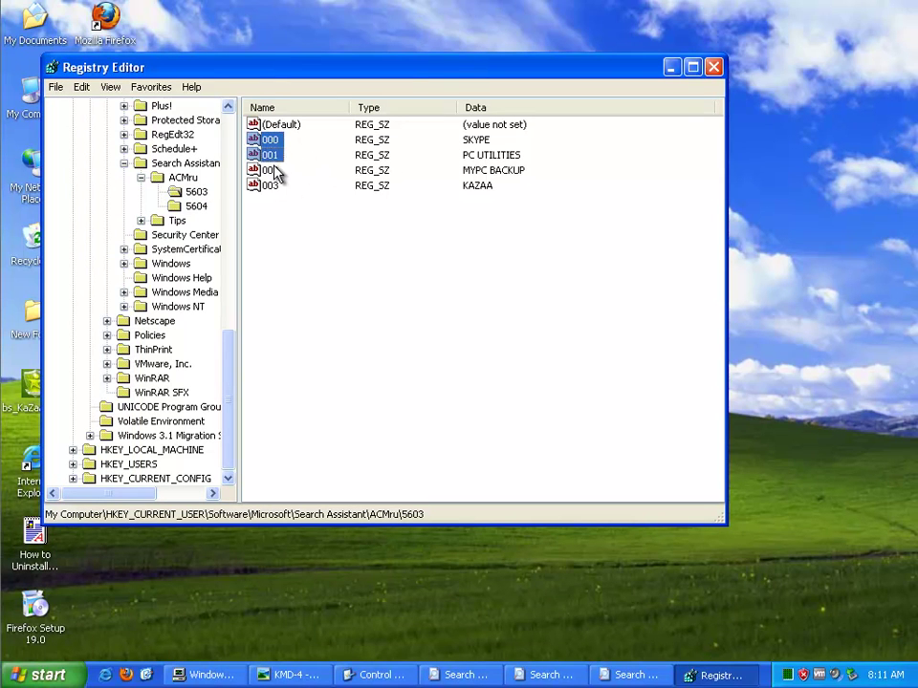
pyautogui.keyDown('shift'); pyautogui.click(284, 188); pyautogui.keyUp('shift')
pyautogui.press('Delete')
pyautogui.press('Return')
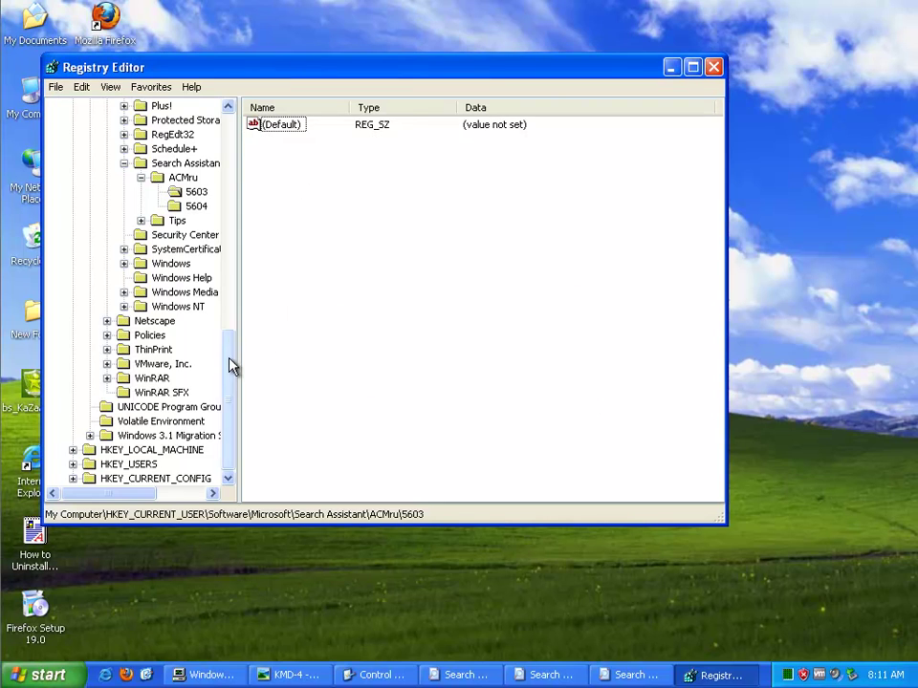
# Step: Search the registry from My Computer for Kazaa and delete the Kazaa key under HKEY_CURRENT_USER\Software
pyautogui.moveTo(246, 353); pyautogui.dragTo(260, 123)
pyautogui.click(107, 106)
pyautogui.hotkey('ctrl', 'f')
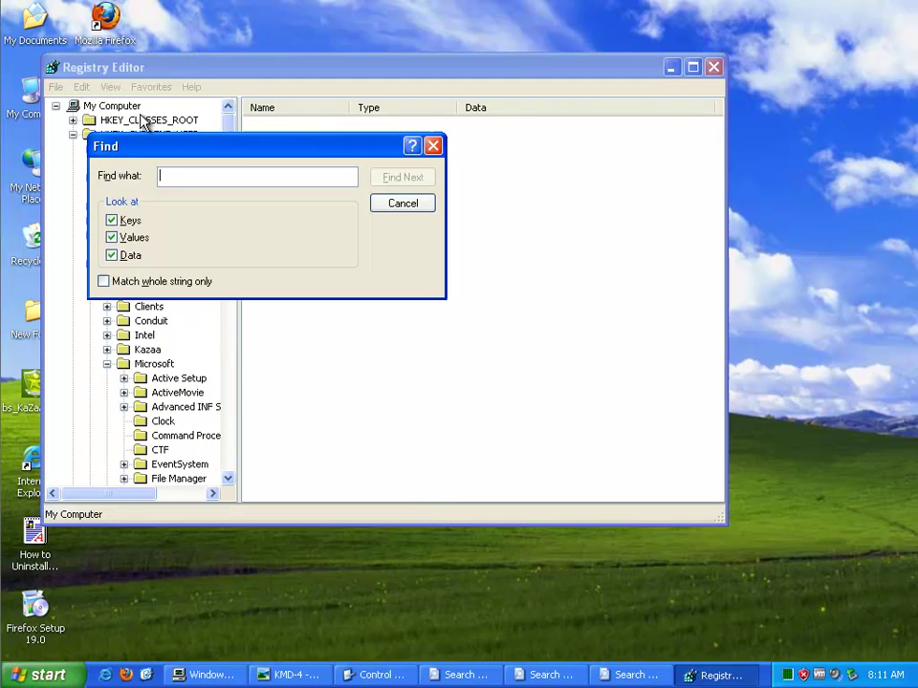
pyautogui.write('KA')
pyautogui.press('Return')
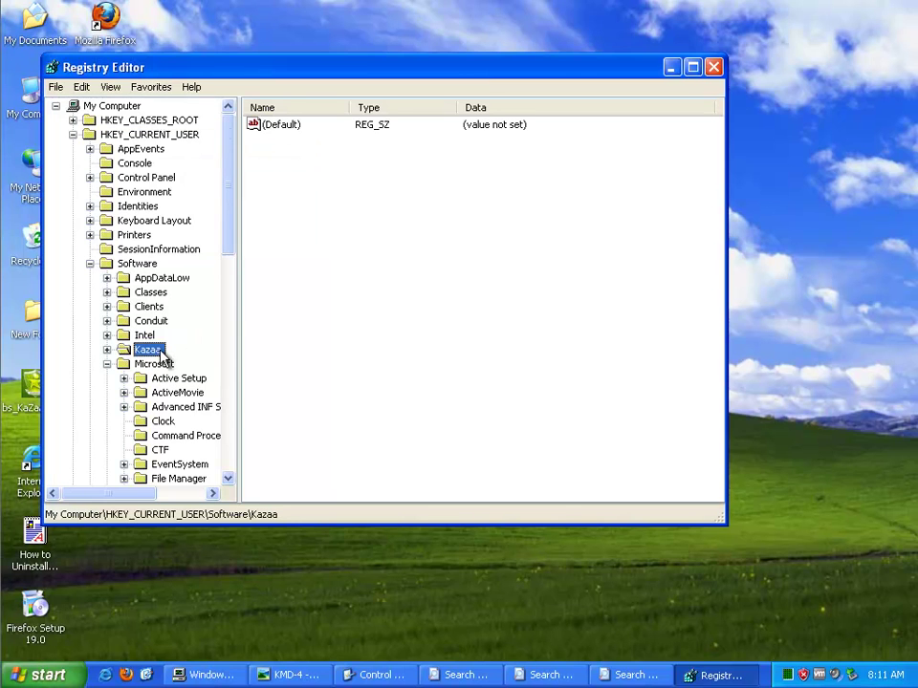
pyautogui.press('Delete')
pyautogui.press('Return')
# Step: Find the next Kazaa match and delete the bs_KaZaA_Media_Desktop.exe value from FEATURE_BROWSER_EMULATION
pyautogui.press('F3')
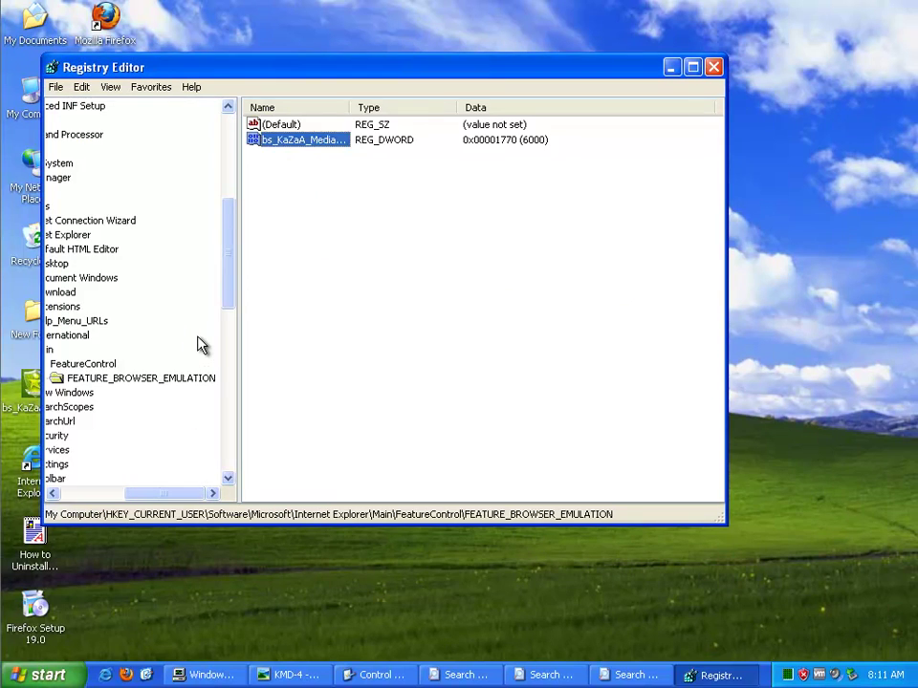
pyautogui.press('Return')
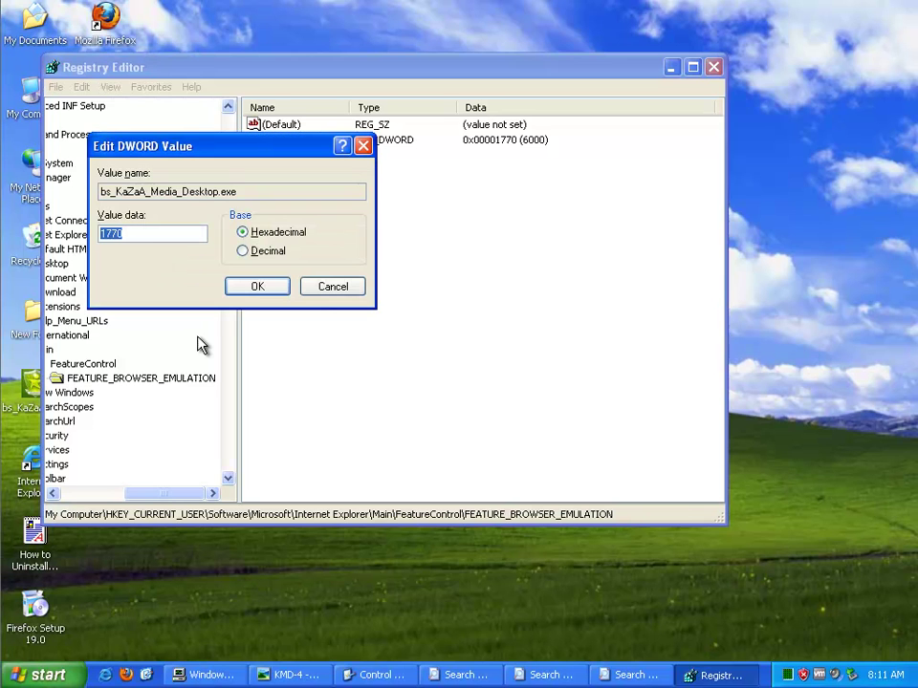
pyautogui.press('Escape')
pyautogui.press('Delete')
pyautogui.press('Return')
# Step: Find the next match in MUICache, widen the Name column, and delete the Kazaa Installer, SearchProtect and both Optimizer Pro values
pyautogui.press('F3')
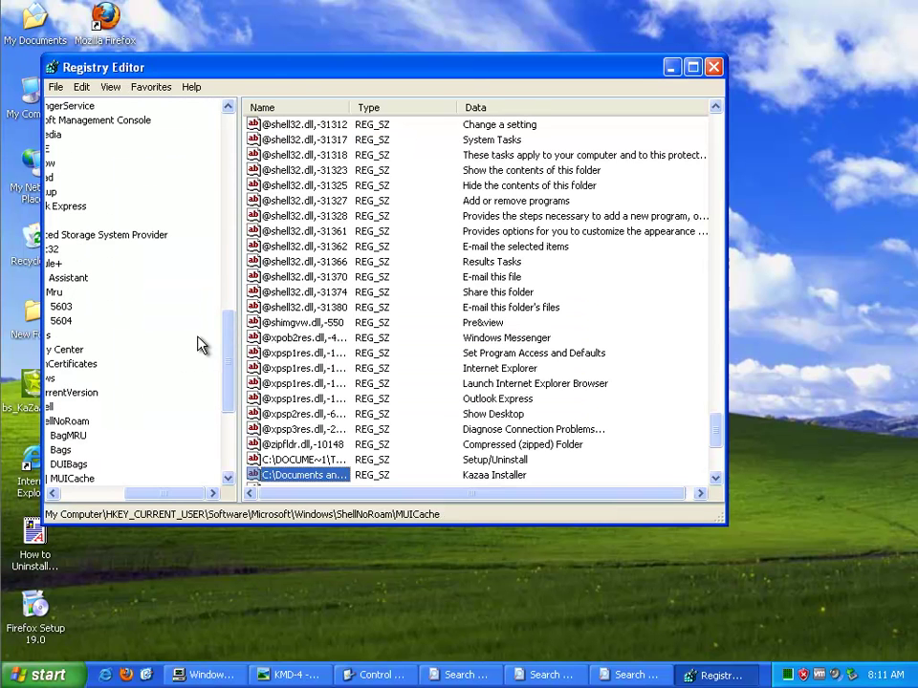
pyautogui.scroll(-3, 210, 354)
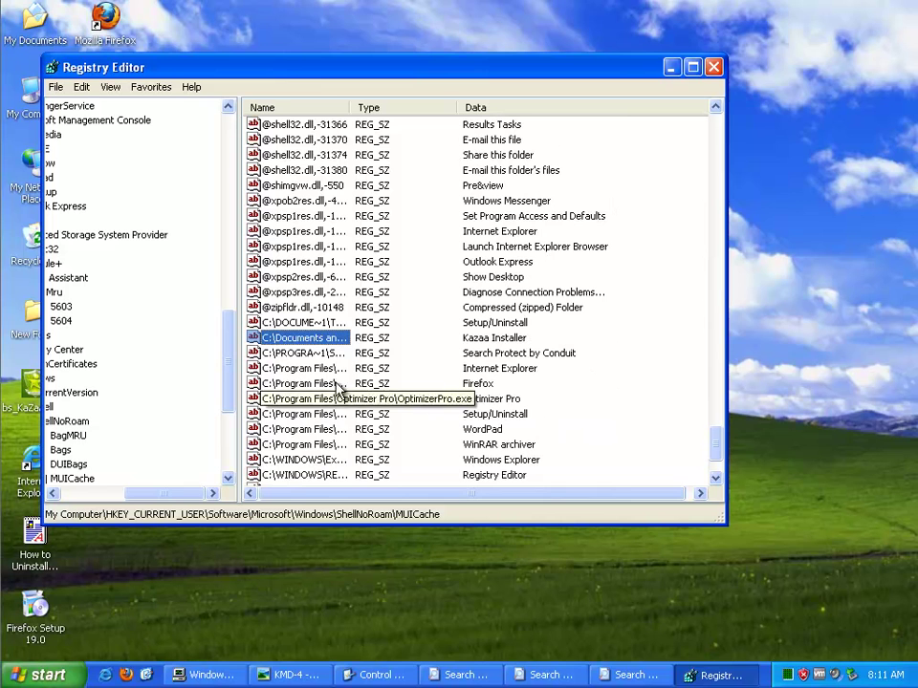
pyautogui.moveTo(348, 107); pyautogui.dragTo(501, 107)
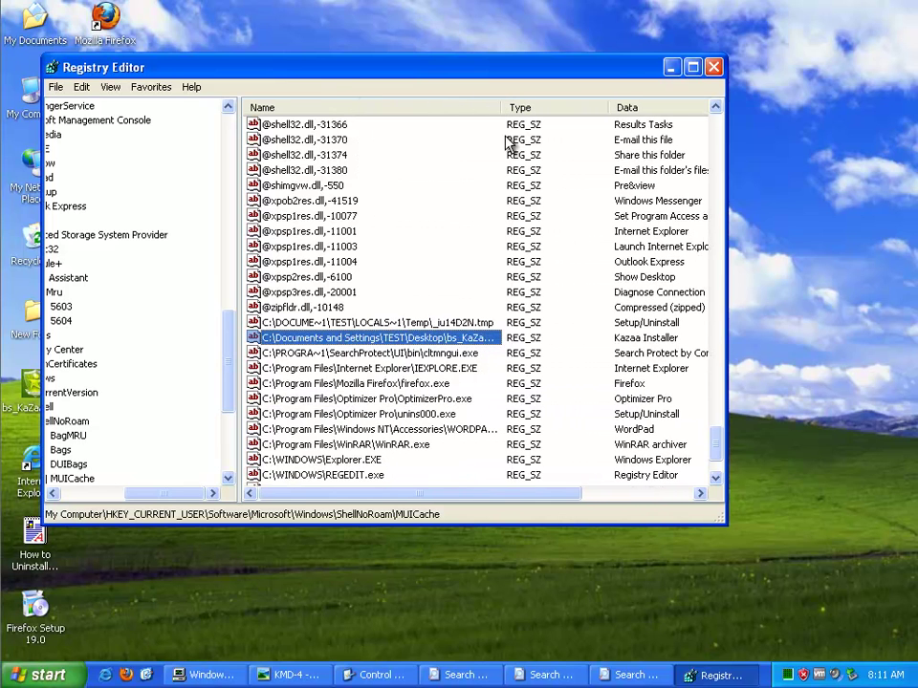
pyautogui.keyDown('ctrl'); pyautogui.click(413, 354); pyautogui.keyUp('ctrl')
pyautogui.keyDown('ctrl'); pyautogui.click(402, 398); pyautogui.keyUp('ctrl')
pyautogui.keyDown('ctrl'); pyautogui.click(398, 414); pyautogui.keyUp('ctrl')
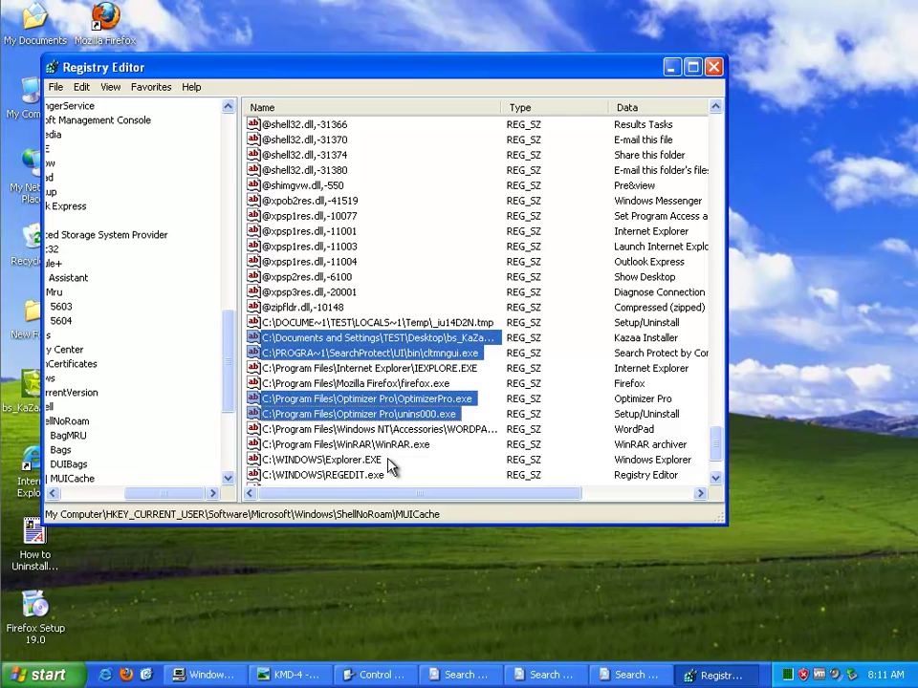
pyautogui.scroll(-2, 720, 463)
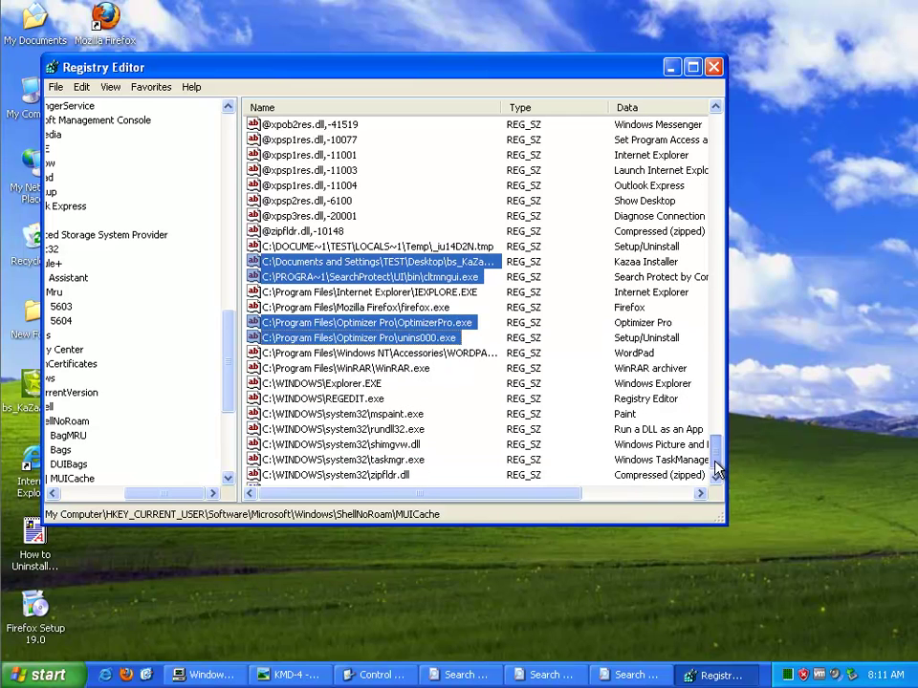
pyautogui.moveTo(717, 470)
pyautogui.mouseDown()
pyautogui.moveTo(718, 124)
pyautogui.moveTo(713, 478)
pyautogui.mouseUp()
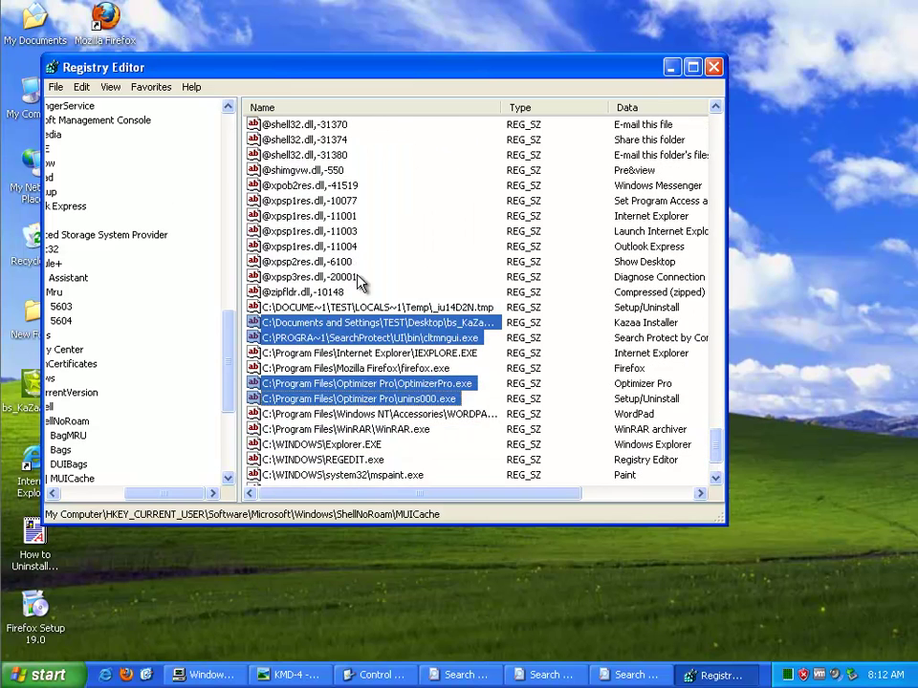
pyautogui.press('Delete')
pyautogui.click(380, 350)
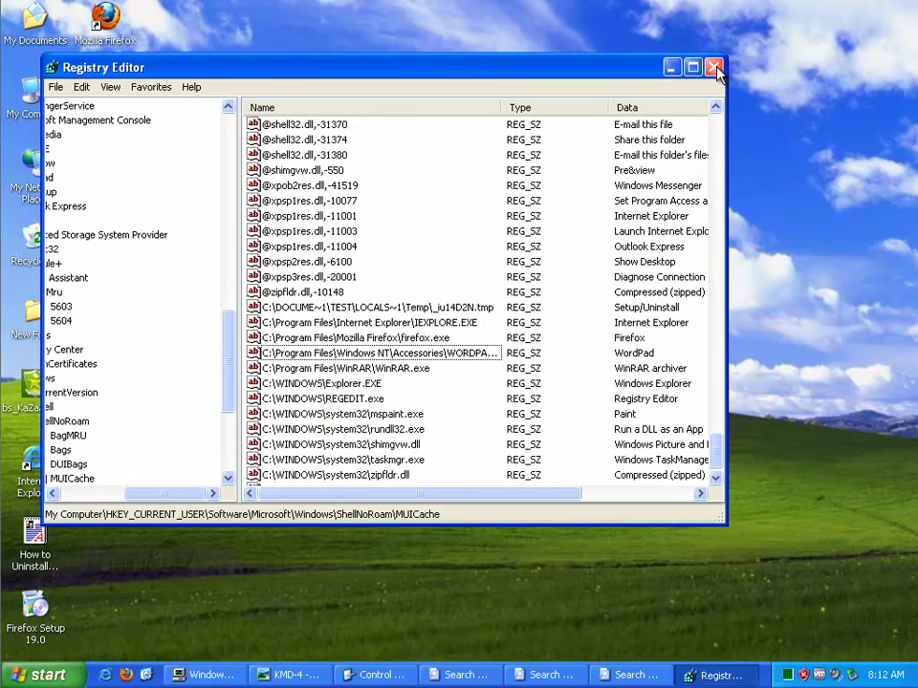
# Step: Look through the further registry matches under the WinRAR key and close Registry Editor
pyautogui.click(348, 384)
pyautogui.press('F3')
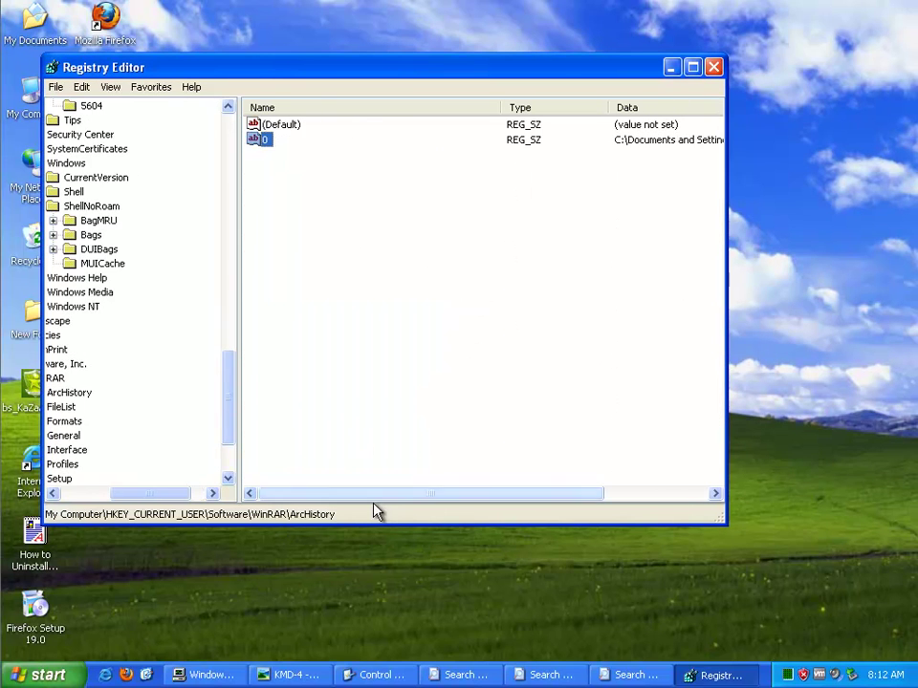
pyautogui.press('F3')
pyautogui.press('F3')
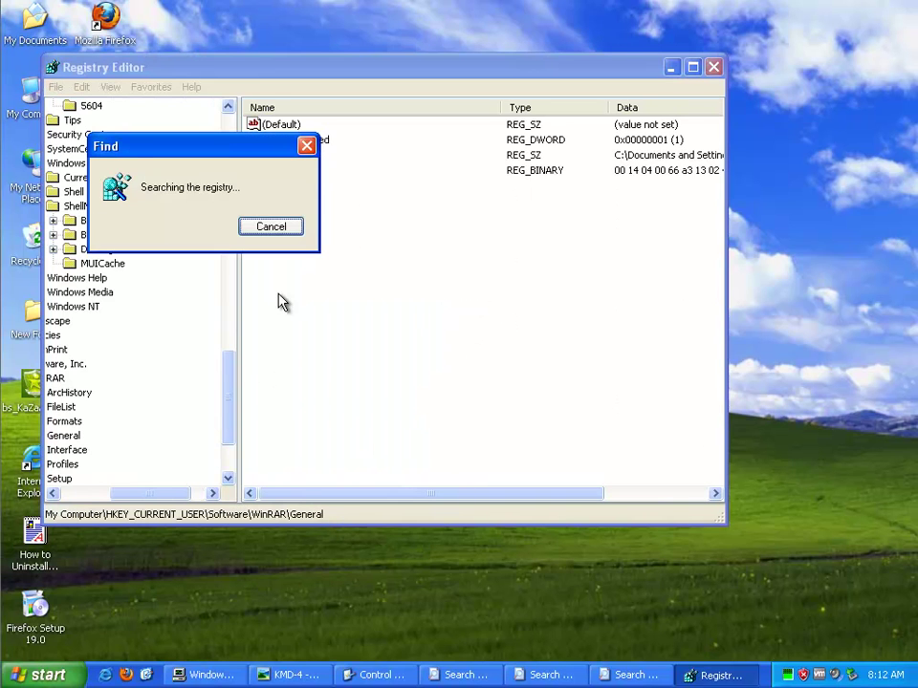
pyautogui.click(714, 67)
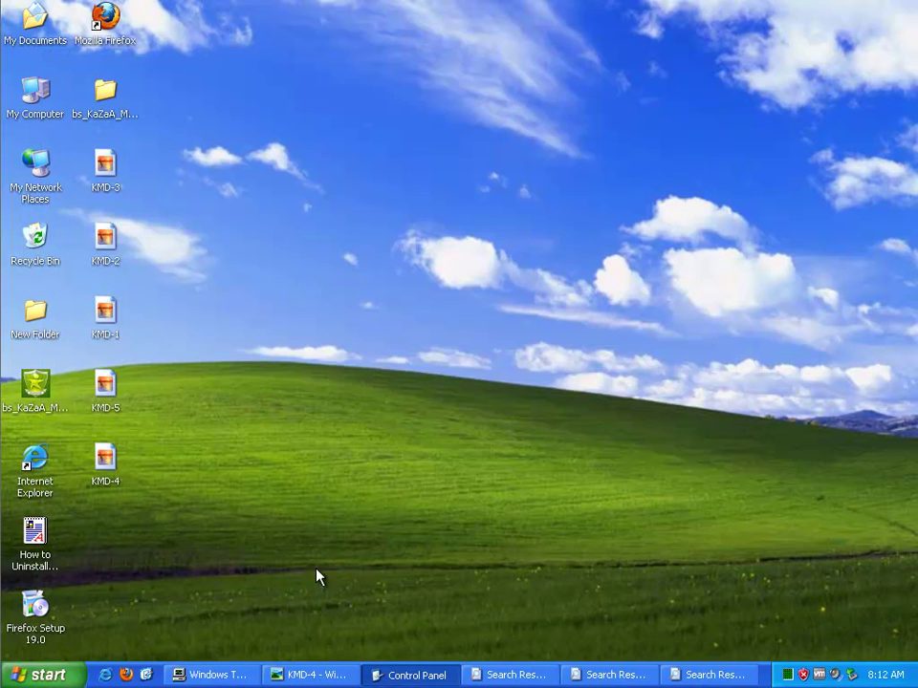
# Step: Close Control Panel, then try to delete every item in the Kazaa search results and close that window
pyautogui.click(387, 676)
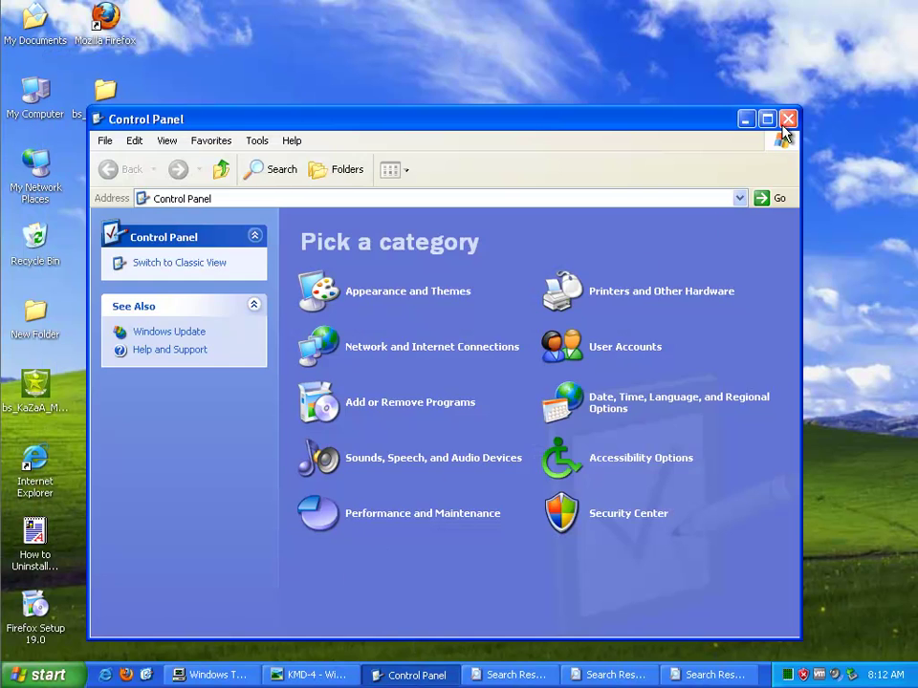
pyautogui.hotkey('alt', 'F4')
pyautogui.click(449, 678)
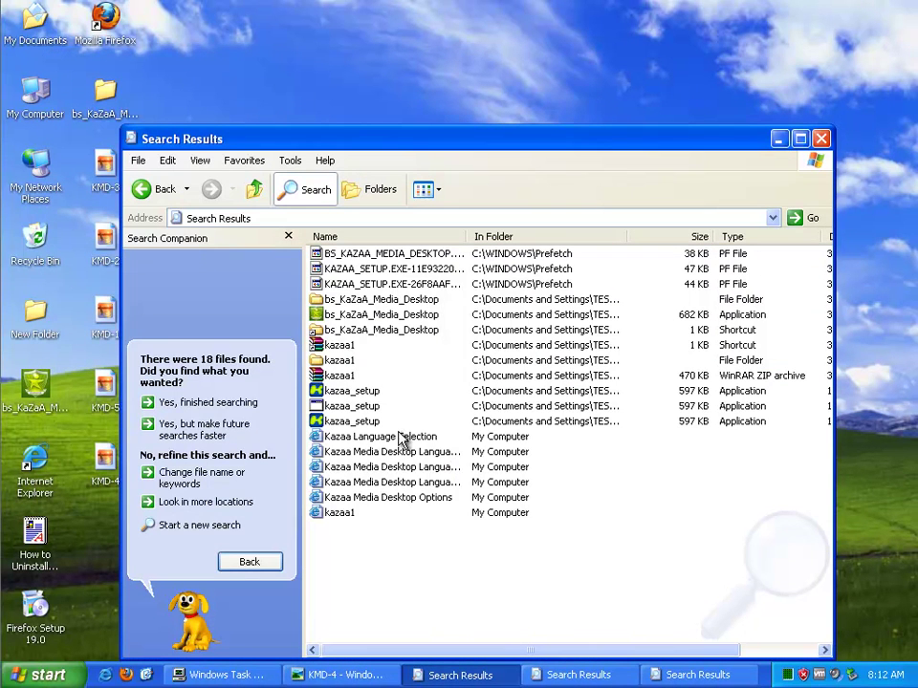
pyautogui.hotkey('ctrl', 'a')
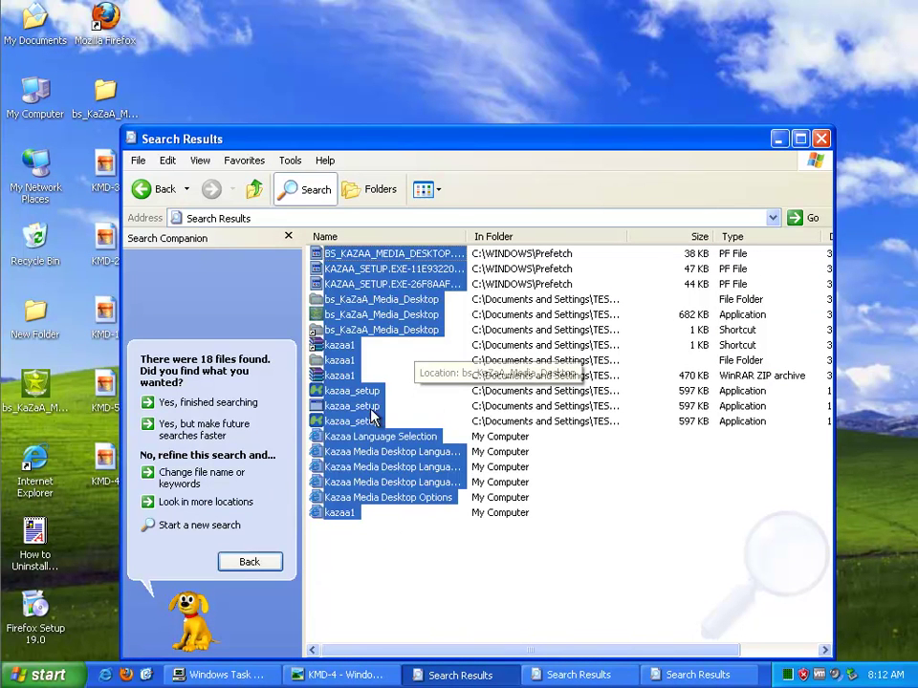
pyautogui.press('Delete')
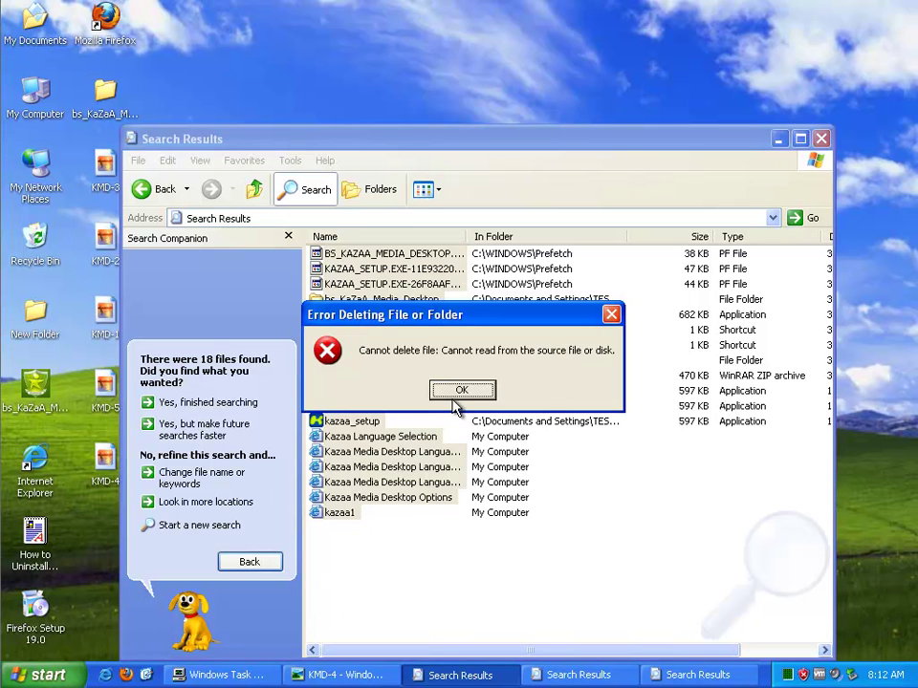
pyautogui.click(463, 391)
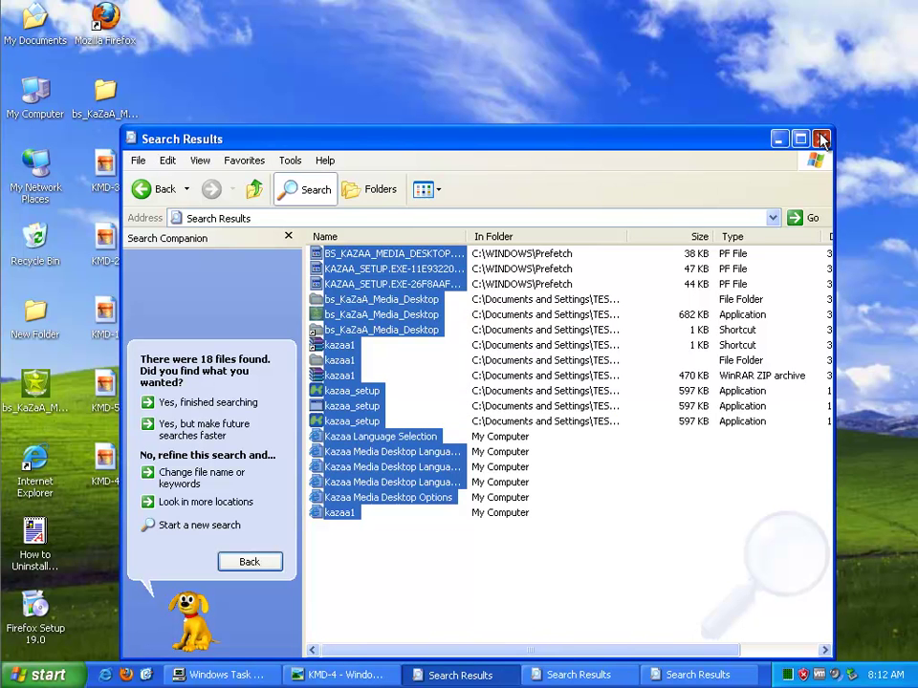
pyautogui.click(820, 138)
# Step: Delete both MyPCBackup entries from their search results and close that window
pyautogui.click(507, 674)
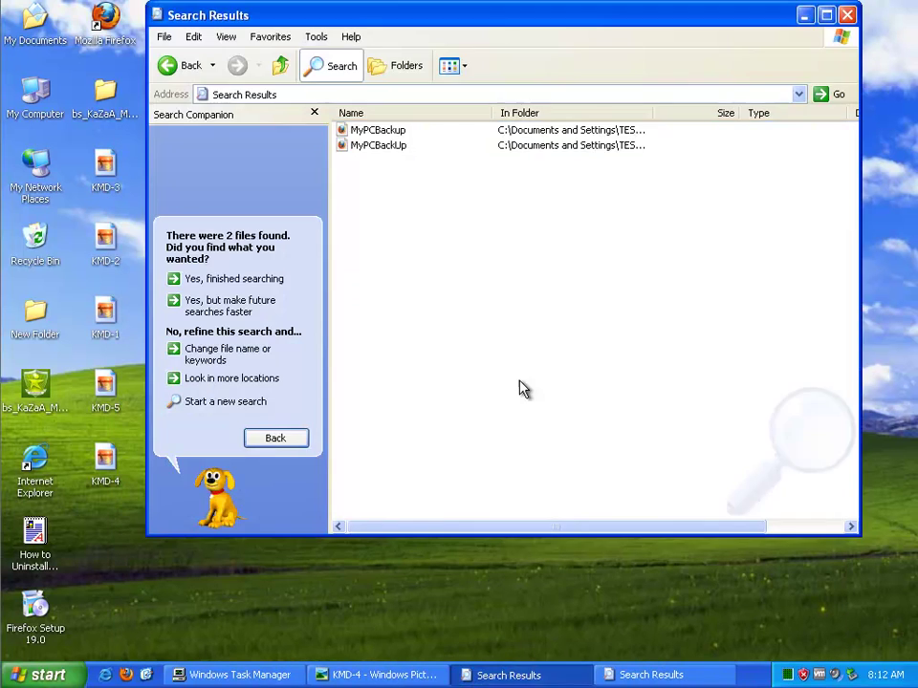
pyautogui.moveTo(395, 185); pyautogui.dragTo(386, 135)
pyautogui.press('Delete')
pyautogui.press('Return')
pyautogui.click(847, 15)
# Step: Try to delete both Conduit matches in the remaining search results, including the test@conduit-data[1] text document
pyautogui.click(485, 675)
pyautogui.click(430, 177)
pyautogui.press('Delete')
pyautogui.press('Return')
pyautogui.click(419, 158)
pyautogui.press('Delete')
pyautogui.press('Return')
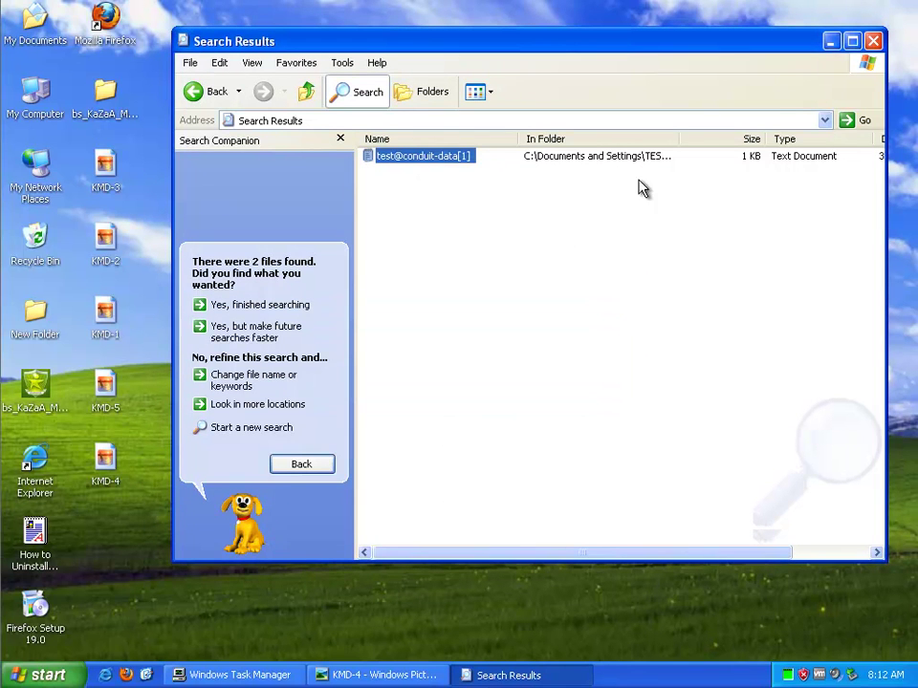
# Step: Open the folder containing test@conduit-data[1] and delete the joltid and microsoft cookie files from Cookies
pyautogui.rightClick(448, 155)
pyautogui.click(455, 168)
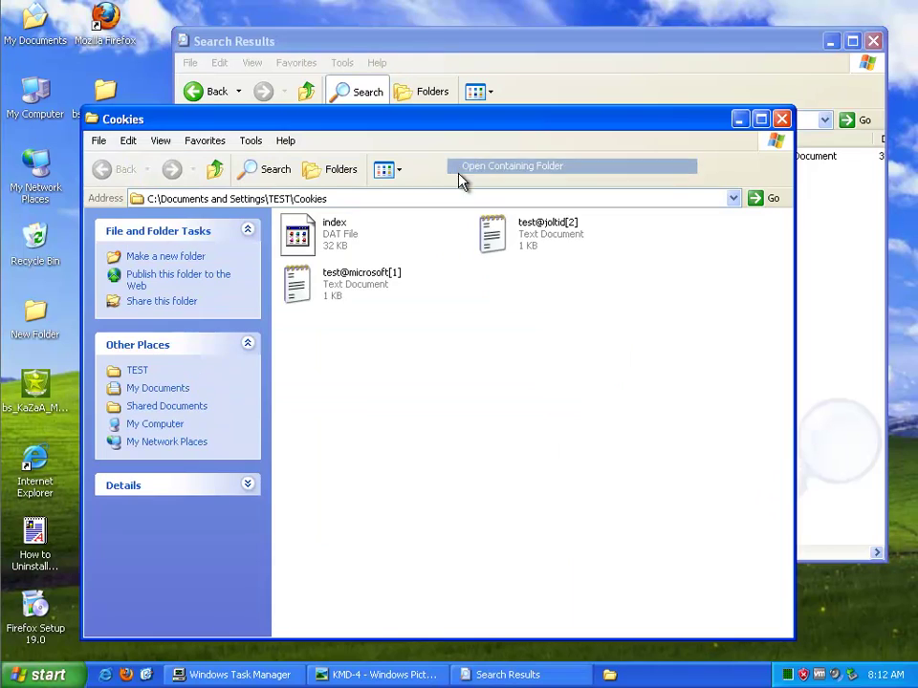
pyautogui.click(352, 291)
pyautogui.click(511, 247)
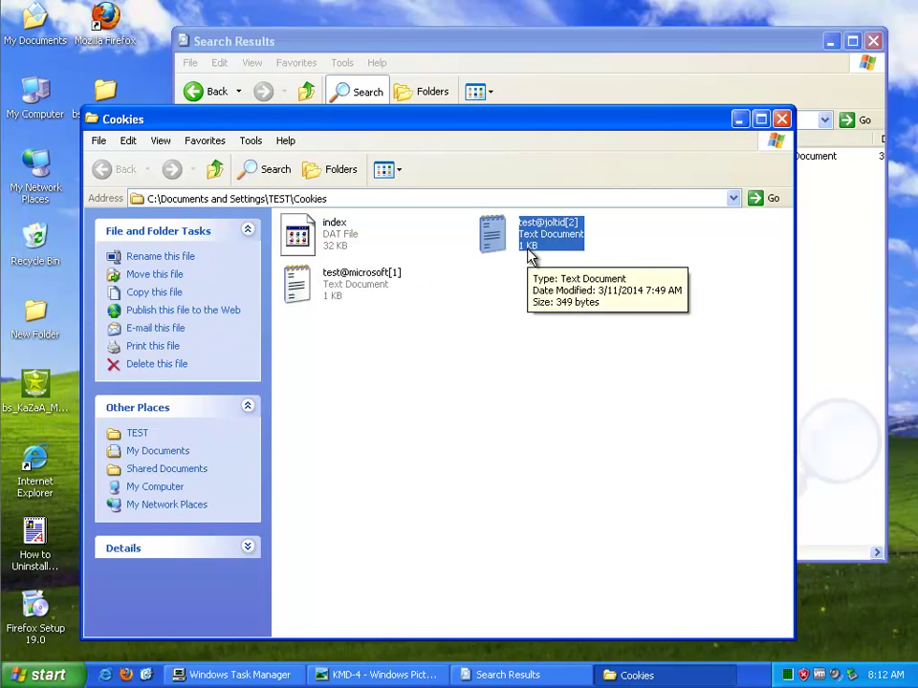
pyautogui.press('Delete')
pyautogui.press('Return')
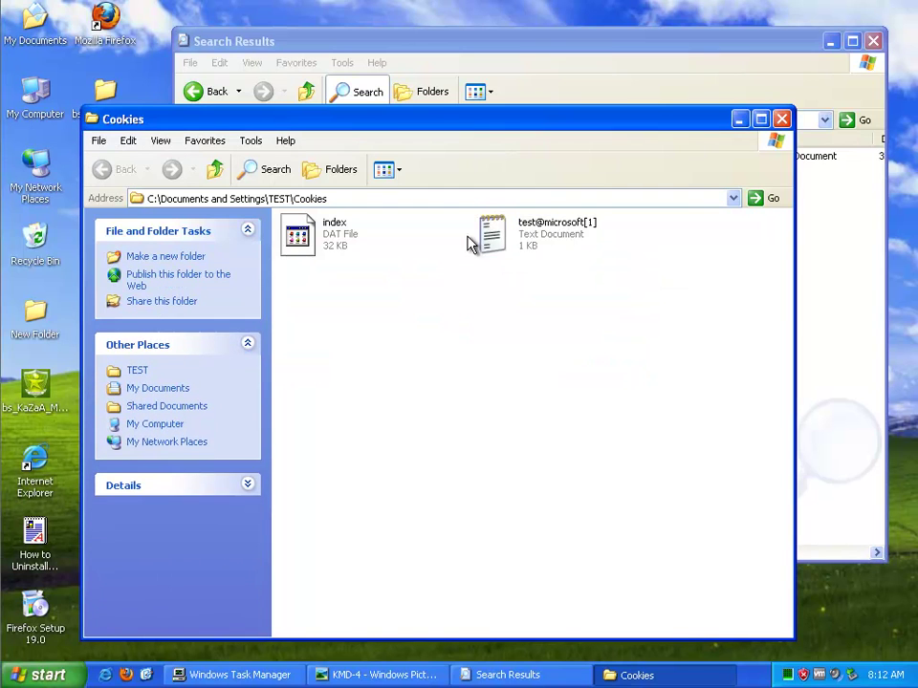
pyautogui.click(511, 239)
pyautogui.press('Delete')
pyautogui.press('Return')
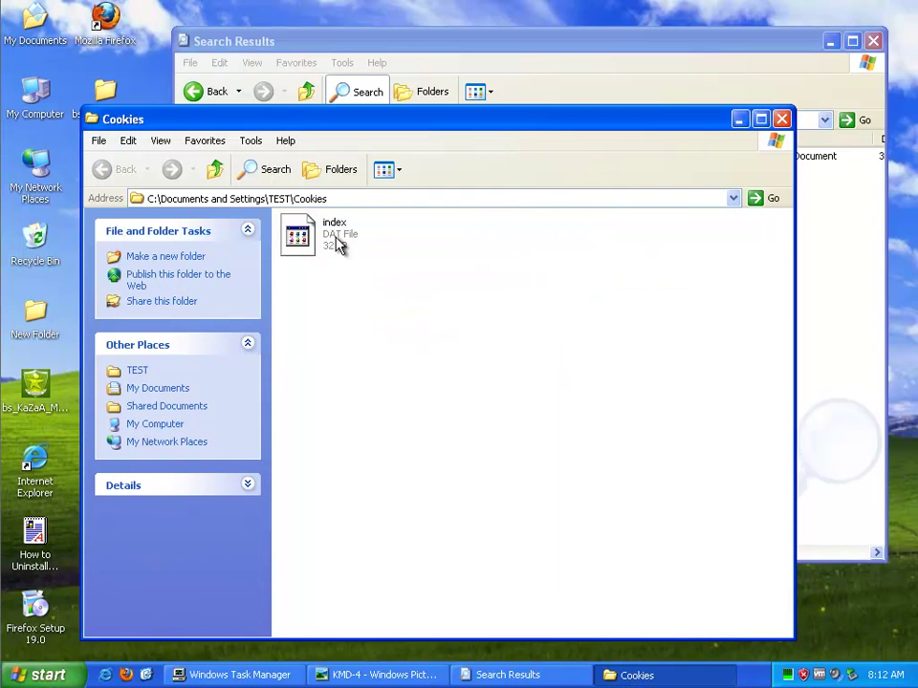
# Step: Try to delete the index DAT file from the Cookies folder, and close the folder and search results windows
pyautogui.click(341, 248)
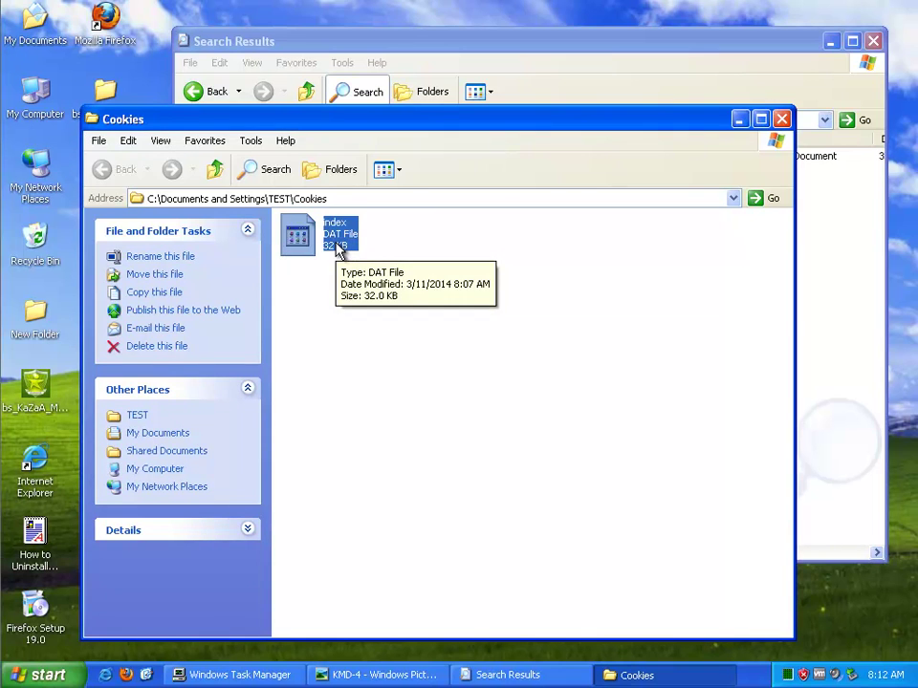
pyautogui.press('Delete')
pyautogui.press('Return')
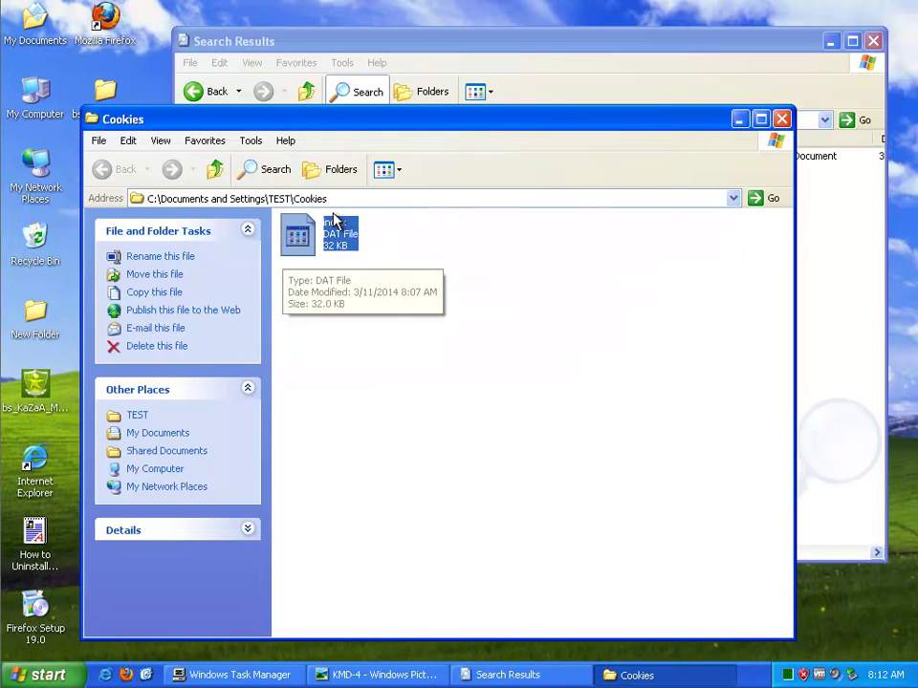
pyautogui.click(781, 118)
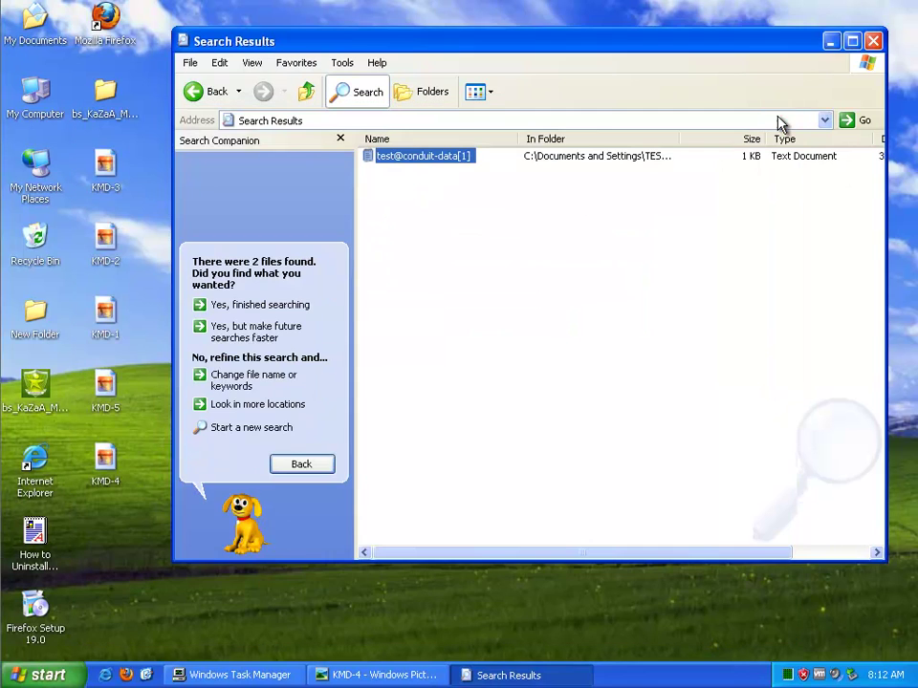
pyautogui.click(873, 41)
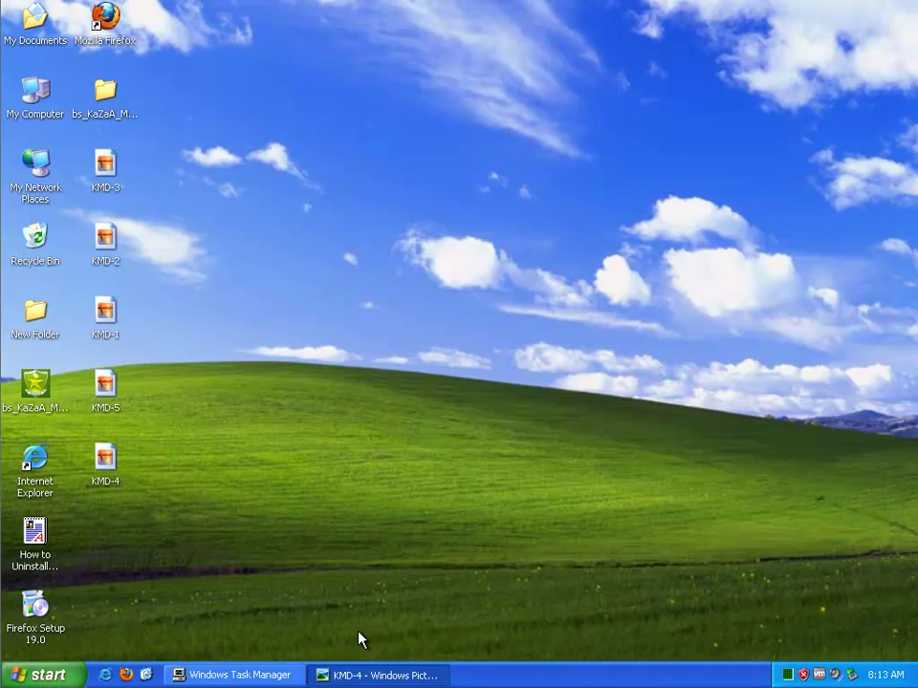
# Step: Empty the Recycle Bin of all its items and close its window
pyautogui.doubleClick(35, 237)
pyautogui.moveTo(727, 400); pyautogui.dragTo(382, 231)
pyautogui.click(211, 277)
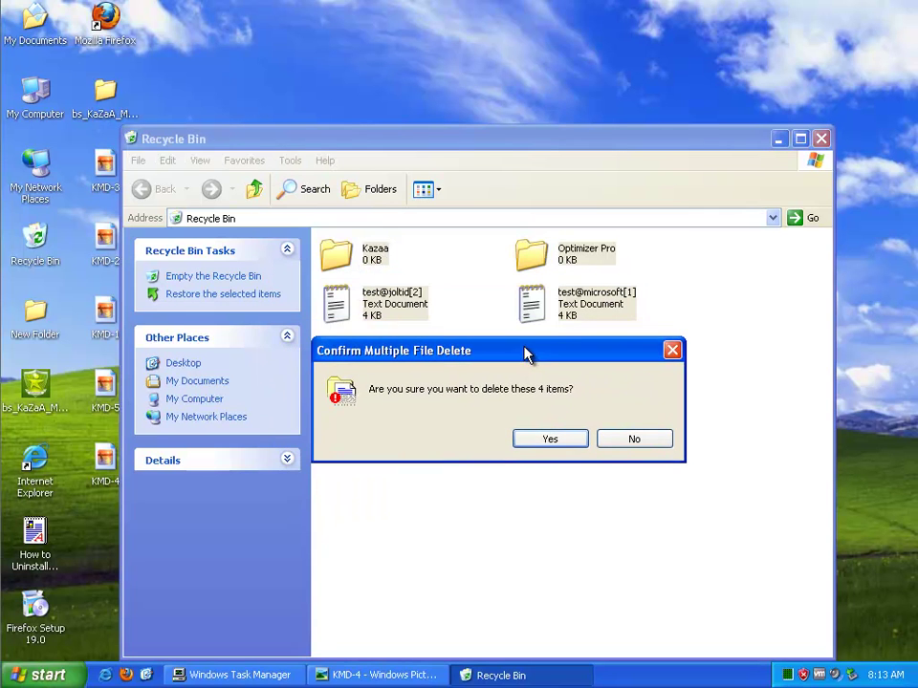
pyautogui.click(548, 437)
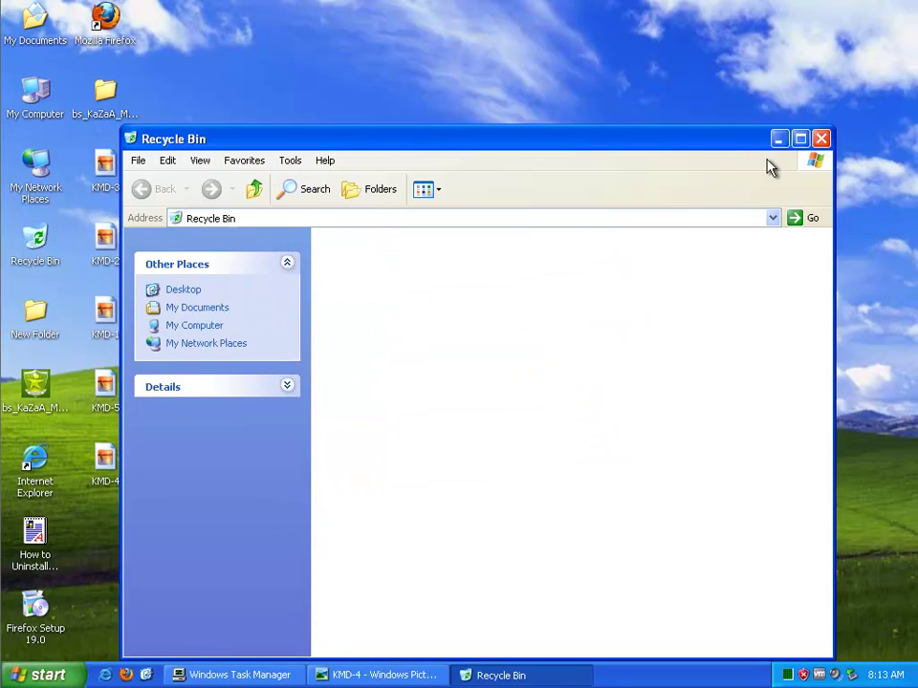
pyautogui.click(820, 140)
# Step: Zoom out of the KMD-4 installer screenshot and look through the neighbouring KMD images, returning to KMD-4
pyautogui.click(324, 675)
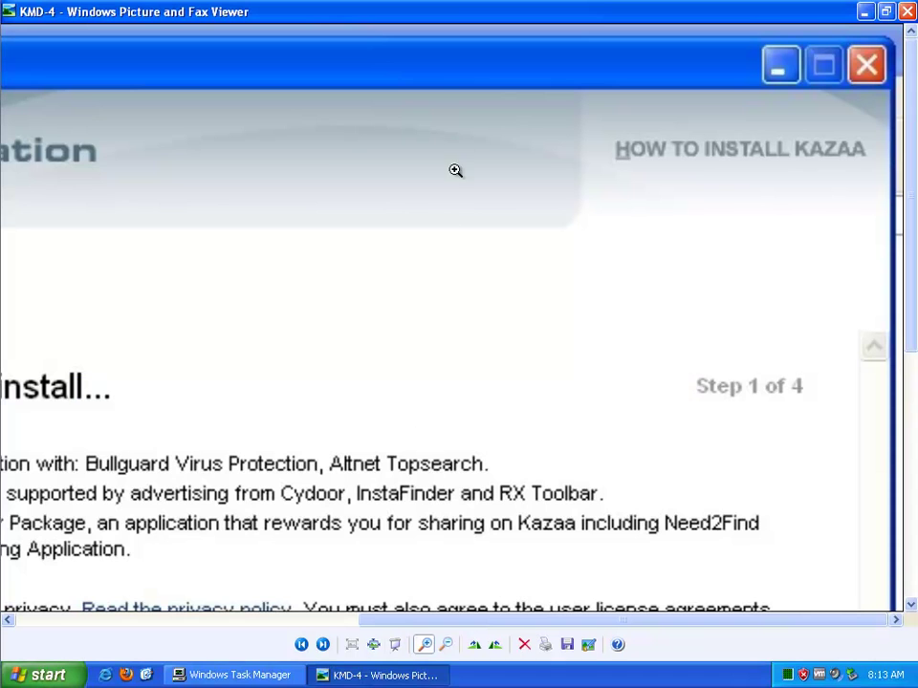
pyautogui.click(447, 646)
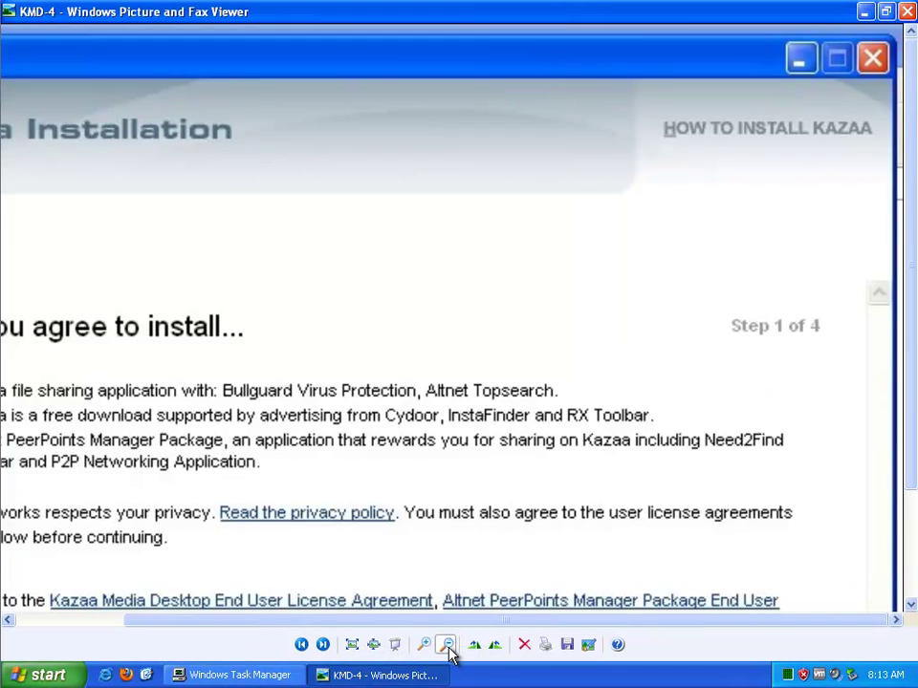
pyautogui.click(448, 646)
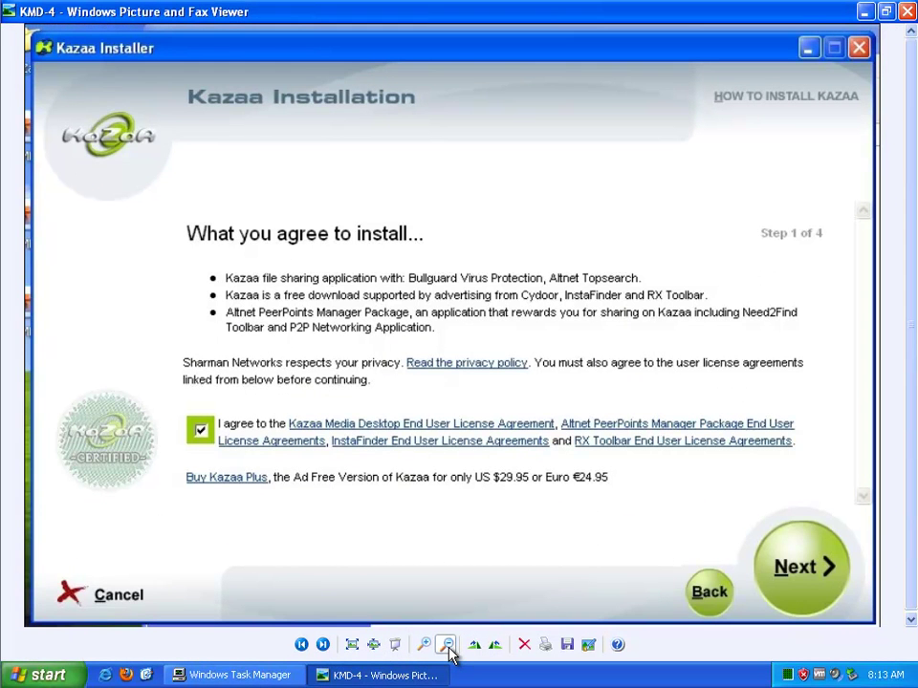
pyautogui.click(303, 647)
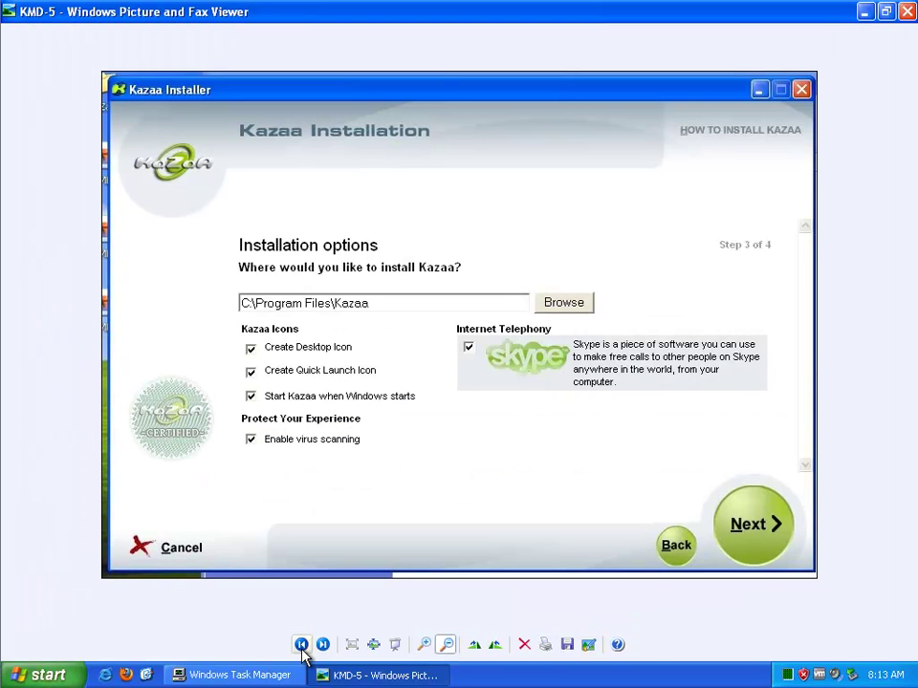
pyautogui.click(303, 648)
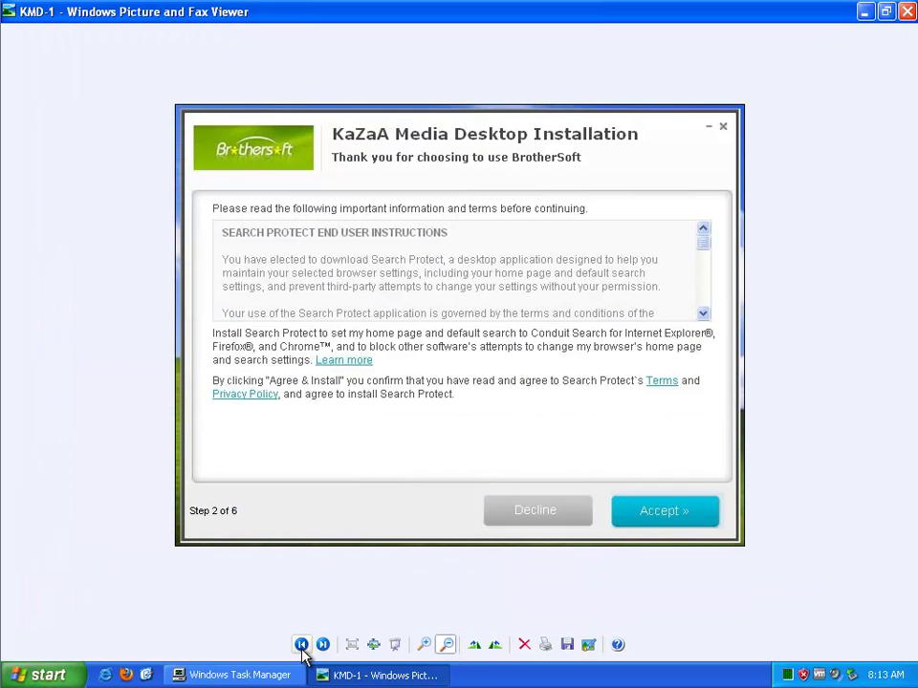
pyautogui.click(324, 646)
pyautogui.click(324, 647)
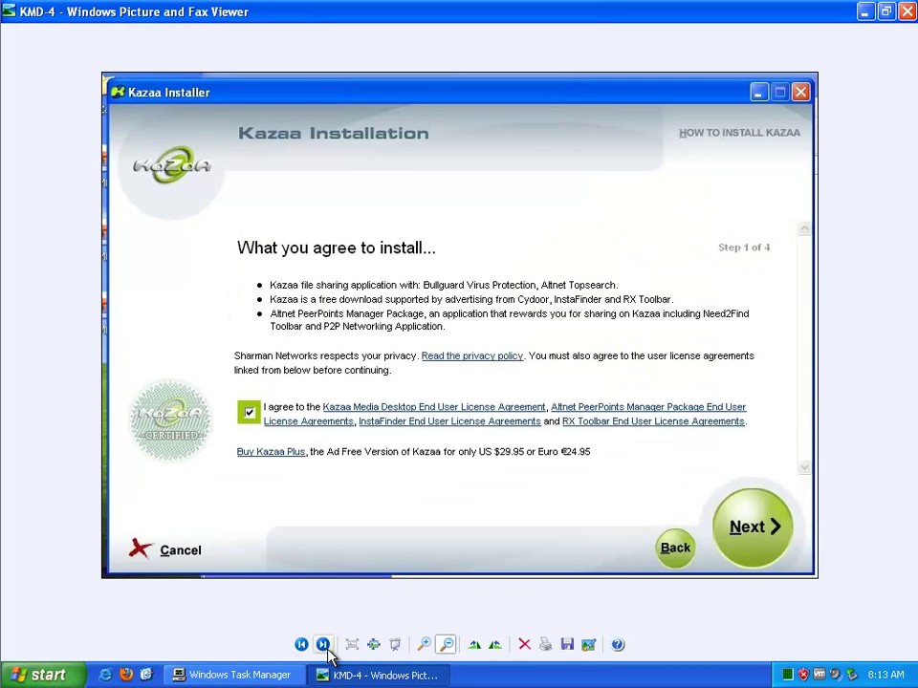